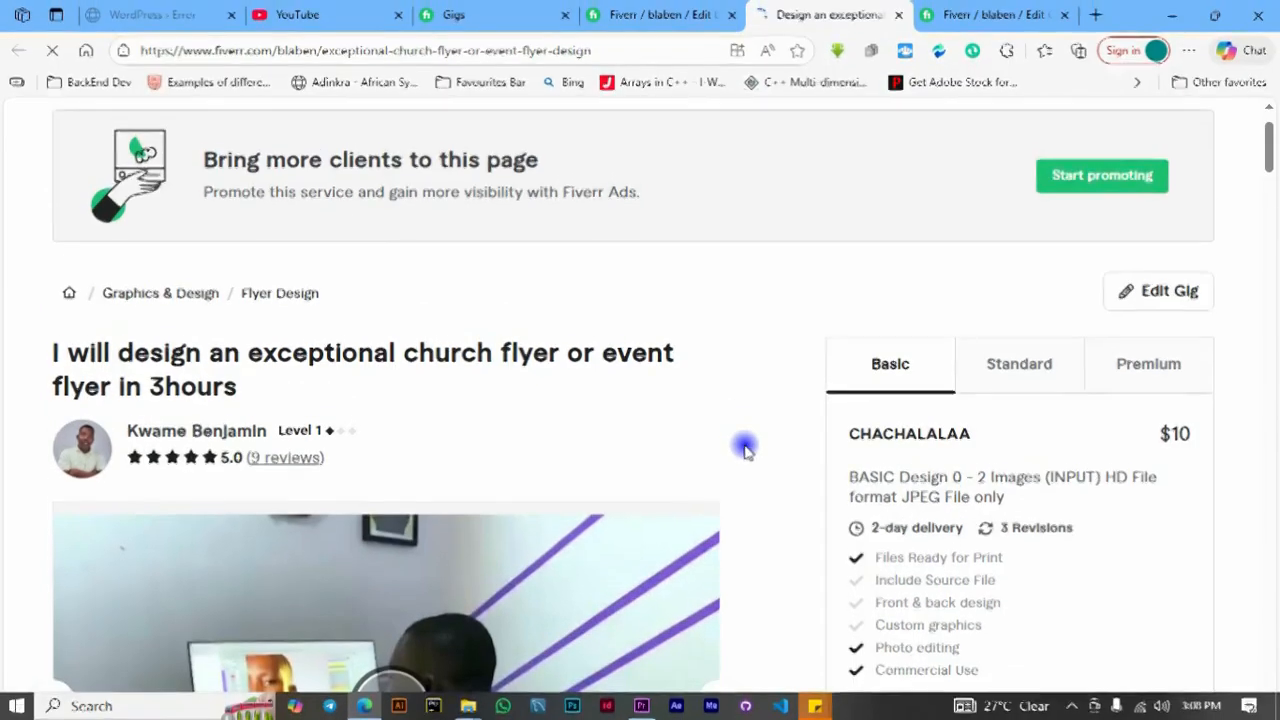
Step: Examine the church flyer gig page, including its description, Basic package and Standard package option
{"action": "scroll", "coordinate": [745, 450], "scroll_direction": "down", "scroll_amount": 1}
{"action": "scroll", "coordinate": [745, 450], "scroll_direction": "down", "scroll_amount": 3}
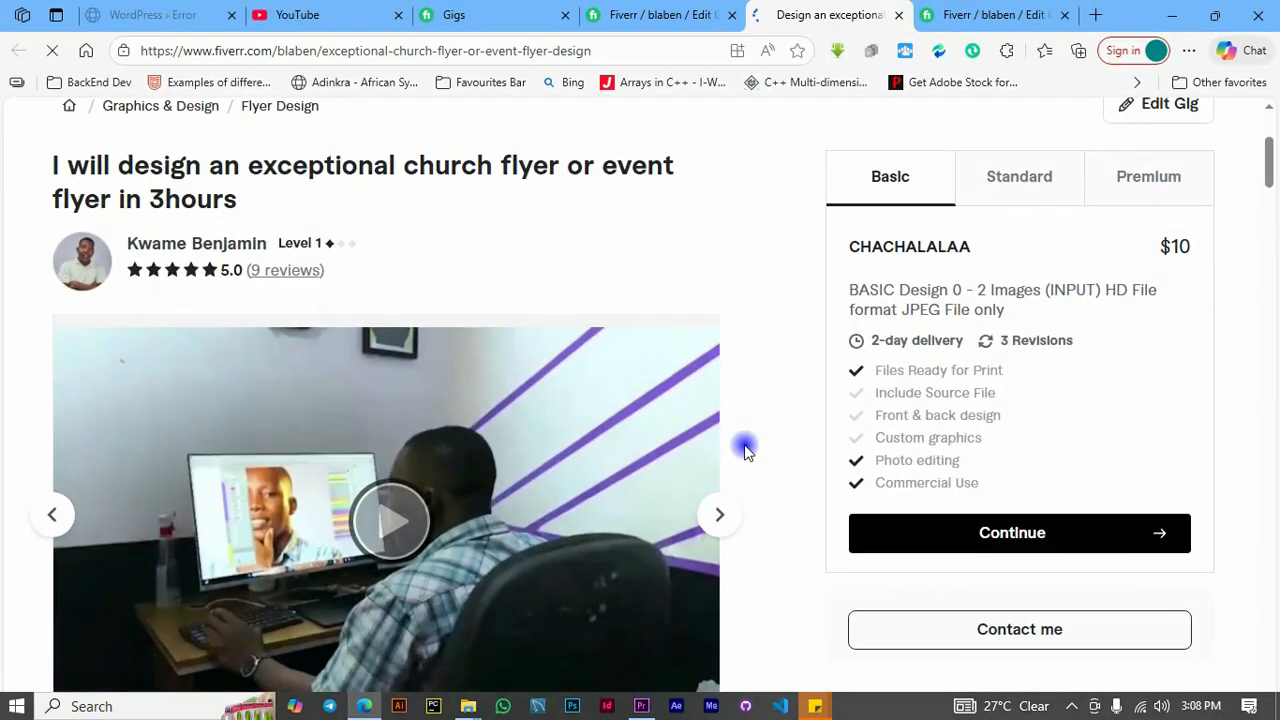
{"action": "scroll", "coordinate": [745, 450], "scroll_direction": "down", "scroll_amount": 1}
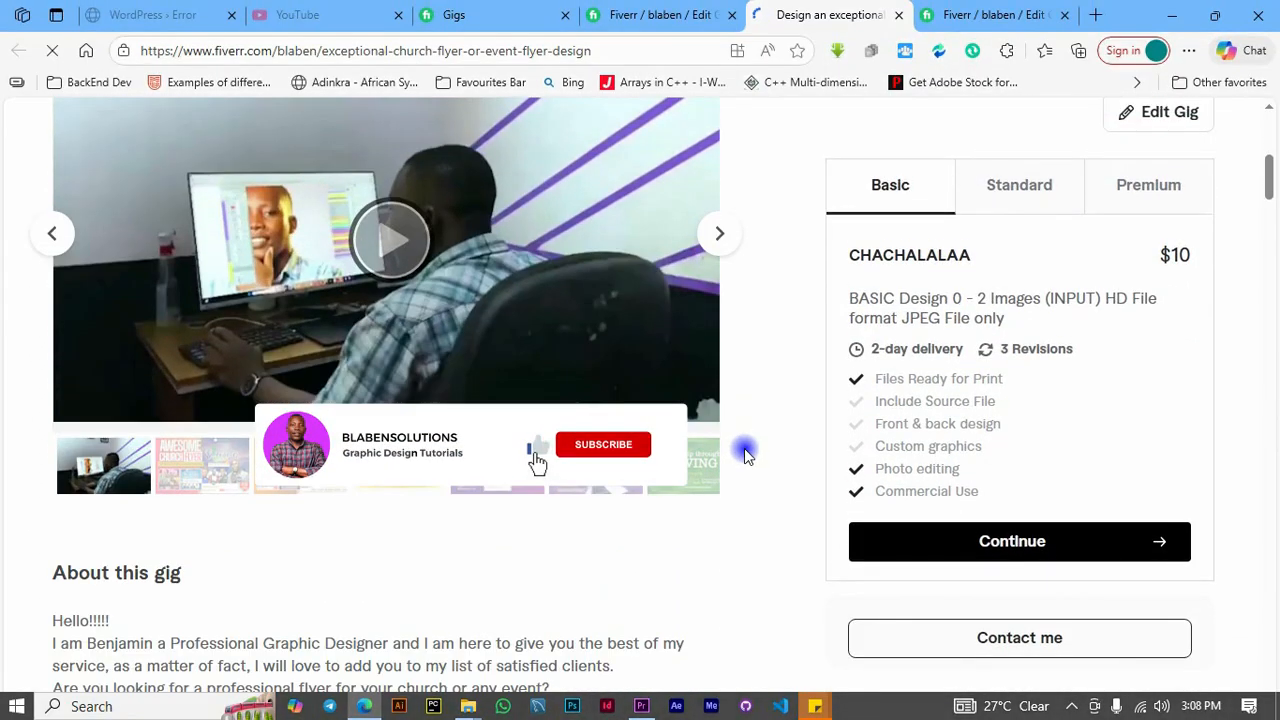
{"action": "scroll", "coordinate": [745, 450], "scroll_direction": "down", "scroll_amount": 1}
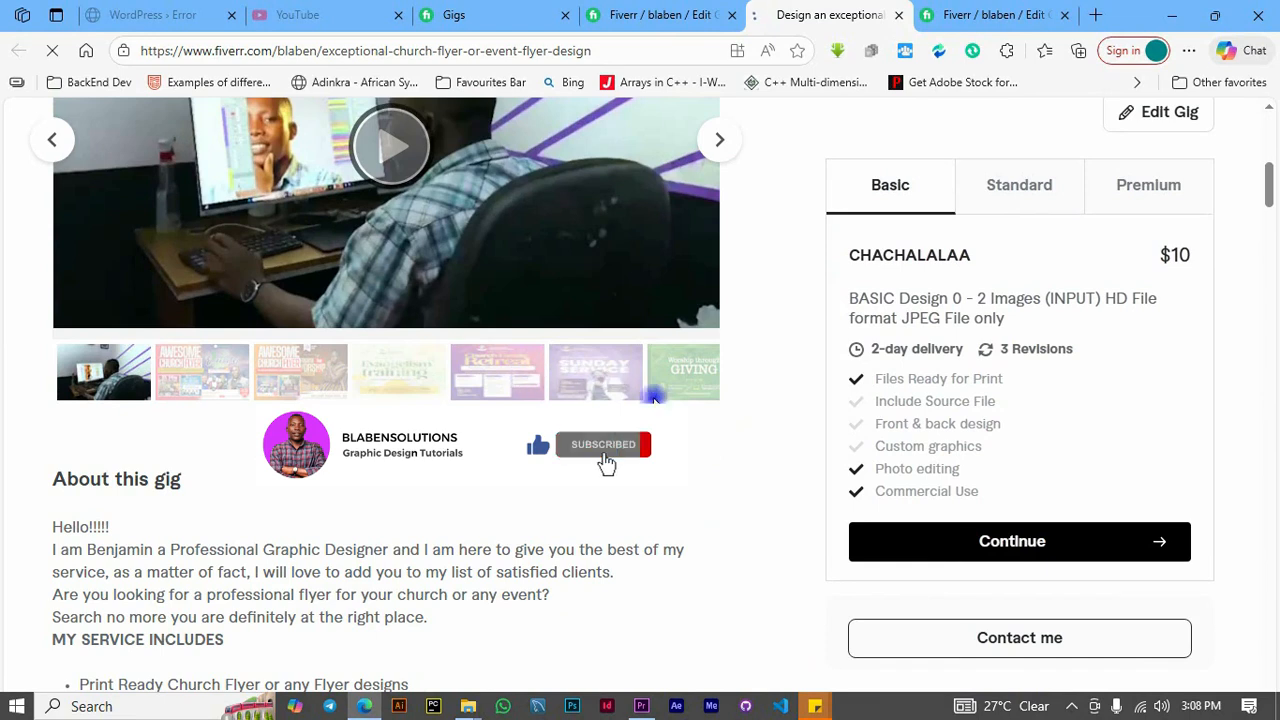
{"action": "scroll", "coordinate": [929, 449], "scroll_direction": "down", "scroll_amount": 2}
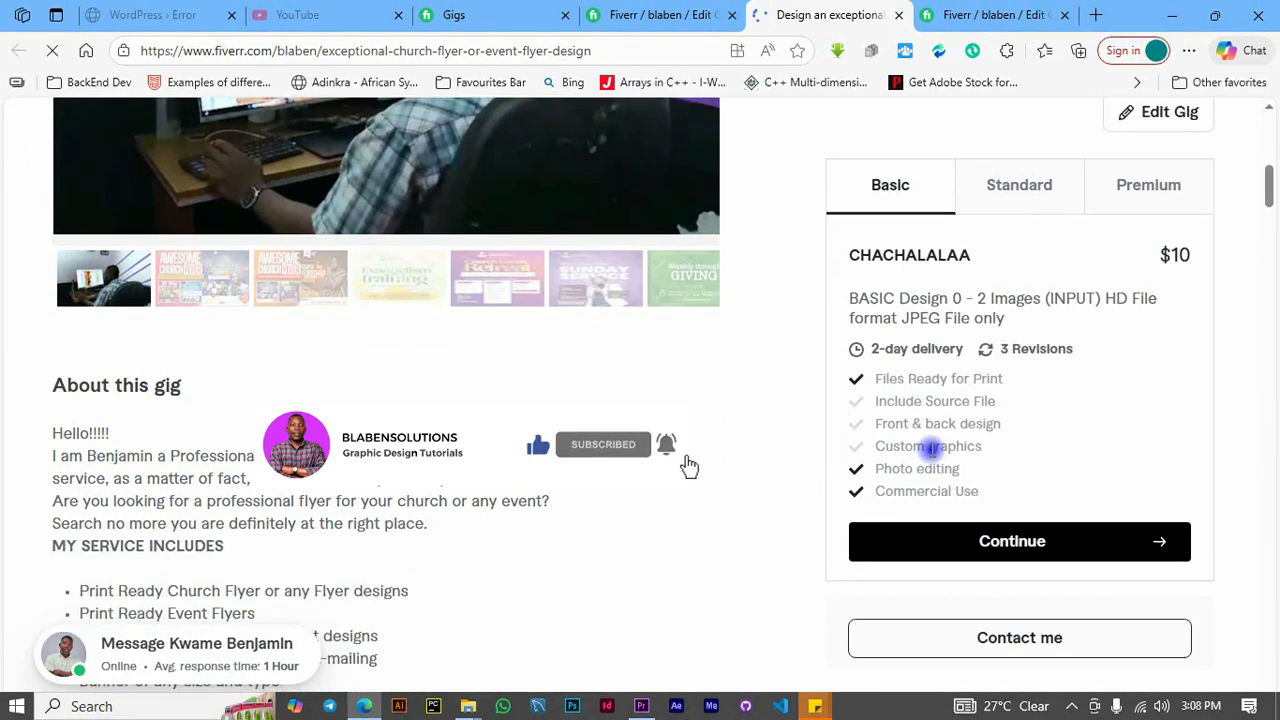
{"action": "scroll", "coordinate": [770, 499], "scroll_direction": "down", "scroll_amount": 1}
{"action": "scroll", "coordinate": [849, 531], "scroll_direction": "down", "scroll_amount": 2}
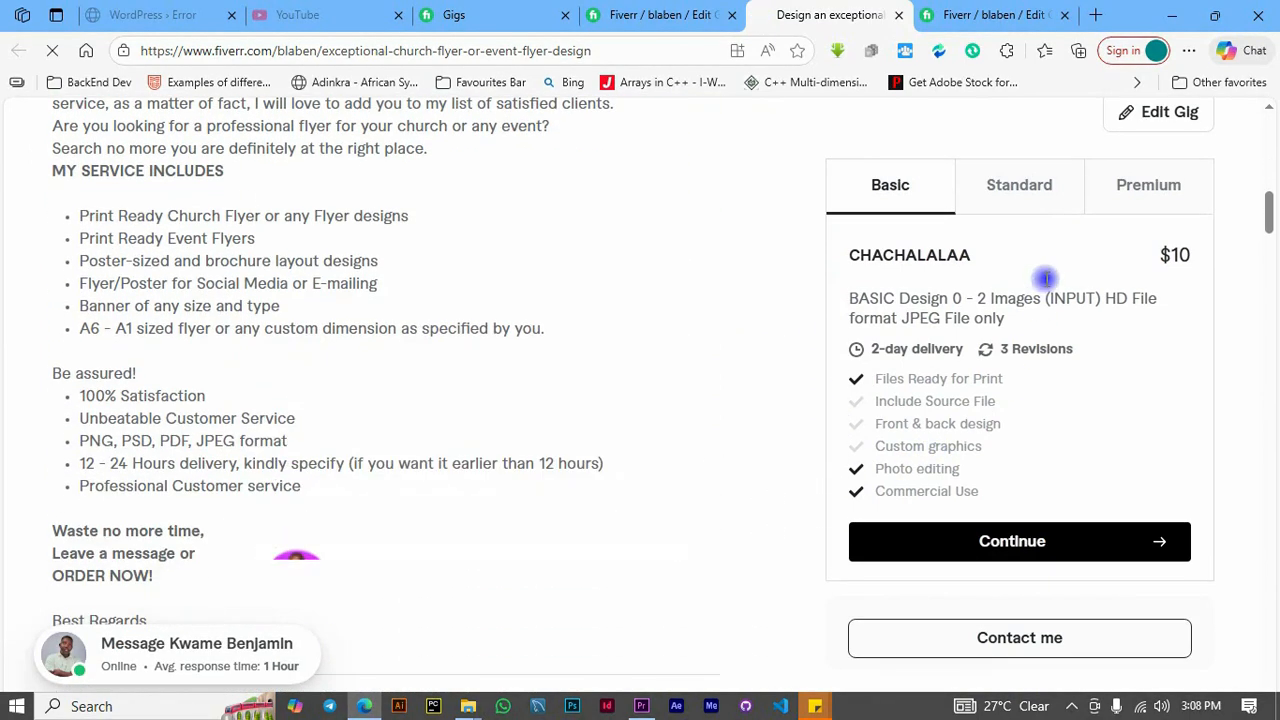
{"action": "left_click", "coordinate": [1022, 190]}
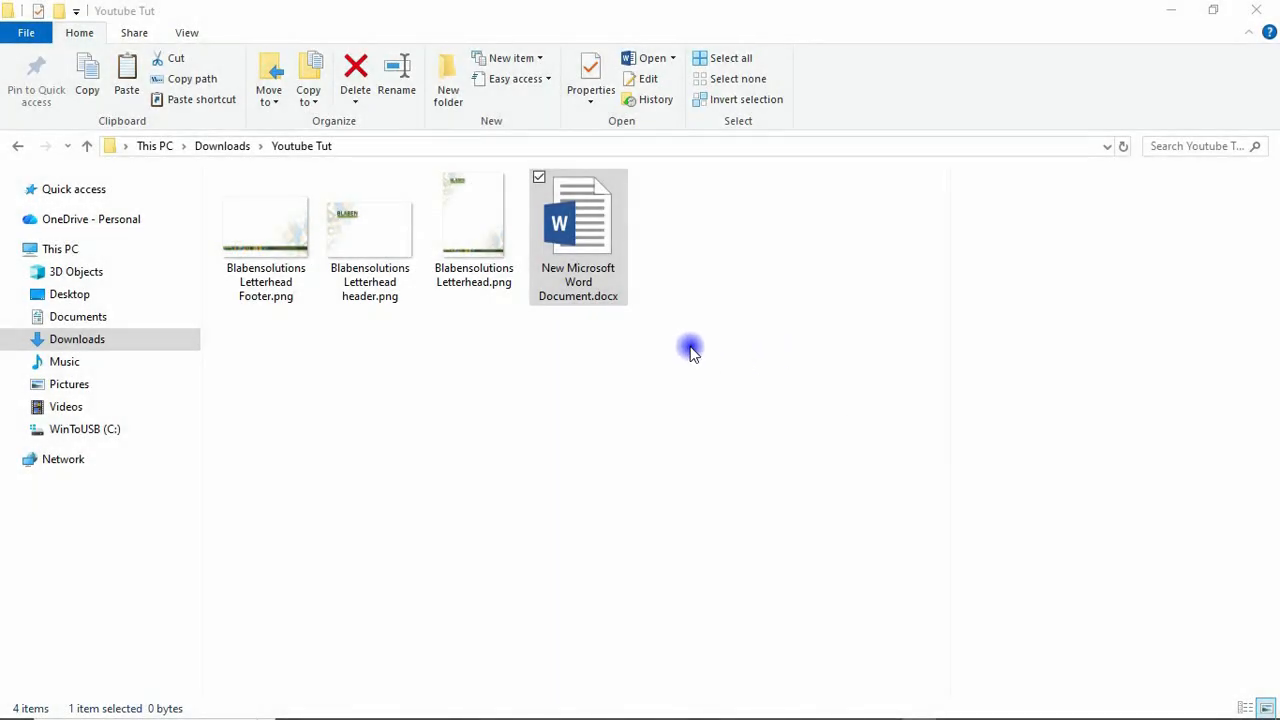
Step: Preview the full letterhead, letterhead header and letterhead footer images in the Youtube Tut folder
{"action": "left_click", "coordinate": [450, 195]}
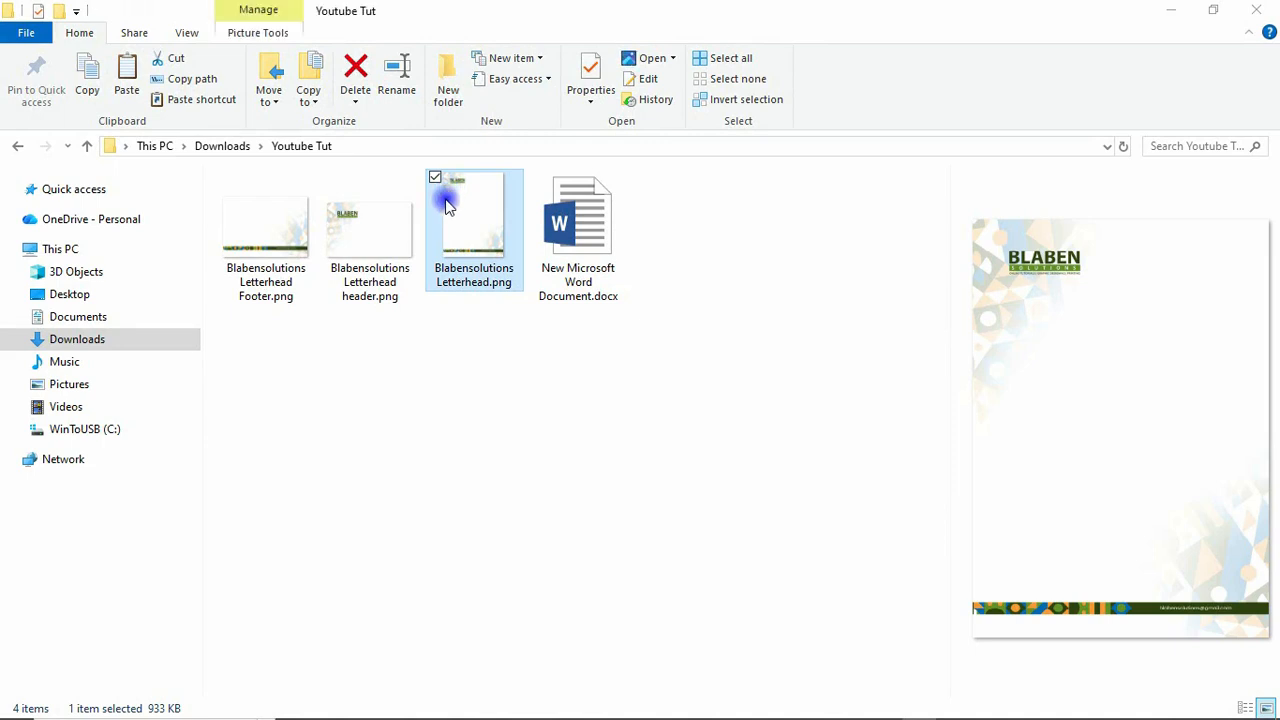
{"action": "left_click", "coordinate": [358, 233]}
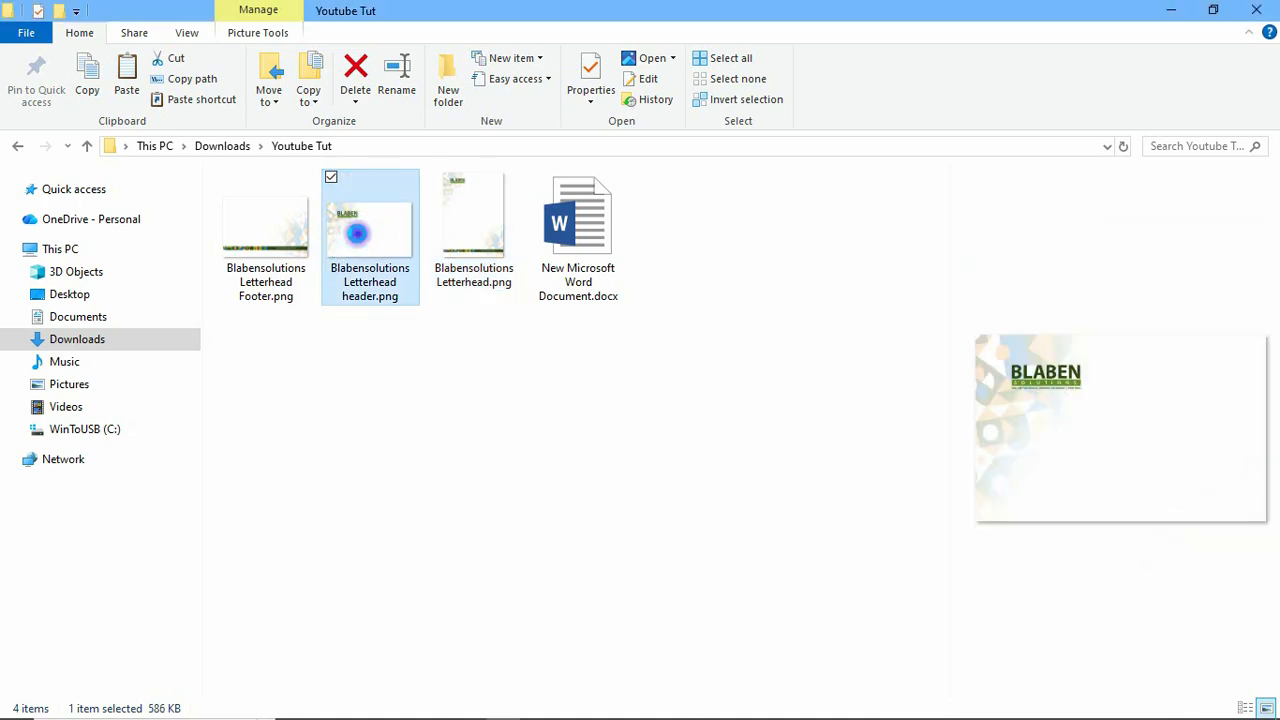
{"action": "left_click", "coordinate": [258, 245]}
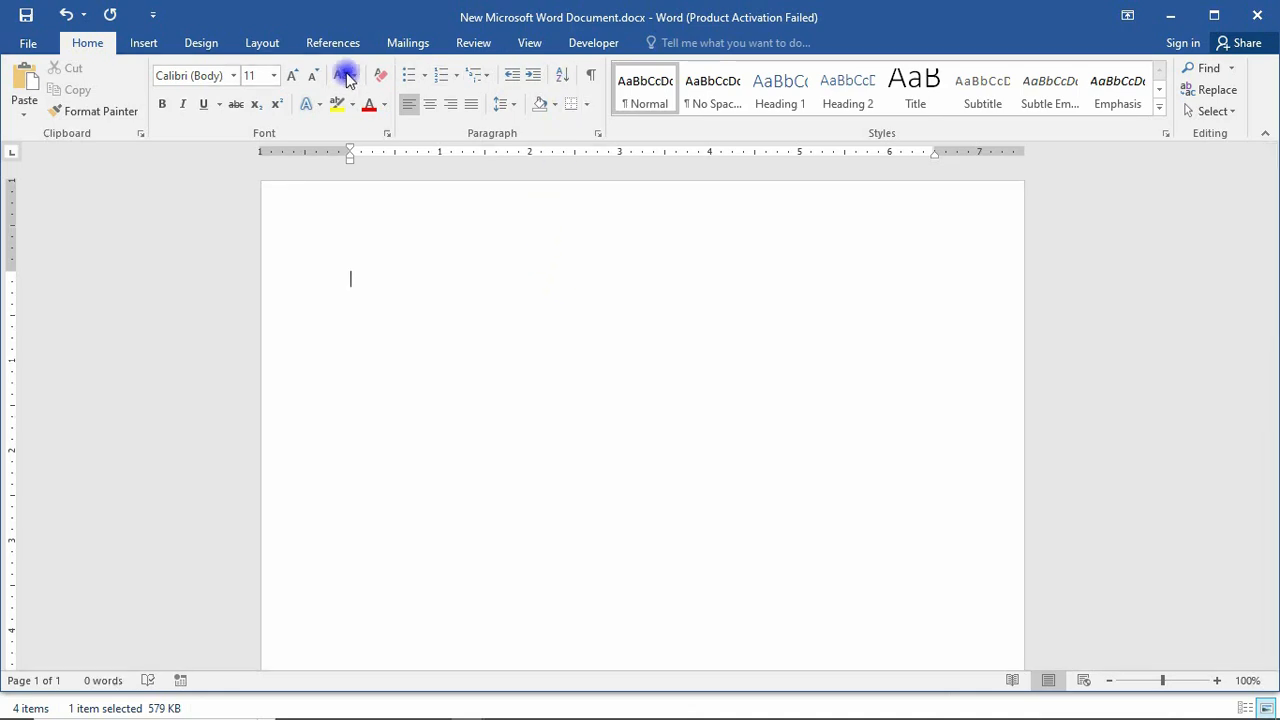
Step: Open the page header for editing and insert the picture Blabensolutions Letterhead header.png into it
{"action": "left_click", "coordinate": [143, 43]}
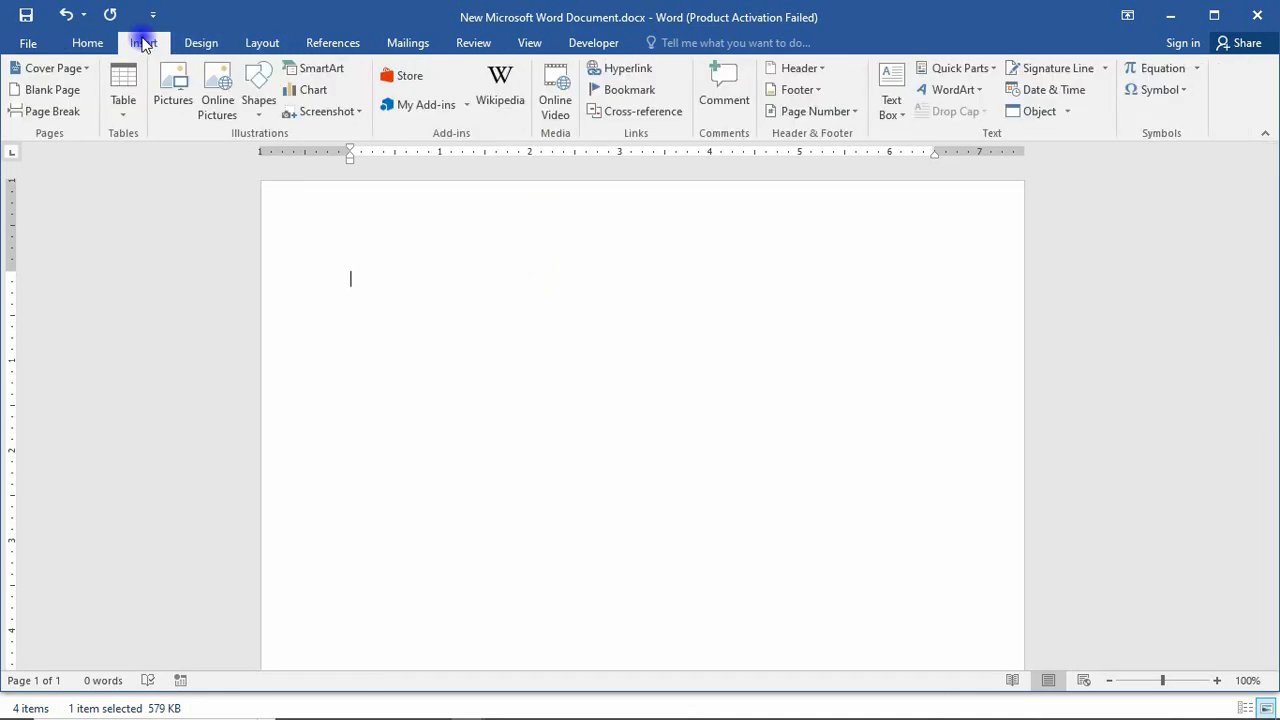
{"action": "left_click", "coordinate": [797, 68]}
{"action": "left_click", "coordinate": [820, 525]}
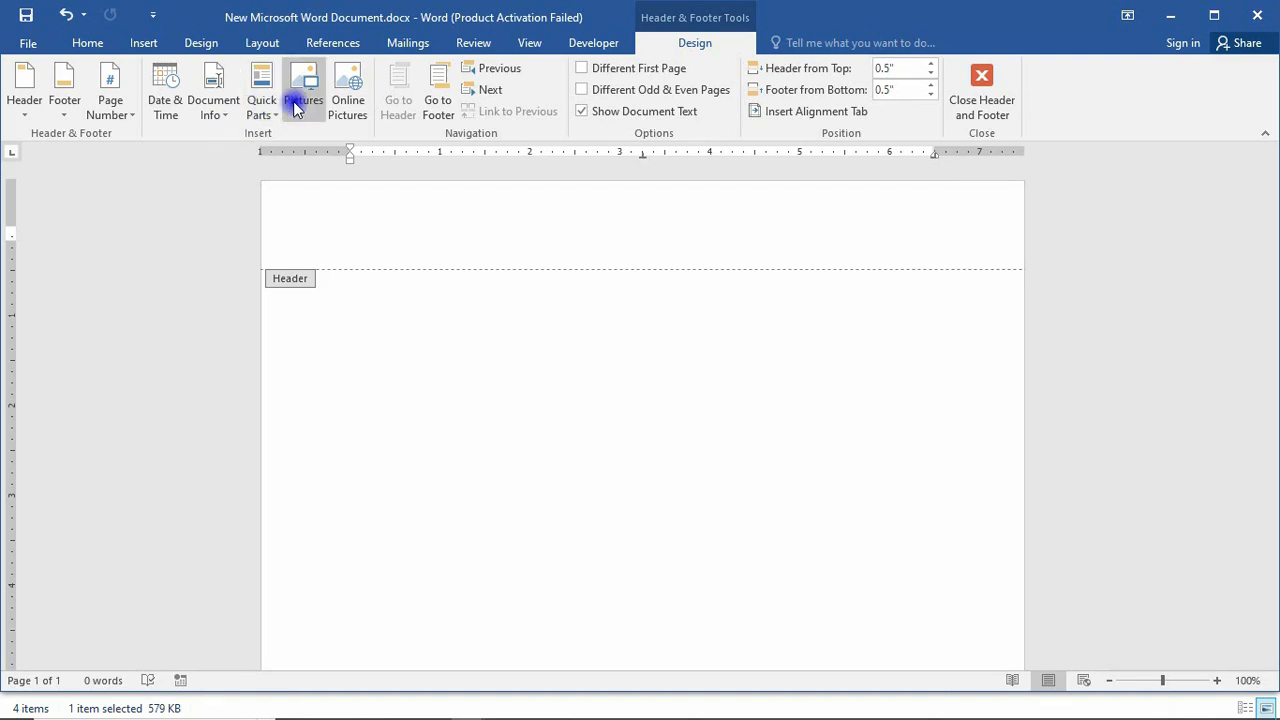
{"action": "left_click", "coordinate": [298, 110]}
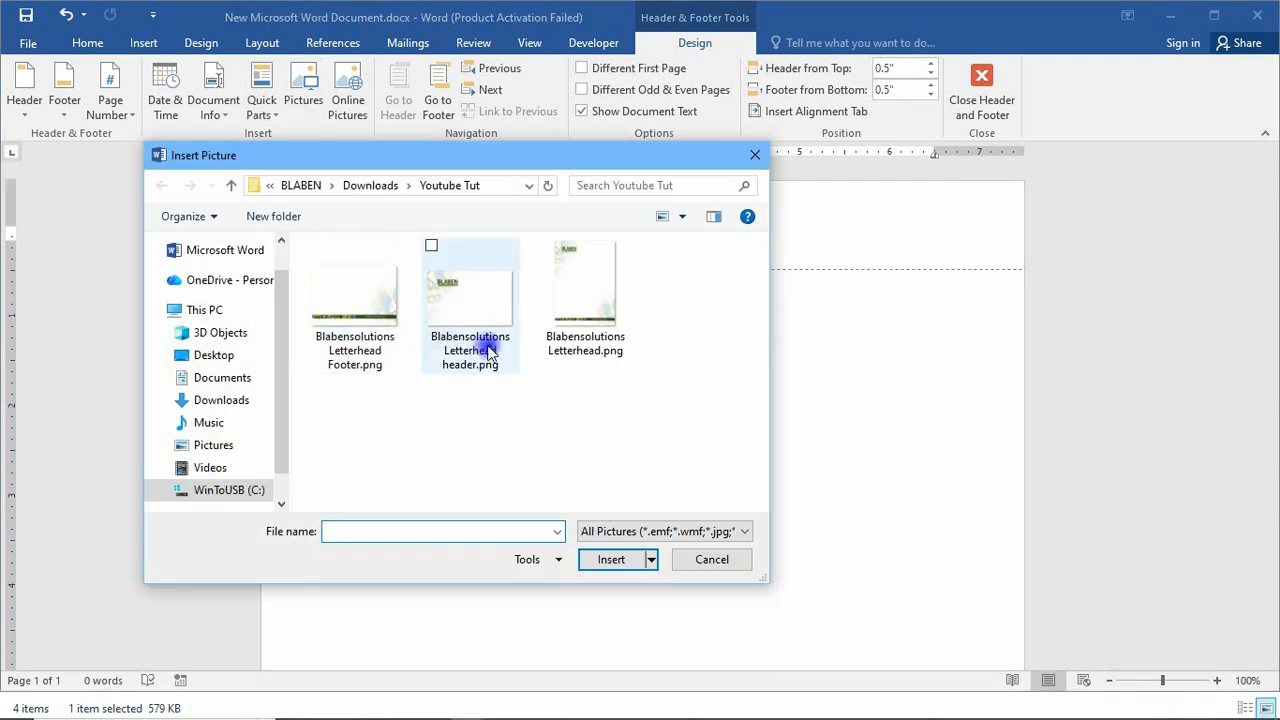
{"action": "left_click", "coordinate": [459, 306]}
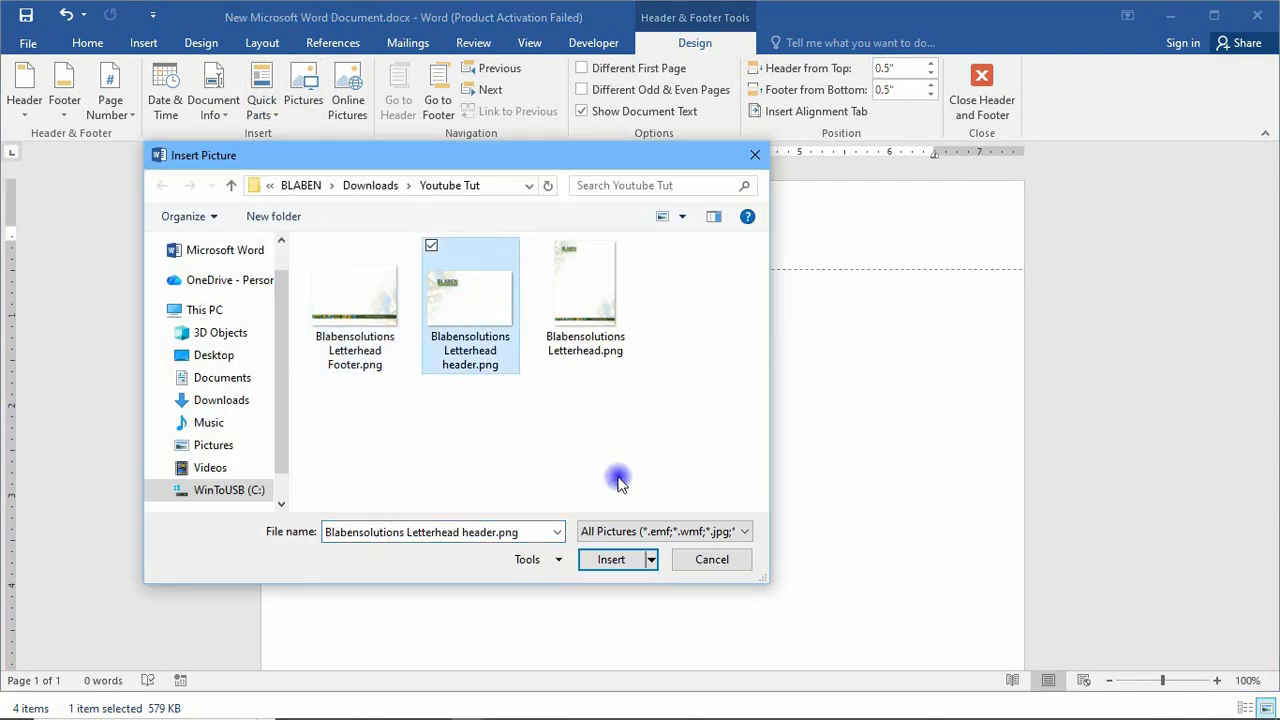
{"action": "left_click", "coordinate": [614, 559]}
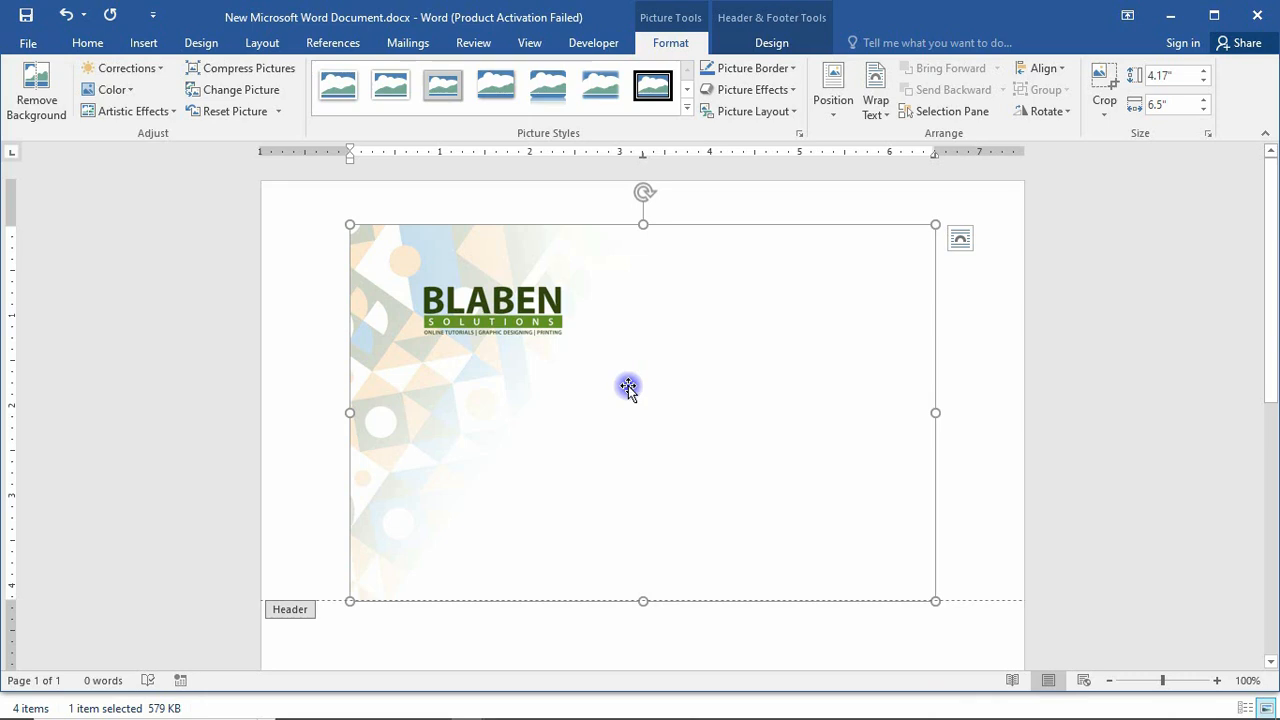
Step: Open the layout settings of the header picture and set its wrapping style to Behind text
{"action": "right_click", "coordinate": [632, 318]}
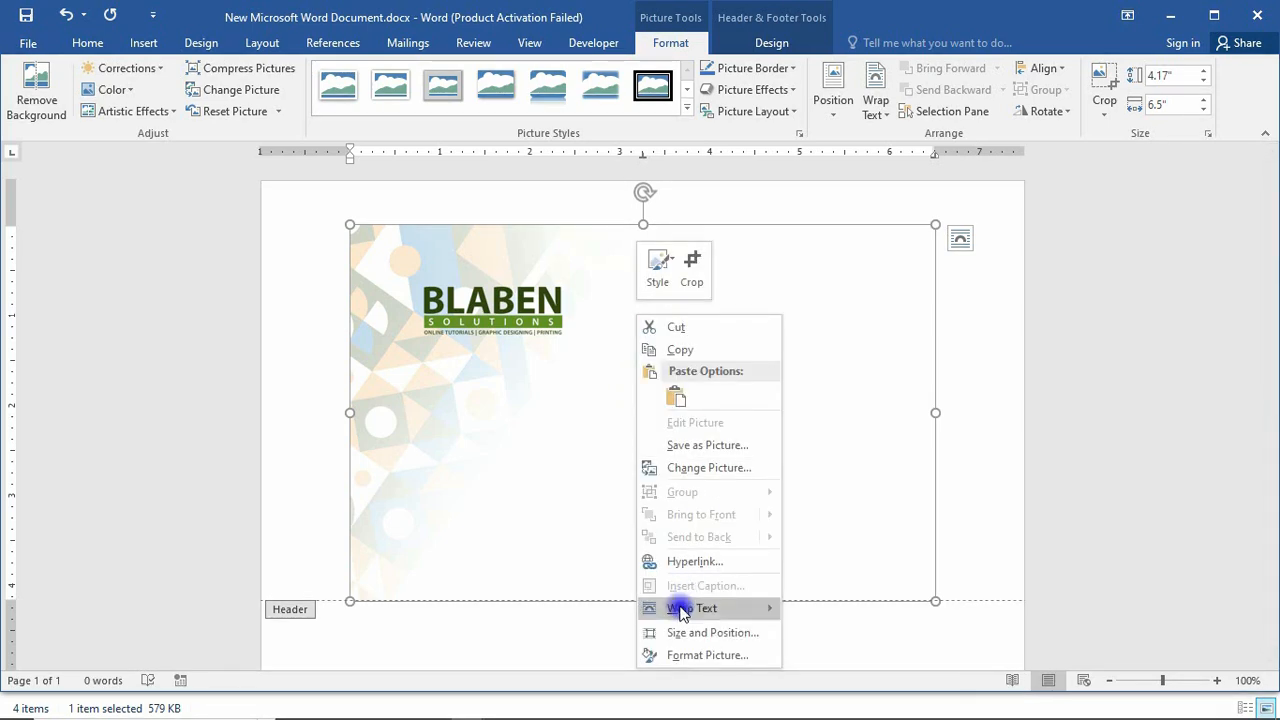
{"action": "left_click", "coordinate": [694, 636]}
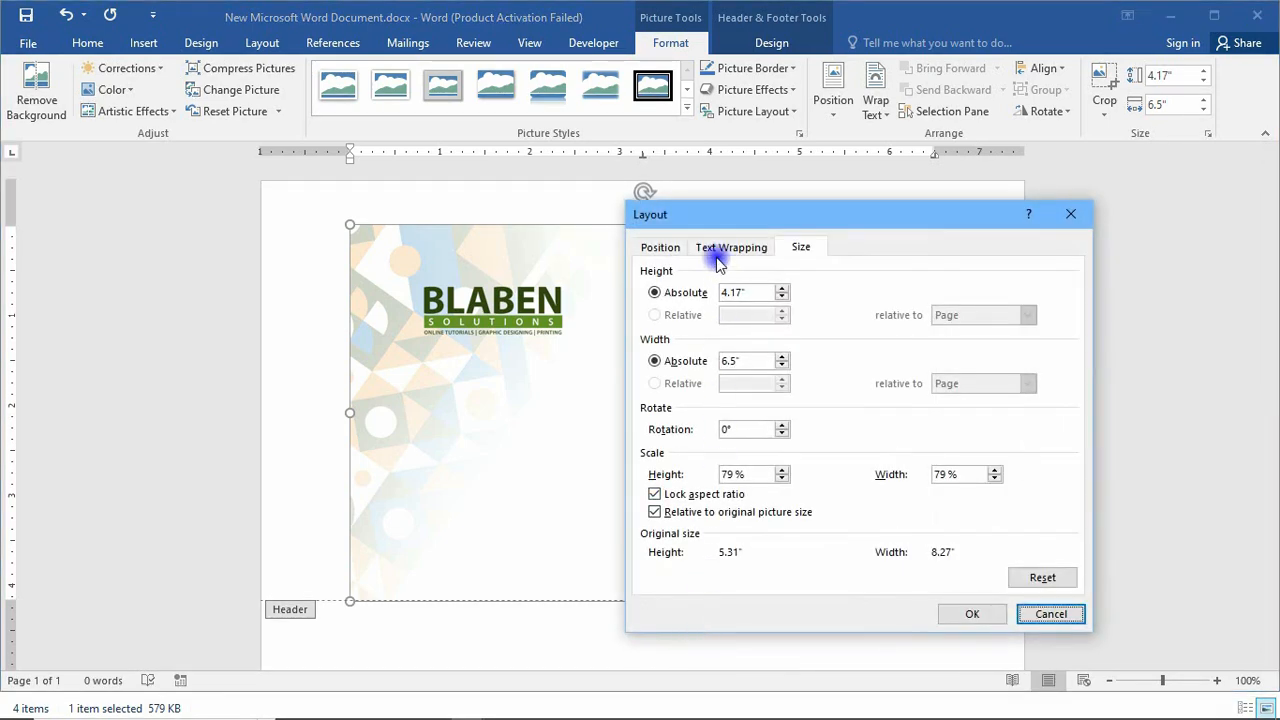
{"action": "left_click", "coordinate": [662, 249]}
{"action": "left_click", "coordinate": [705, 248]}
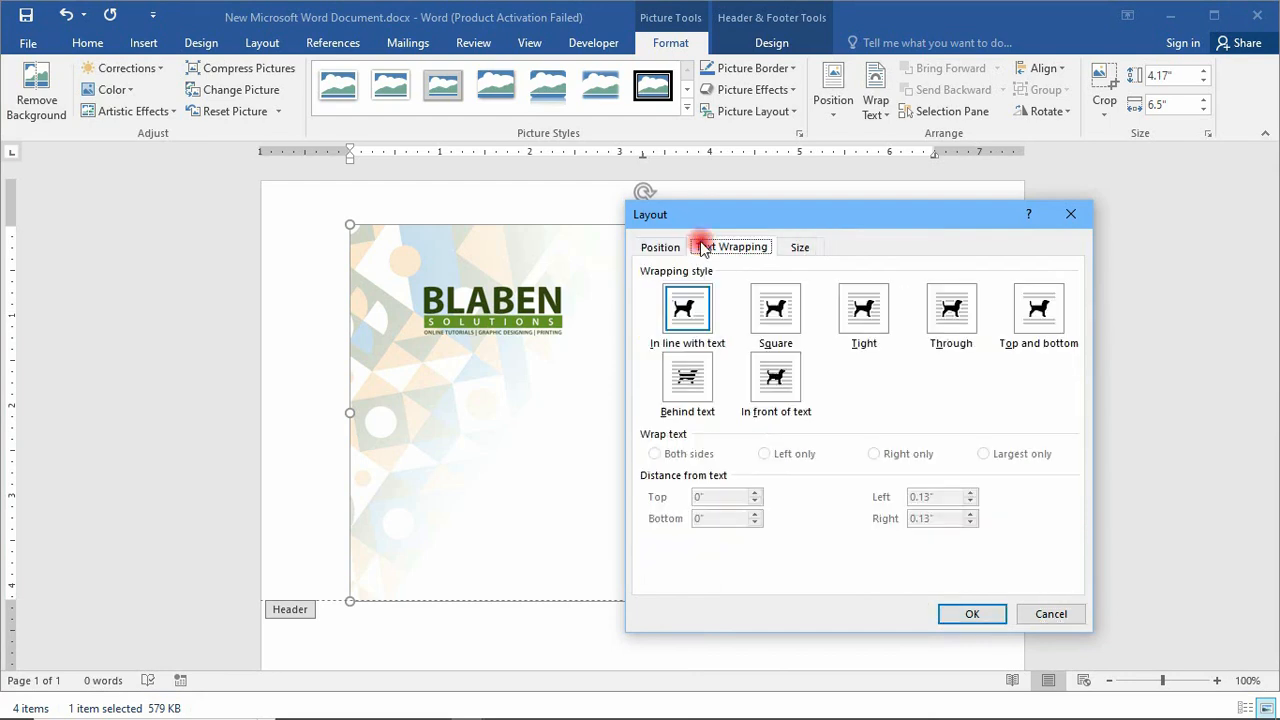
{"action": "left_click", "coordinate": [680, 385]}
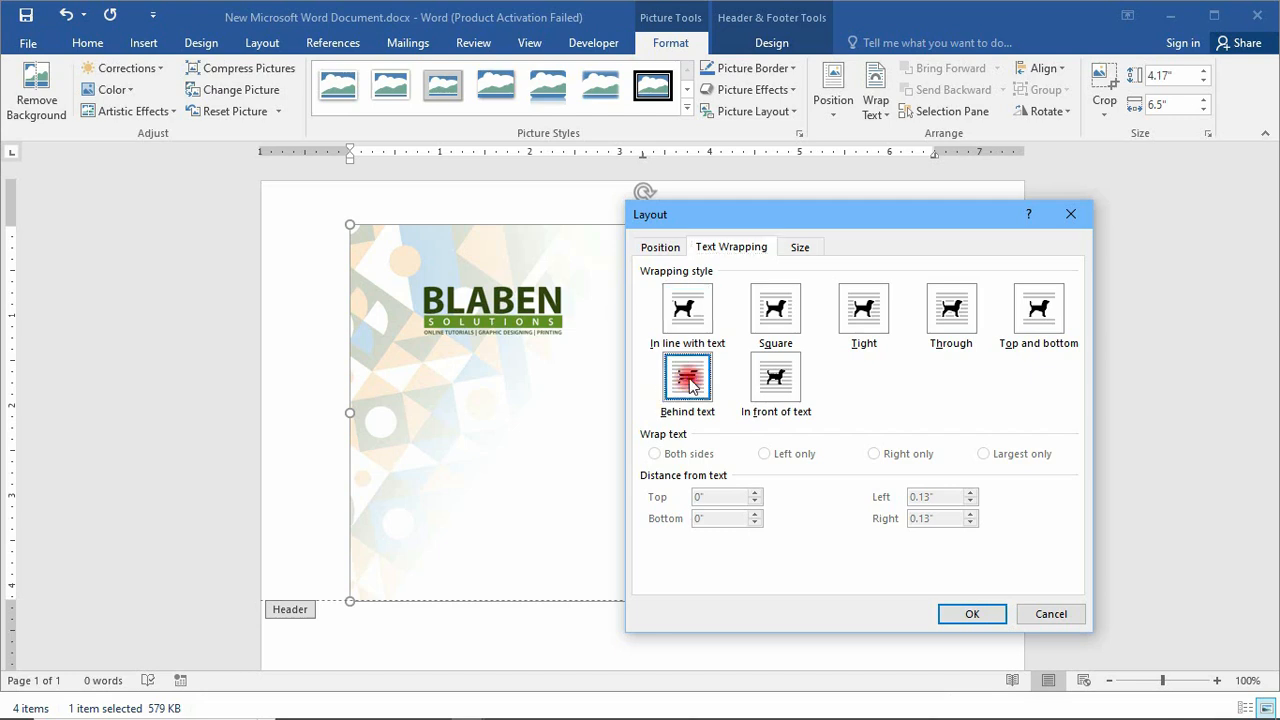
Step: Set the header picture's horizontal alignment to Centered relative to the Page
{"action": "left_click", "coordinate": [660, 247]}
{"action": "left_click", "coordinate": [652, 294]}
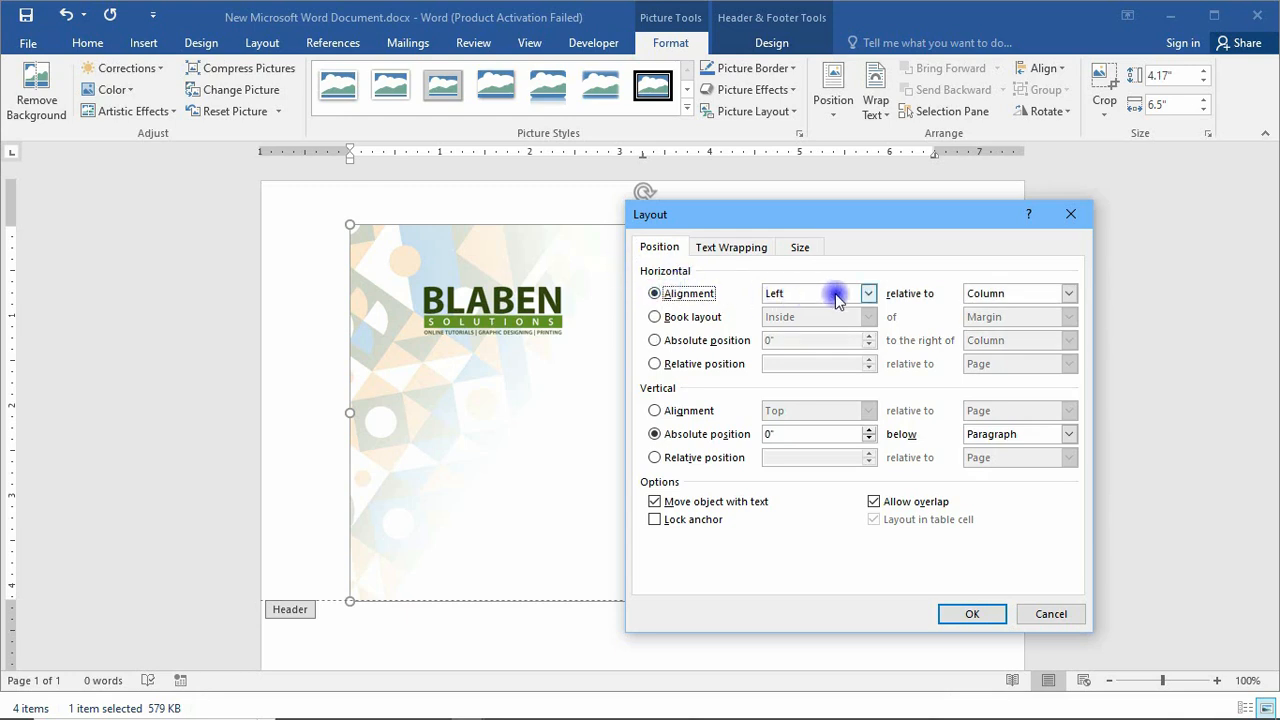
{"action": "left_click", "coordinate": [867, 292]}
{"action": "left_click", "coordinate": [787, 323]}
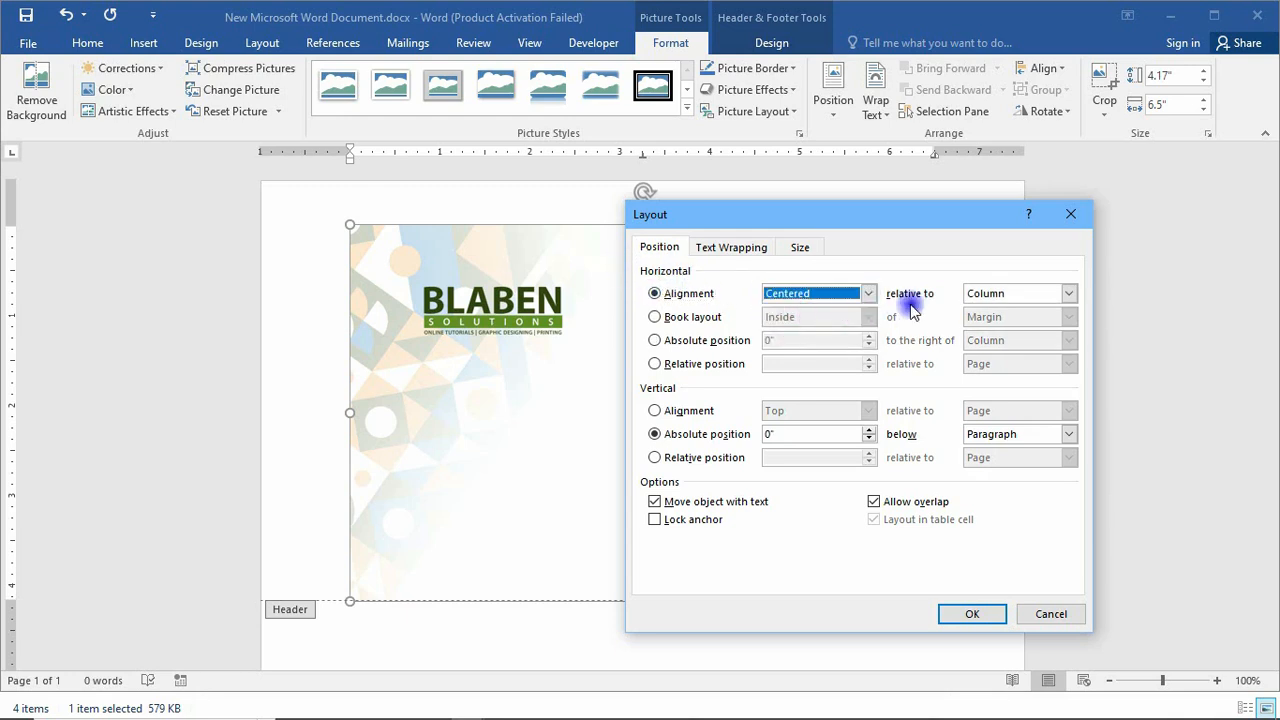
{"action": "left_click", "coordinate": [1068, 293]}
{"action": "left_click", "coordinate": [975, 334]}
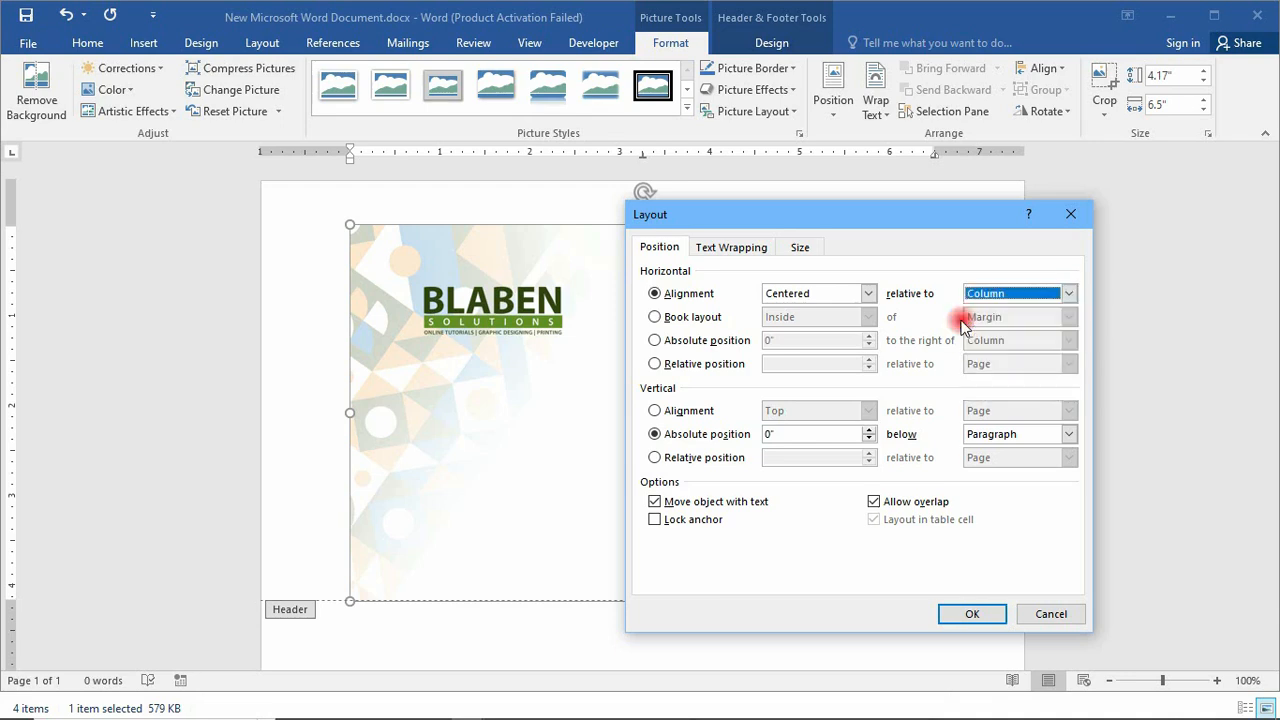
{"action": "left_click", "coordinate": [1068, 293]}
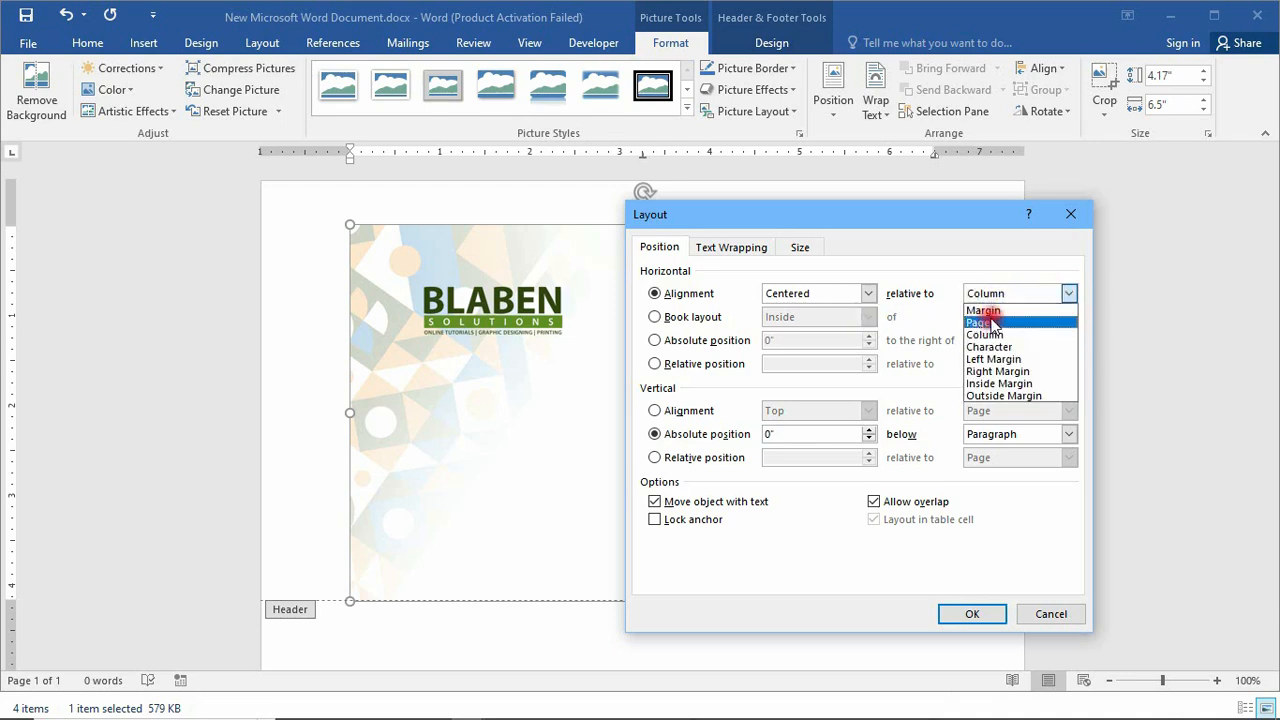
{"action": "left_click", "coordinate": [979, 322]}
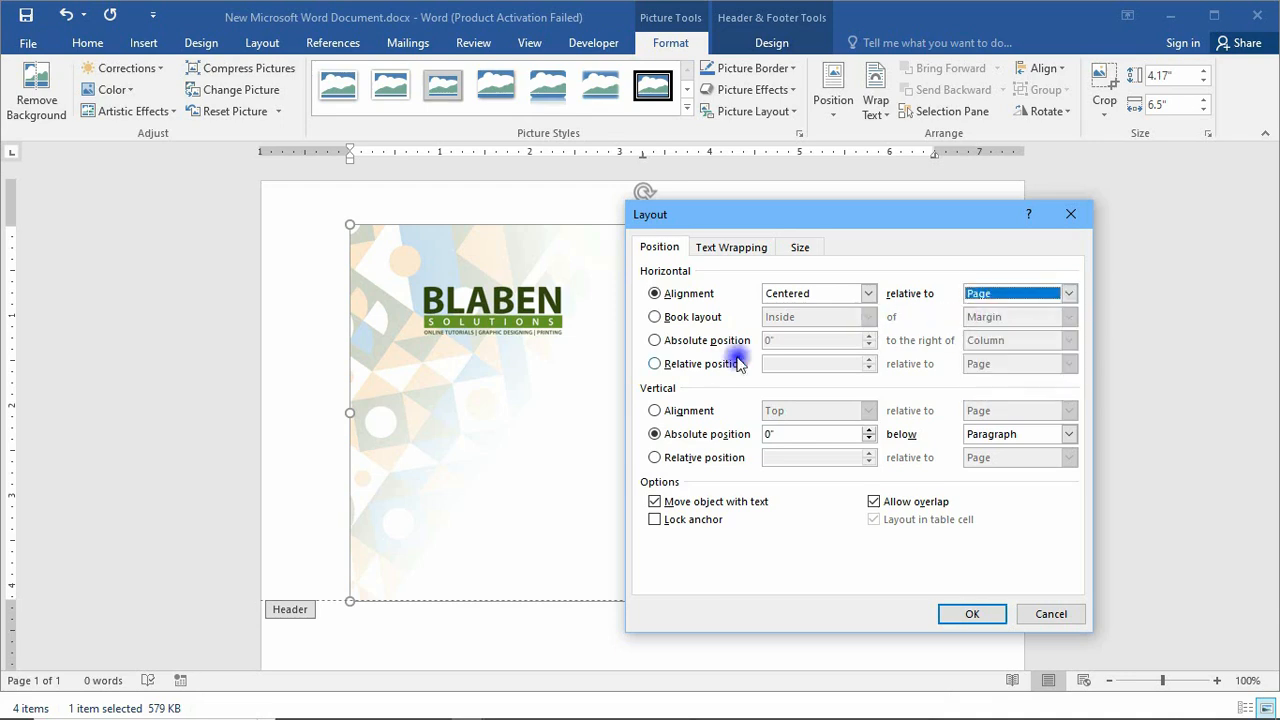
Step: Set the header picture's vertical alignment to Top relative to the Page
{"action": "left_click", "coordinate": [710, 412]}
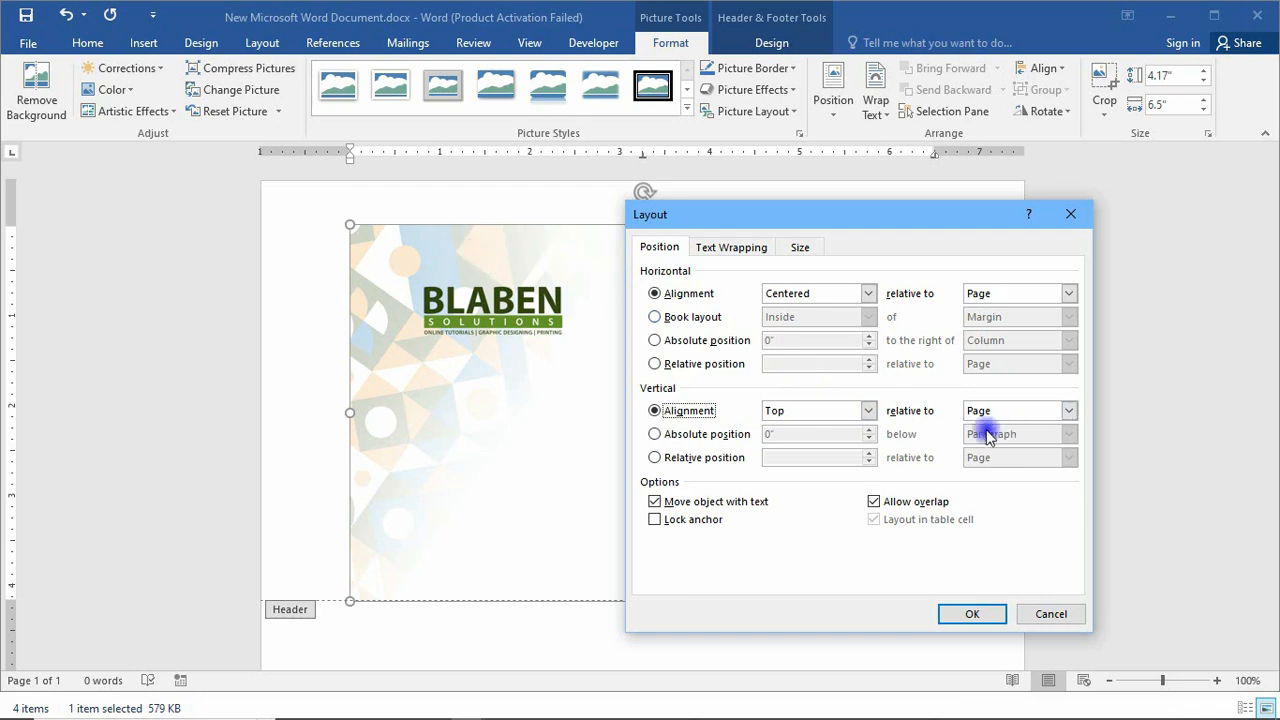
{"action": "left_click", "coordinate": [868, 411]}
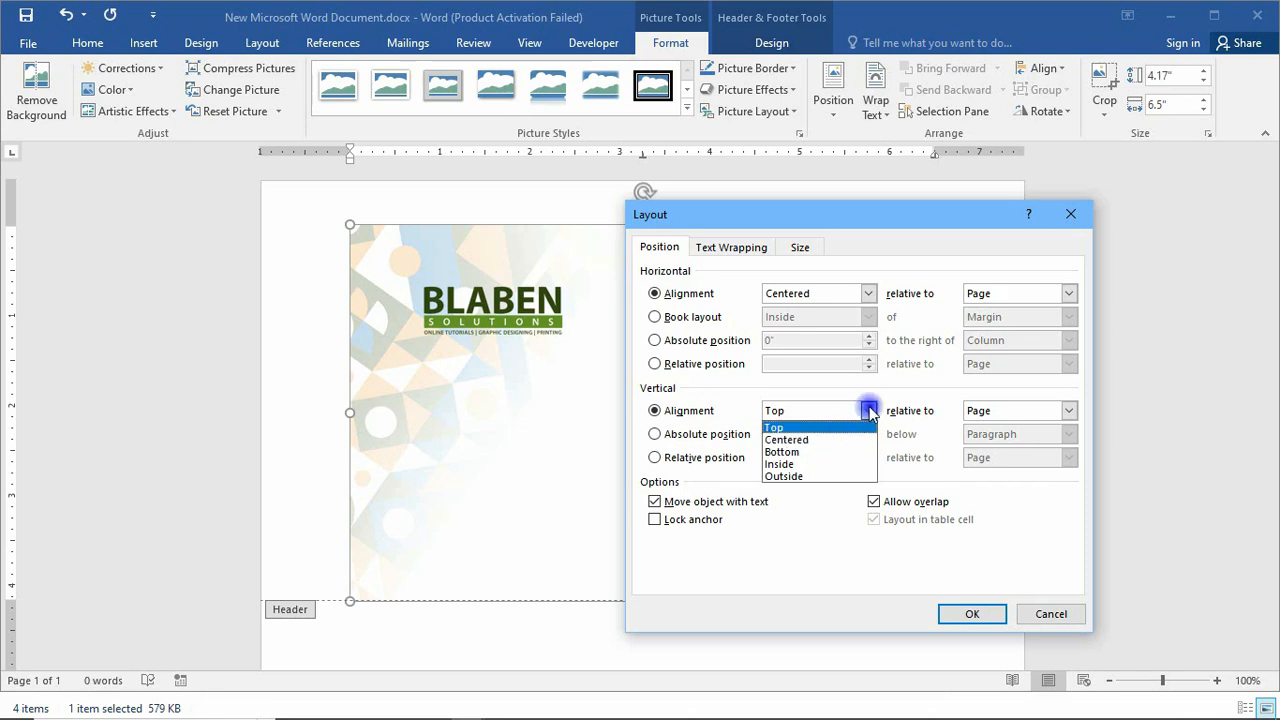
{"action": "left_click", "coordinate": [867, 410]}
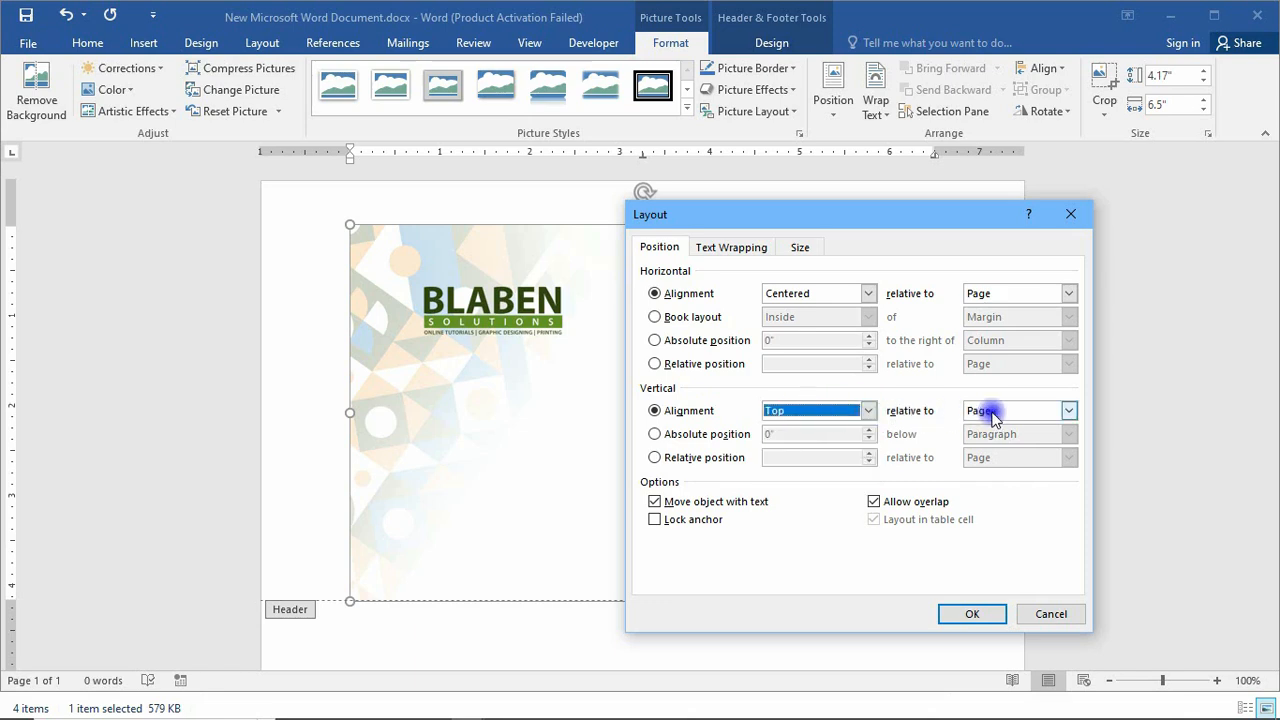
Step: Scale the header picture to 100% height and width with locked aspect ratio, and apply the layout settings
{"action": "left_click", "coordinate": [801, 247]}
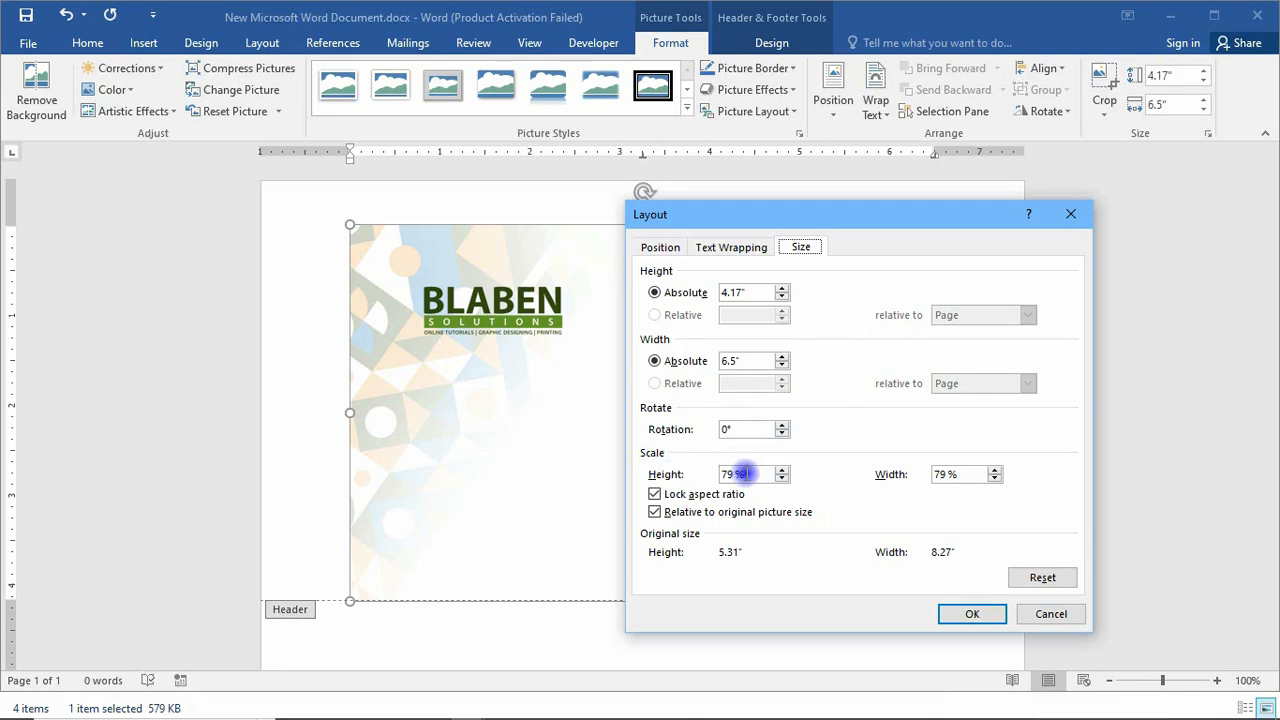
{"action": "left_click", "coordinate": [783, 470]}
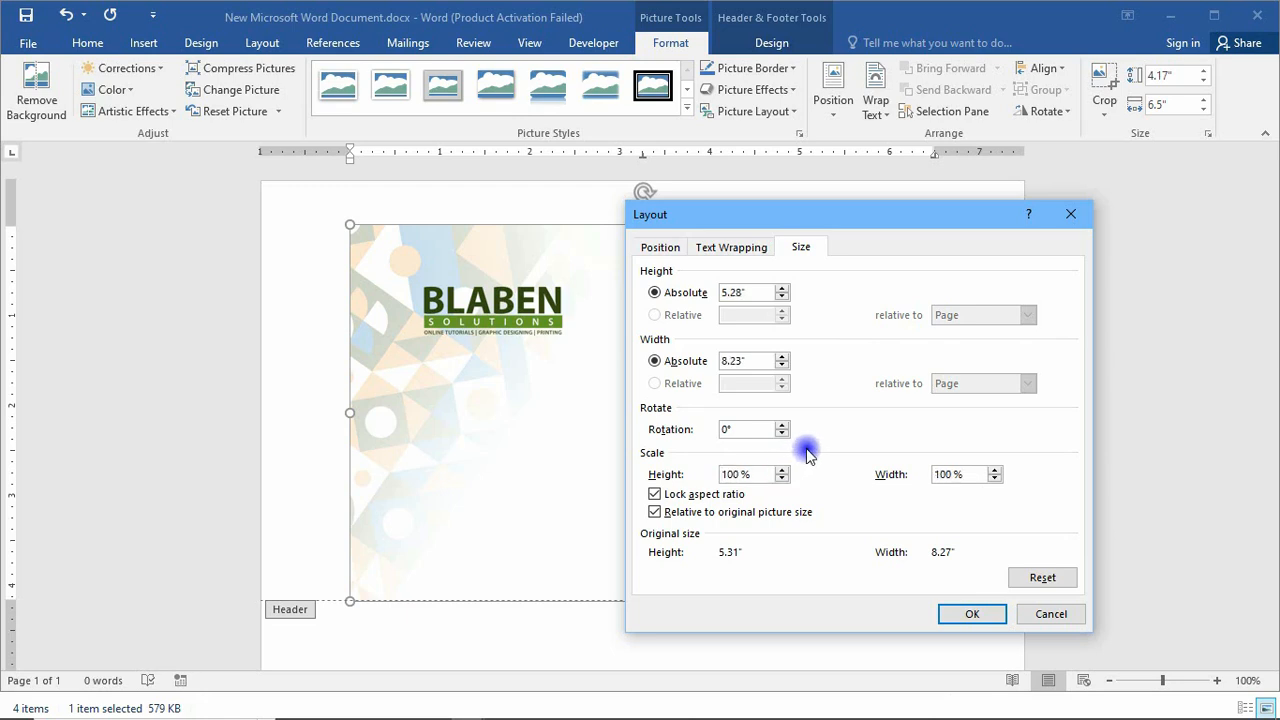
{"action": "left_click", "coordinate": [972, 614]}
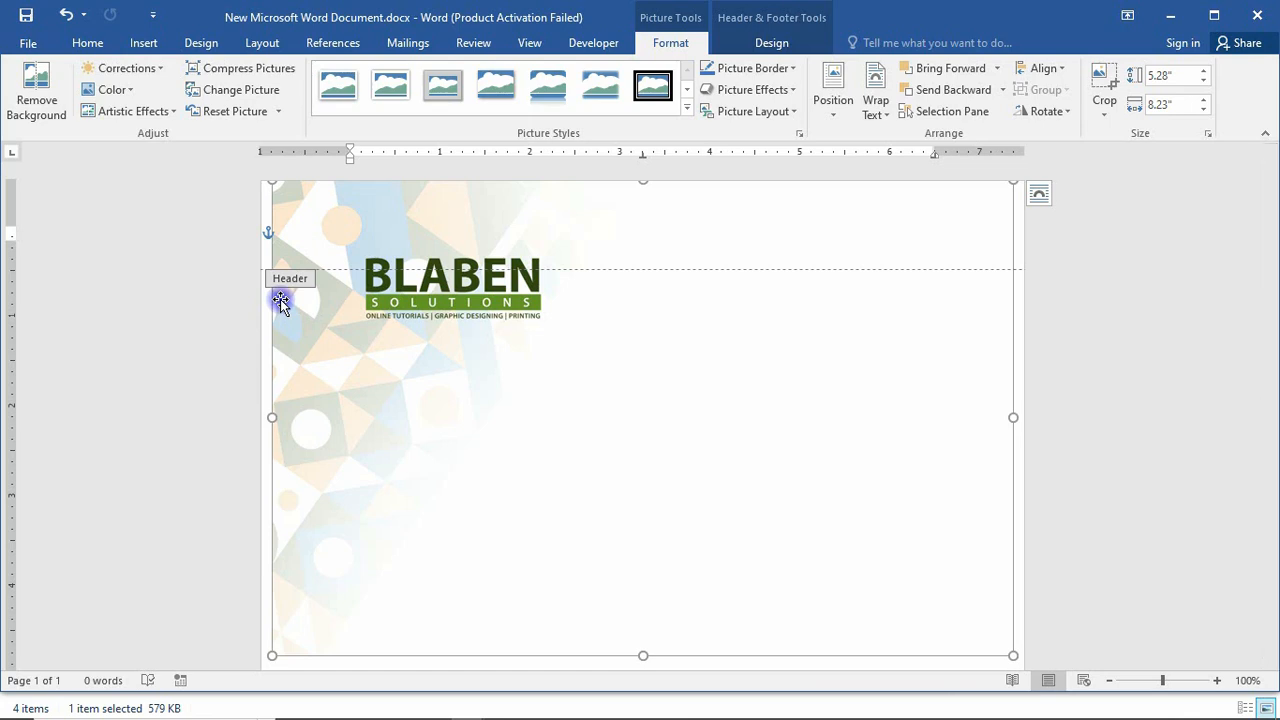
Step: Open the header's distance from the top edge for editing, and close the header to return to the document body
{"action": "scroll", "coordinate": [663, 297], "scroll_direction": "down", "scroll_amount": 1}
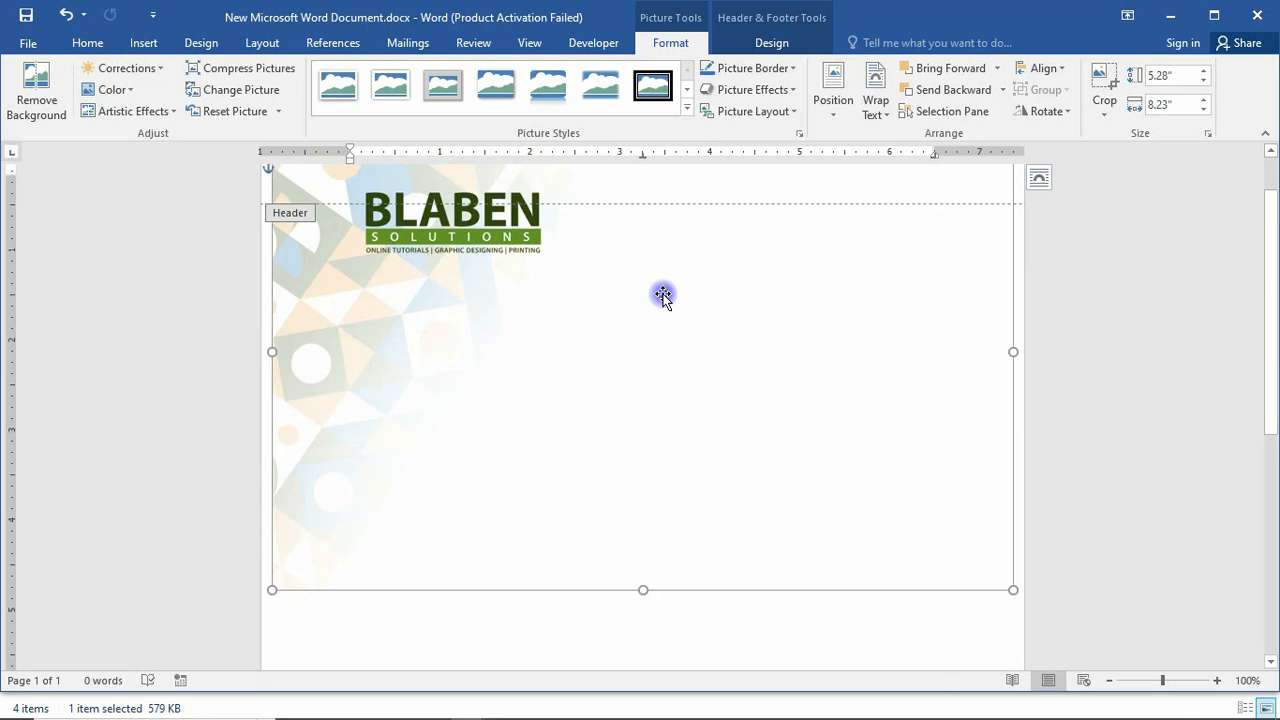
{"action": "left_click", "coordinate": [771, 42]}
{"action": "left_click", "coordinate": [884, 68]}
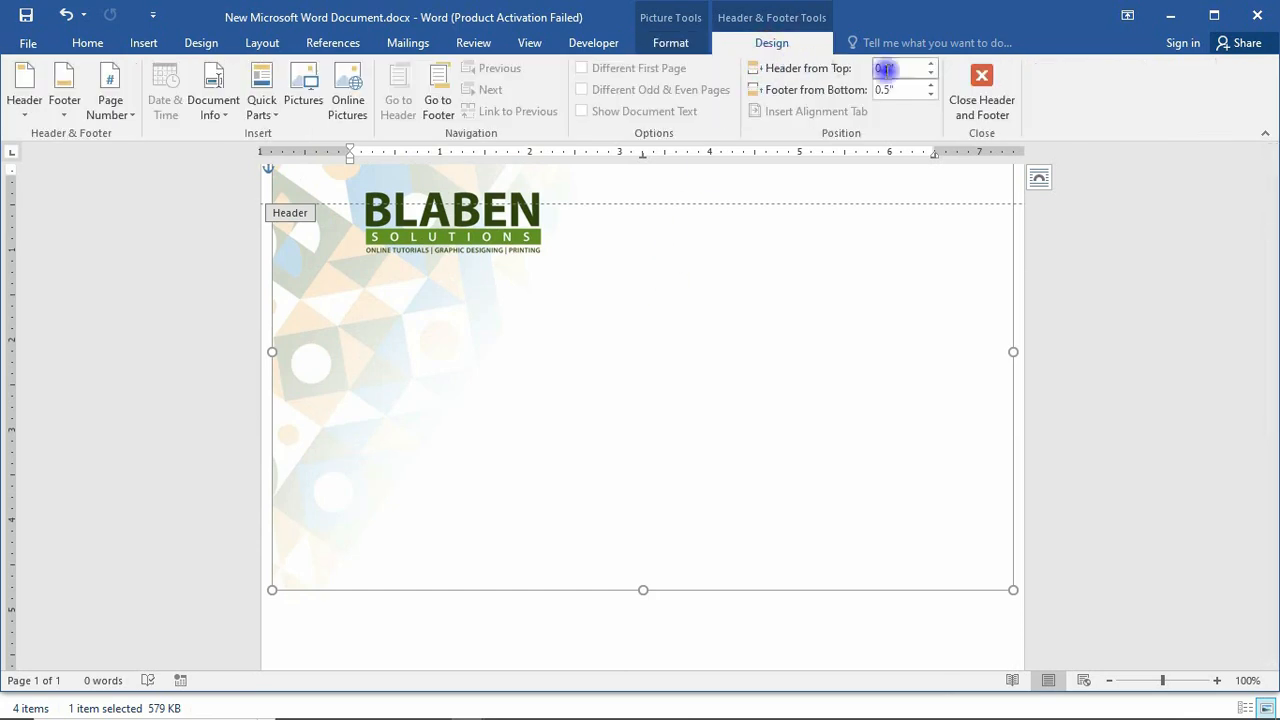
{"action": "left_click", "coordinate": [980, 79]}
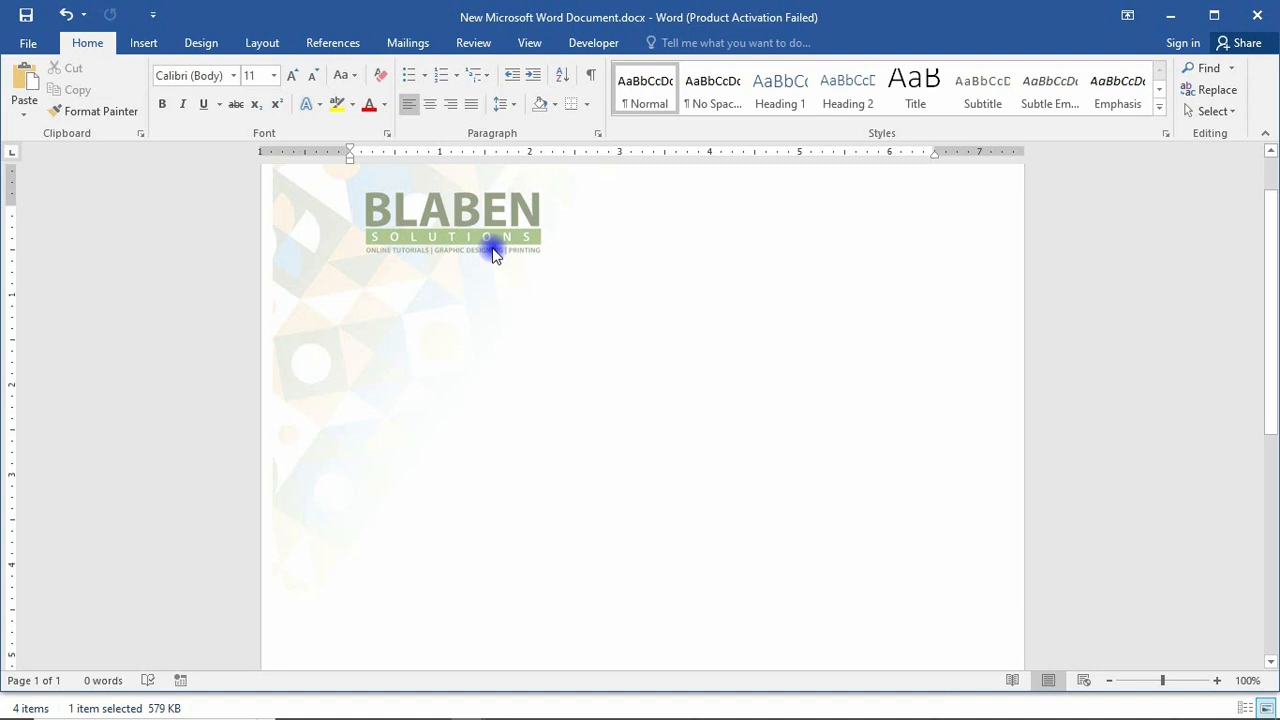
Step: Check the page below the header picture and add blank lines in the body to place the cursor beneath the logo
{"action": "scroll", "coordinate": [493, 254], "scroll_direction": "down", "scroll_amount": 10}
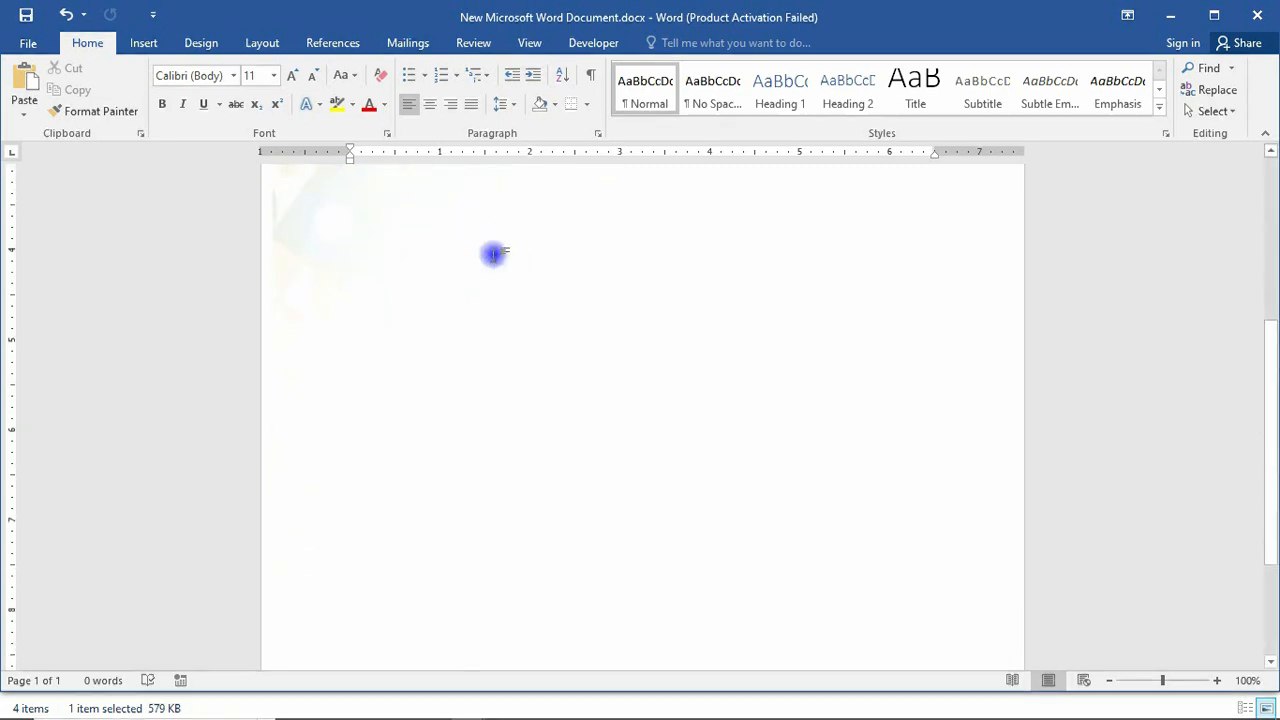
{"action": "scroll", "coordinate": [493, 268], "scroll_direction": "up", "scroll_amount": 10}
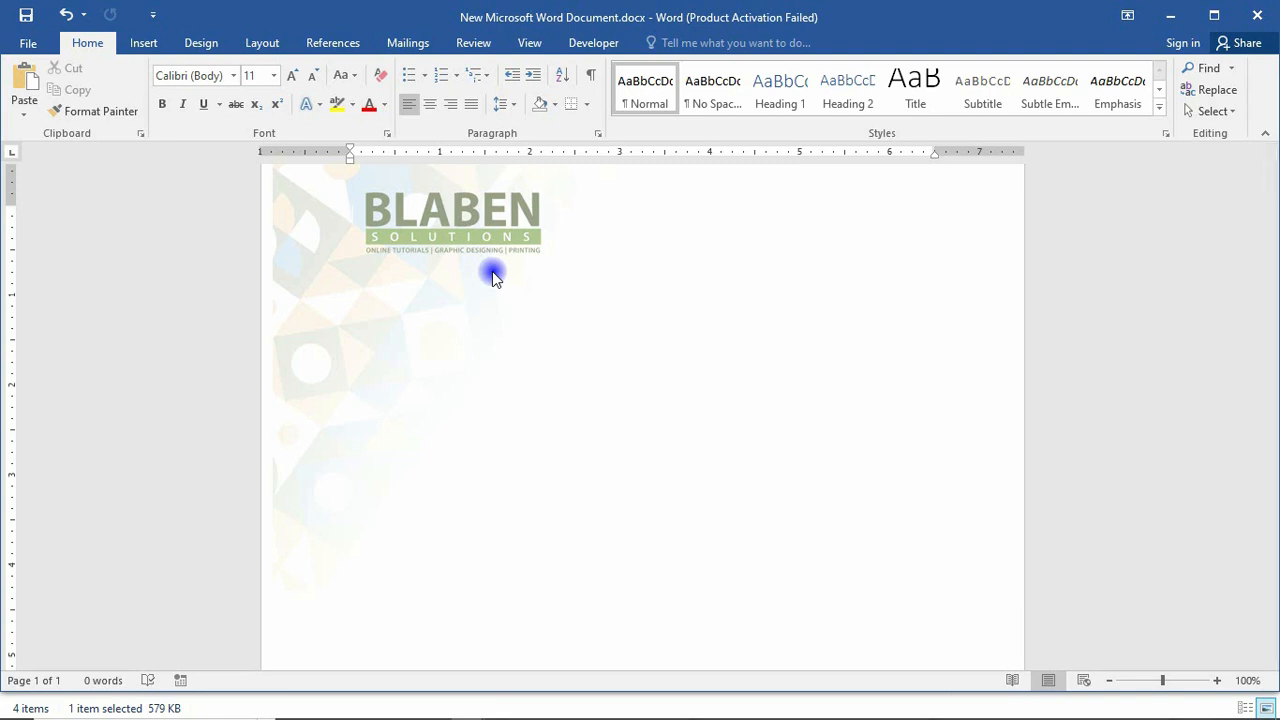
{"action": "key", "text": "Return"}
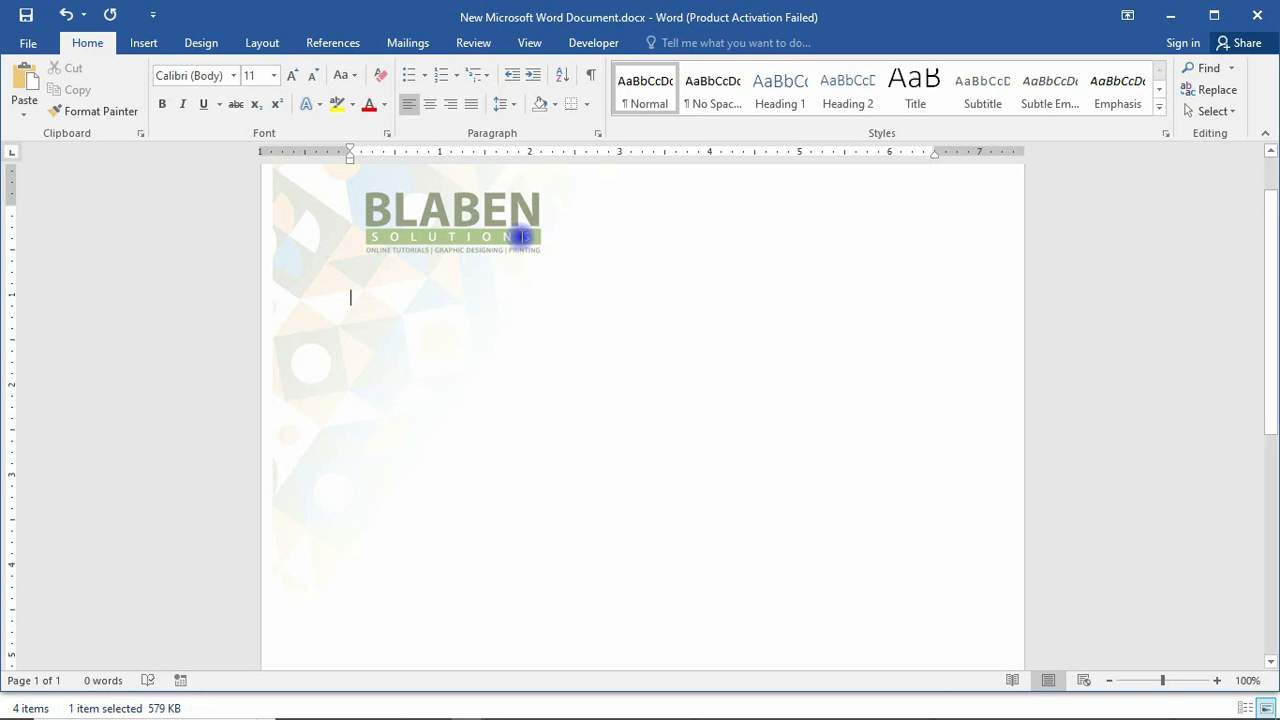
Step: Generate random sample text in the body beneath the logo with =rand(10,4)
{"action": "type", "text": "=r"}
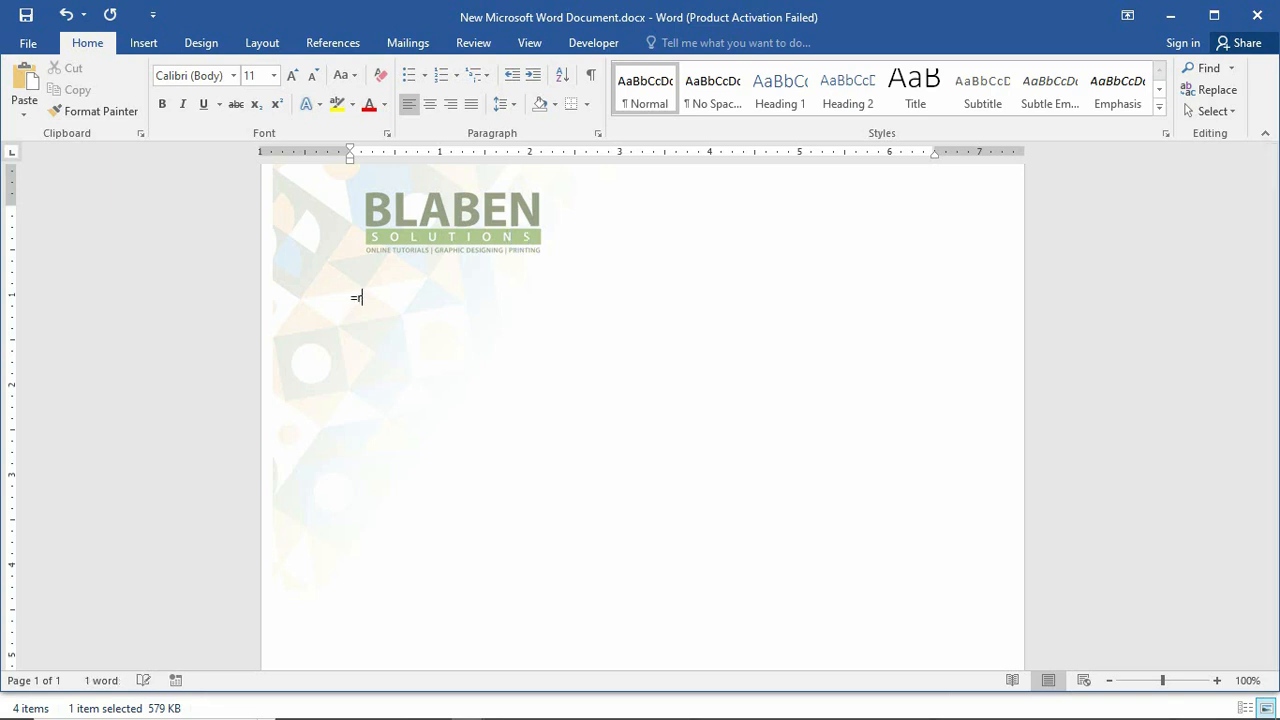
{"action": "type", "text": "and(10"}
{"action": "type", "text": ",4)"}
{"action": "key", "text": "Return"}
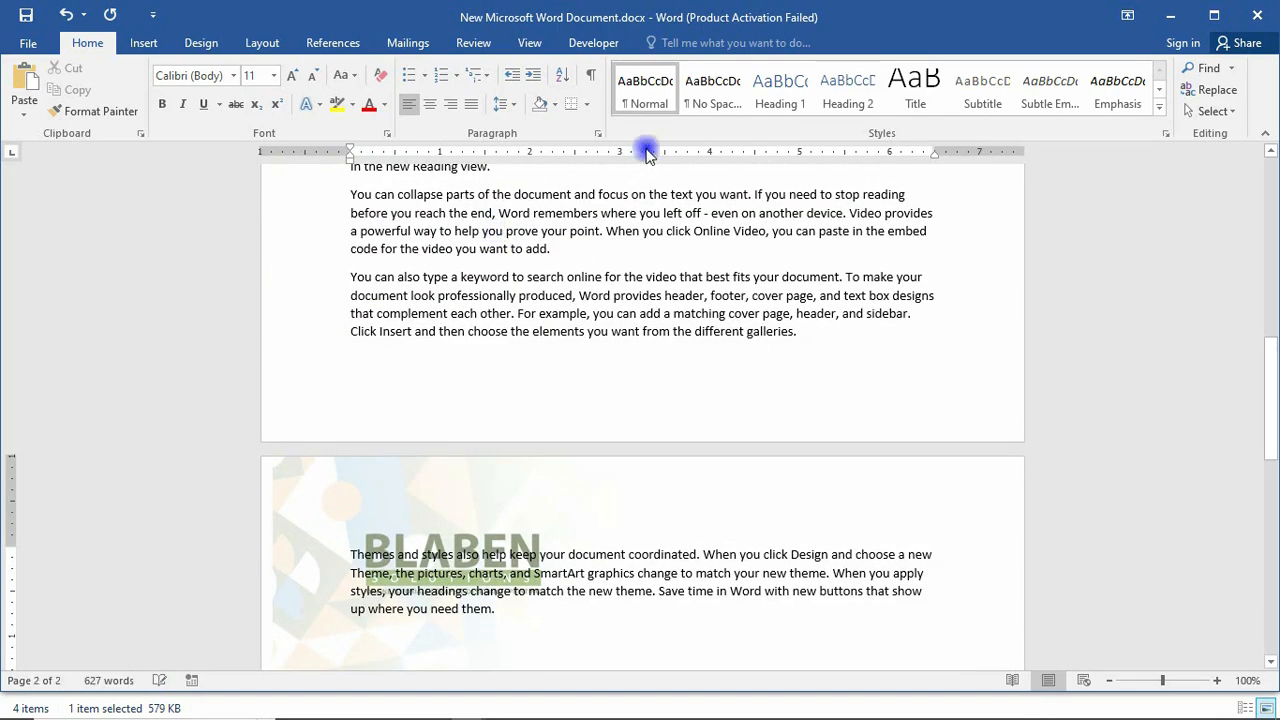
Step: Examine how the sample text flows across both pages and sits against the header picture on each page
{"action": "scroll", "coordinate": [631, 279], "scroll_direction": "up", "scroll_amount": 15}
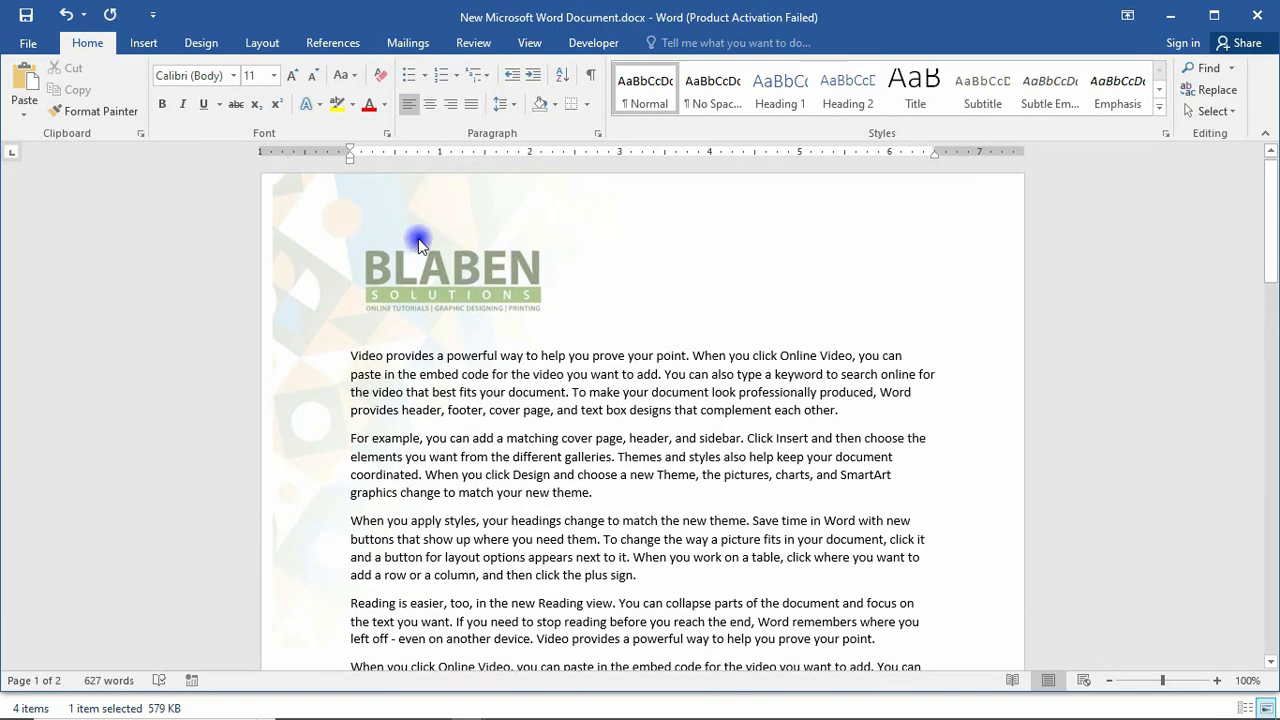
{"action": "scroll", "coordinate": [418, 238], "scroll_direction": "down", "scroll_amount": 8}
{"action": "scroll", "coordinate": [484, 268], "scroll_direction": "down", "scroll_amount": 8}
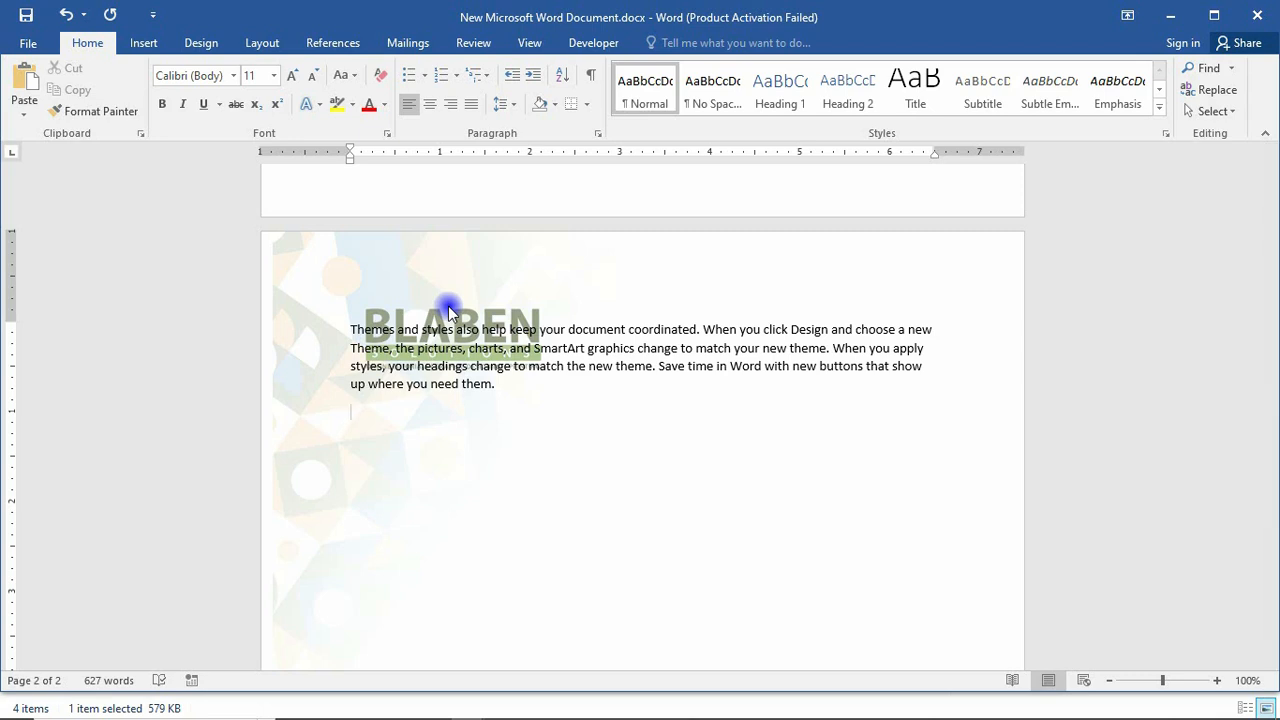
{"action": "scroll", "coordinate": [448, 310], "scroll_direction": "up", "scroll_amount": 5}
{"action": "scroll", "coordinate": [448, 308], "scroll_direction": "down", "scroll_amount": 3}
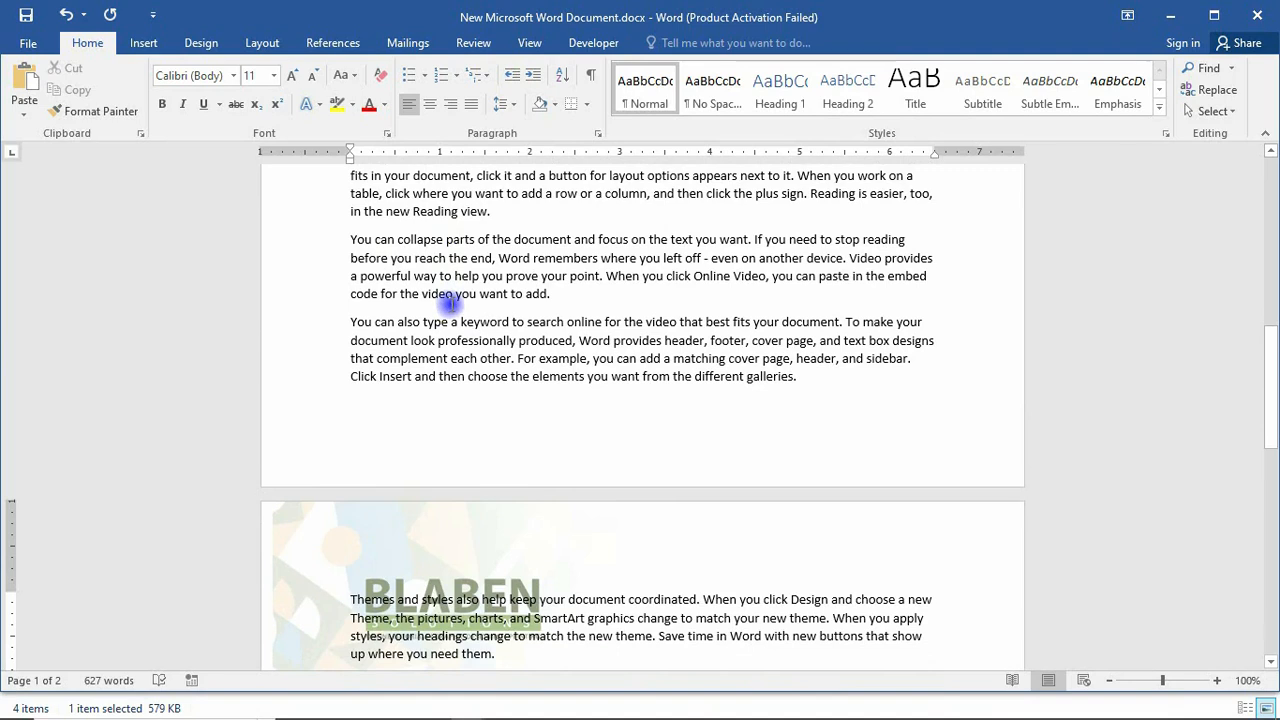
{"action": "scroll", "coordinate": [448, 305], "scroll_direction": "down", "scroll_amount": 5}
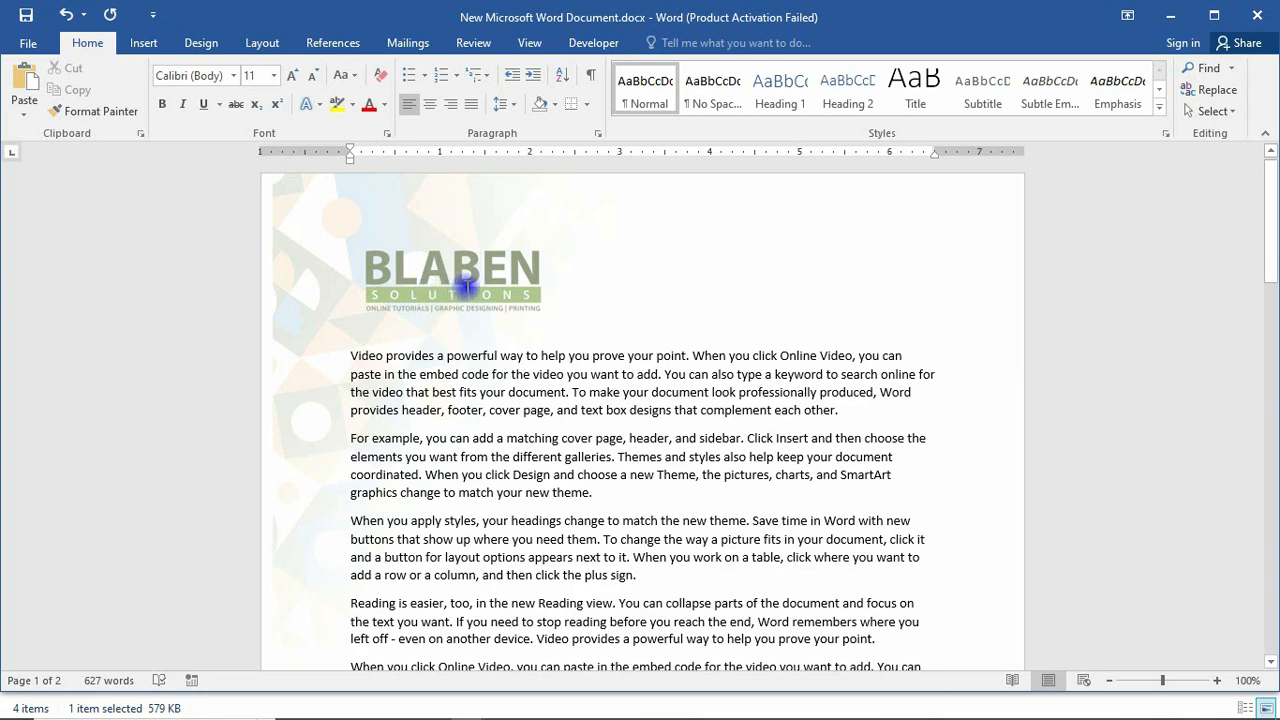
{"action": "scroll", "coordinate": [500, 287], "scroll_direction": "down", "scroll_amount": 4}
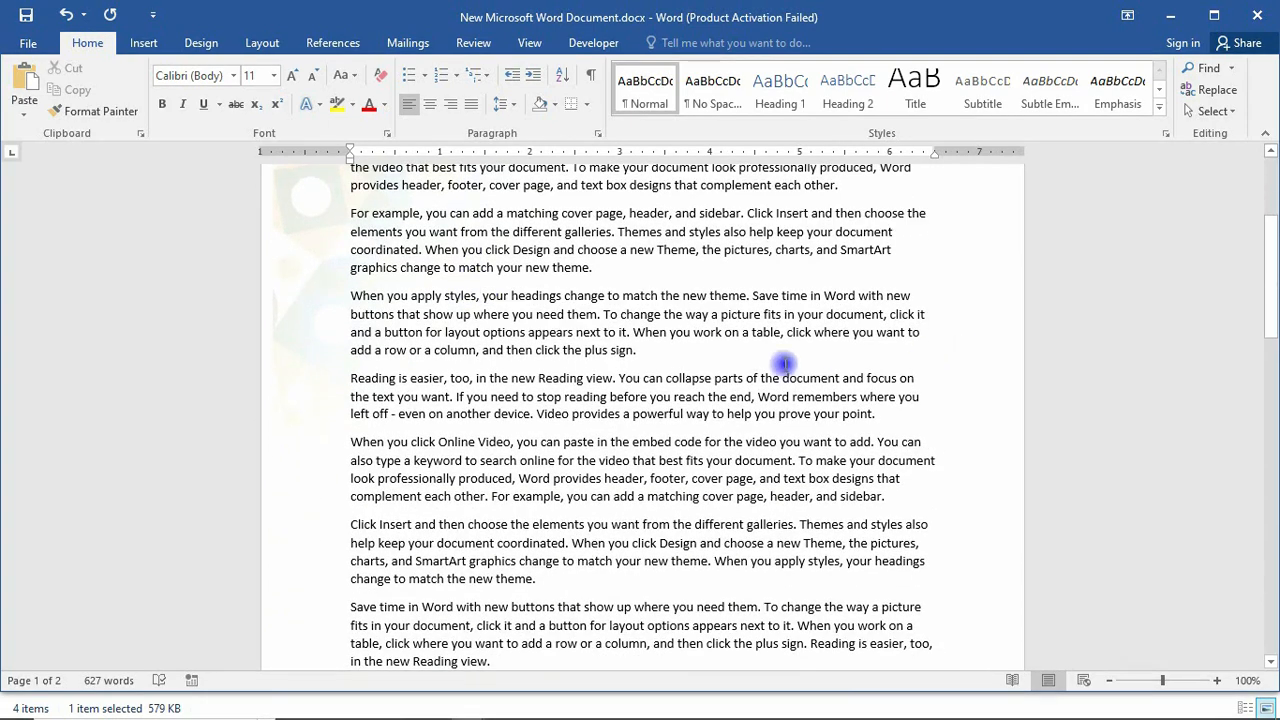
{"action": "scroll", "coordinate": [800, 363], "scroll_direction": "down", "scroll_amount": 5}
{"action": "scroll", "coordinate": [780, 363], "scroll_direction": "down", "scroll_amount": 6}
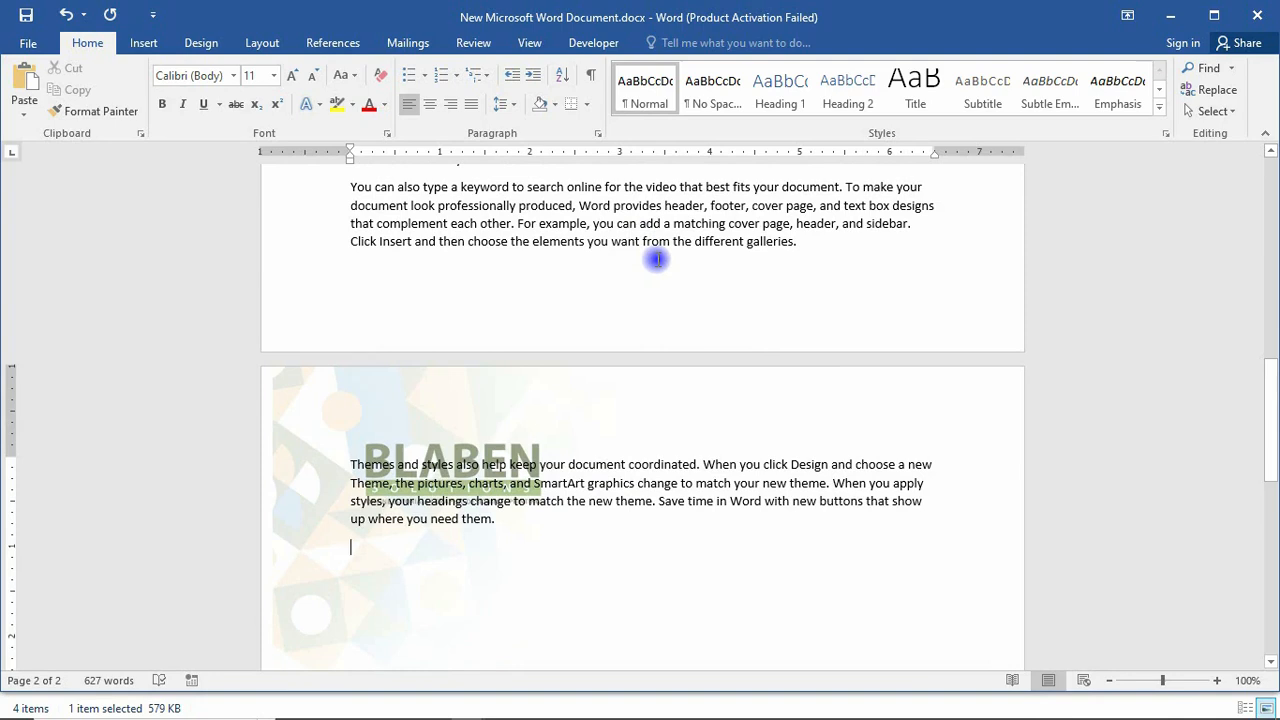
{"action": "scroll", "coordinate": [640, 274], "scroll_direction": "up", "scroll_amount": 2}
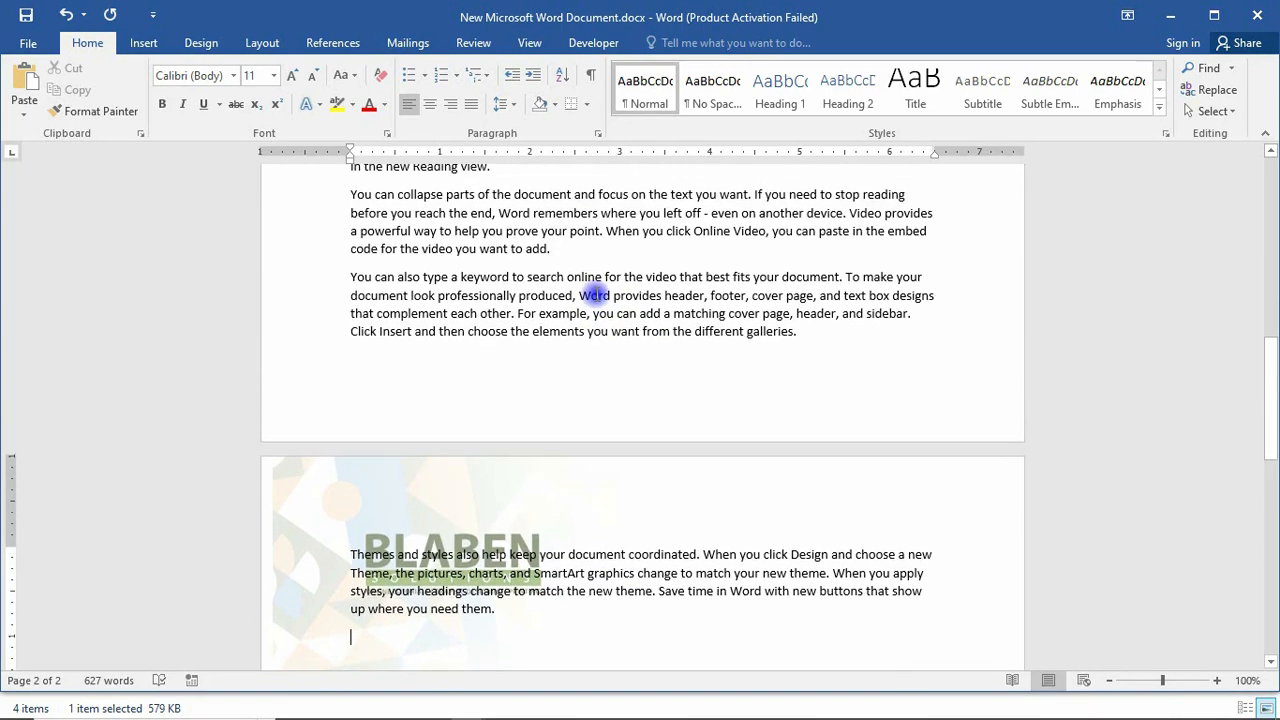
Step: Insert a Next Page section break after the last paragraph on the first page, ending "from the different galleries."
{"action": "scroll", "coordinate": [594, 294], "scroll_direction": "up", "scroll_amount": 2}
{"action": "left_click", "coordinate": [262, 43]}
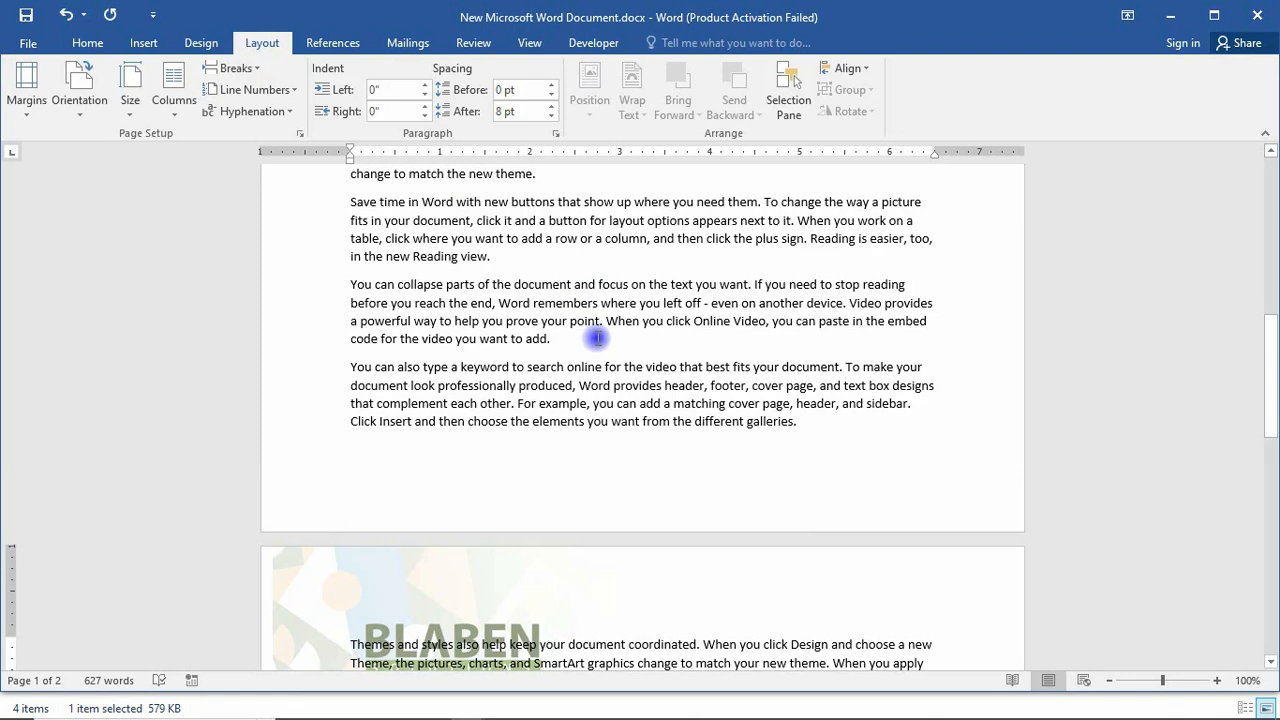
{"action": "left_click", "coordinate": [804, 421]}
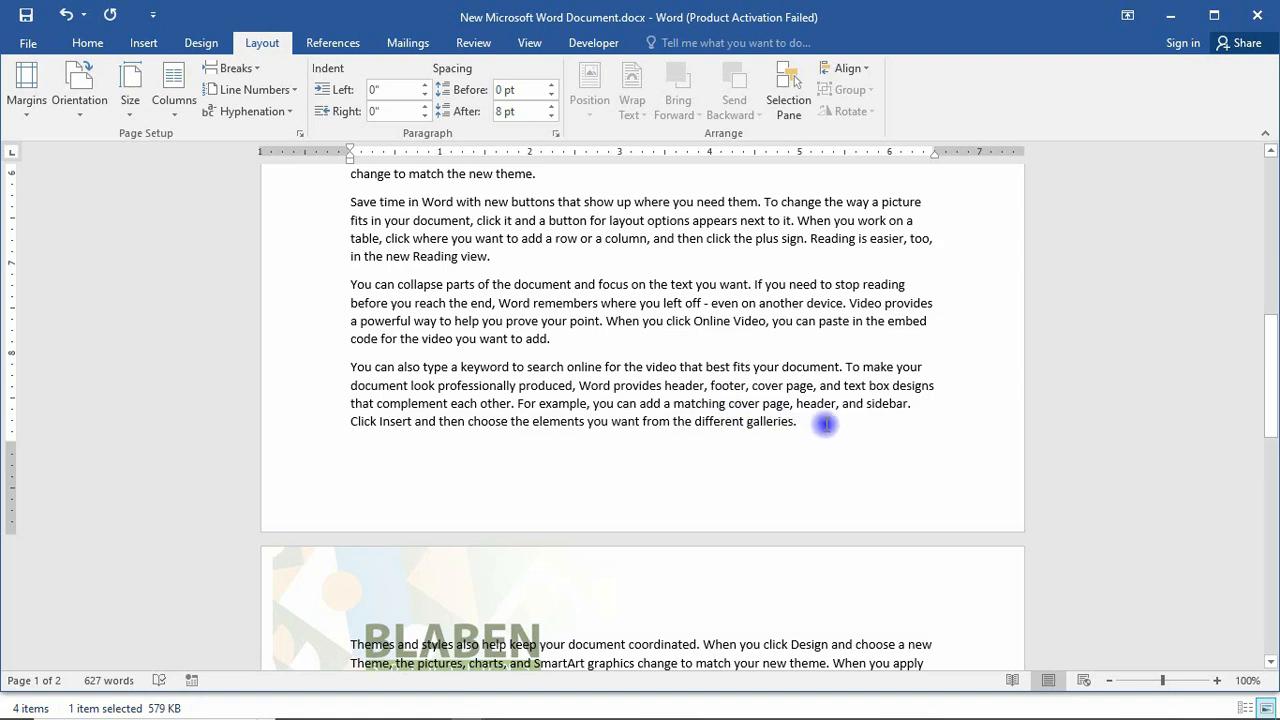
{"action": "left_click", "coordinate": [255, 68]}
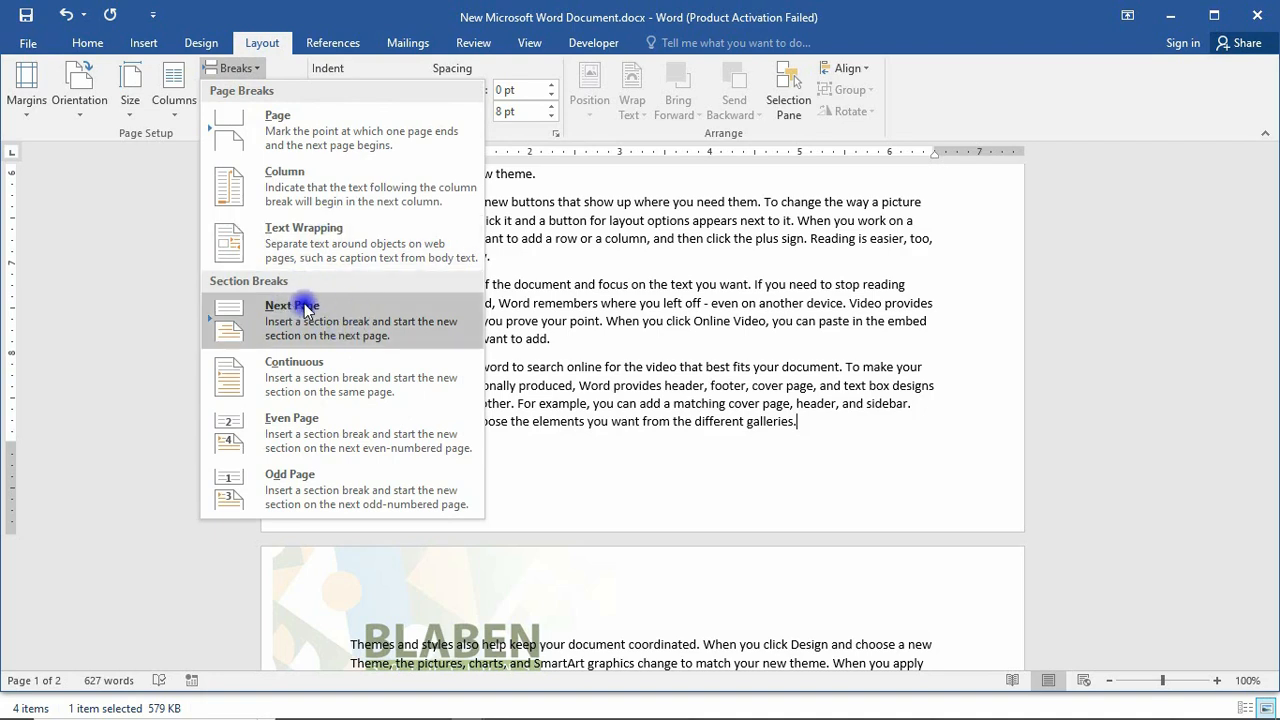
{"action": "left_click", "coordinate": [366, 338]}
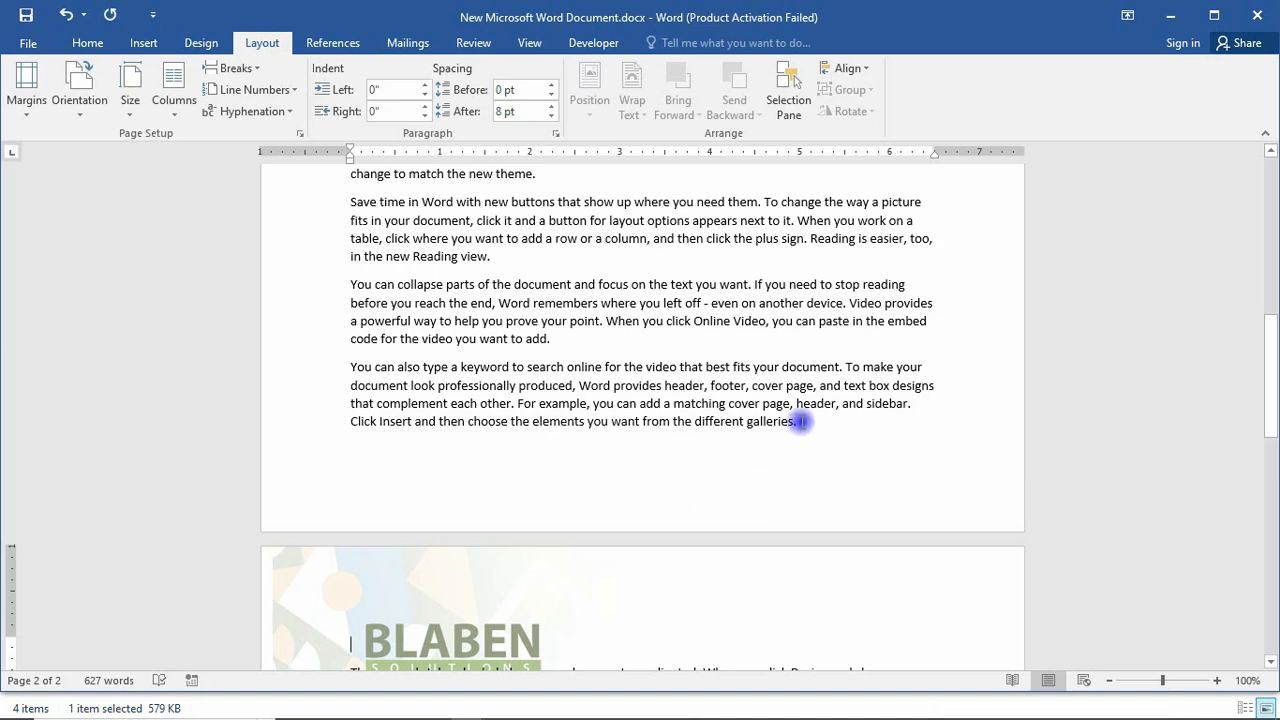
Step: Place the cursor at the beginning of the second page and show the formatting marks throughout the document
{"action": "scroll", "coordinate": [805, 415], "scroll_direction": "down", "scroll_amount": 1}
{"action": "scroll", "coordinate": [806, 410], "scroll_direction": "down", "scroll_amount": 2}
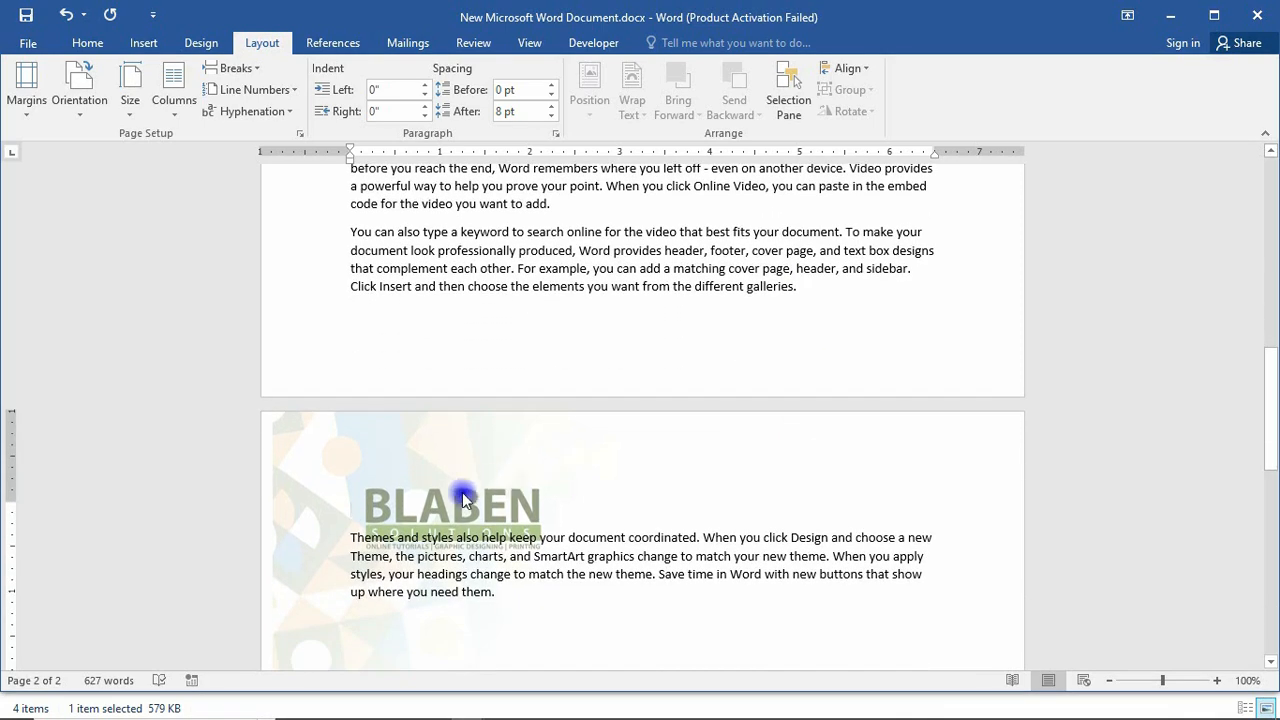
{"action": "left_click", "coordinate": [409, 499]}
{"action": "left_click", "coordinate": [87, 42]}
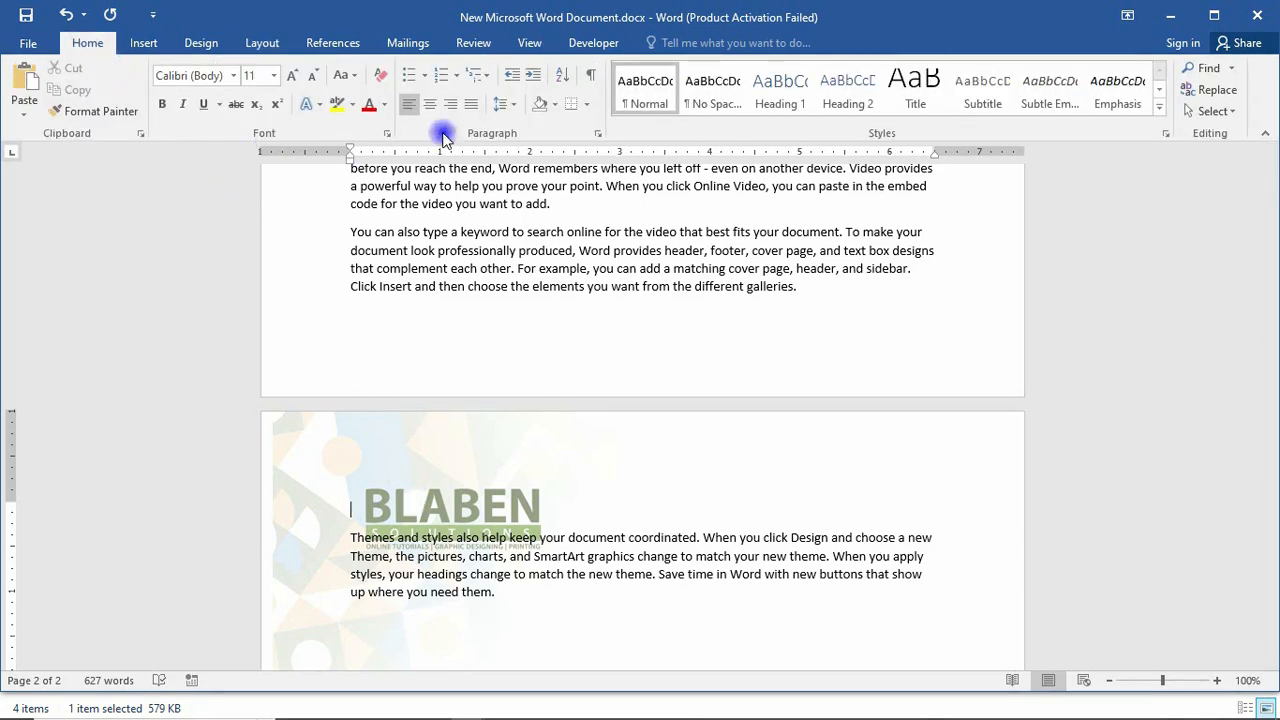
{"action": "left_click", "coordinate": [591, 78]}
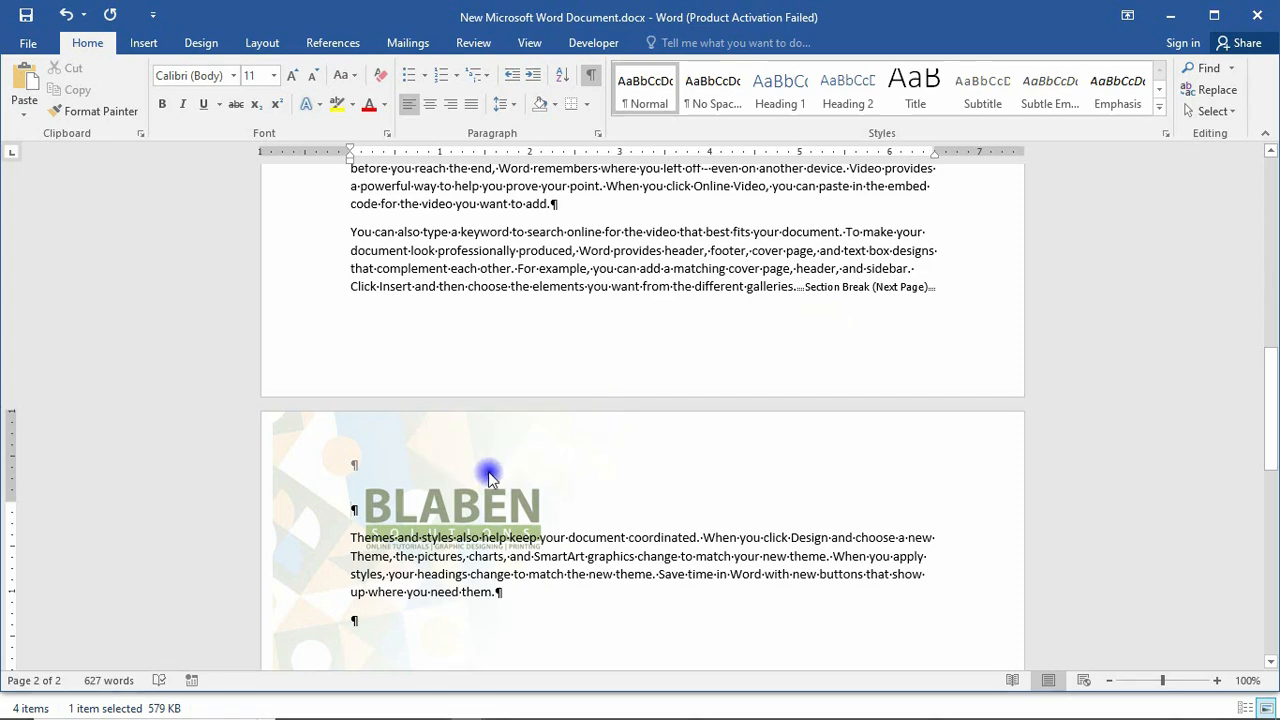
Step: Place the cursor in the first page's body and open the Section 1 footer for editing
{"action": "scroll", "coordinate": [522, 447], "scroll_direction": "up", "scroll_amount": 8}
{"action": "scroll", "coordinate": [522, 447], "scroll_direction": "up", "scroll_amount": 2}
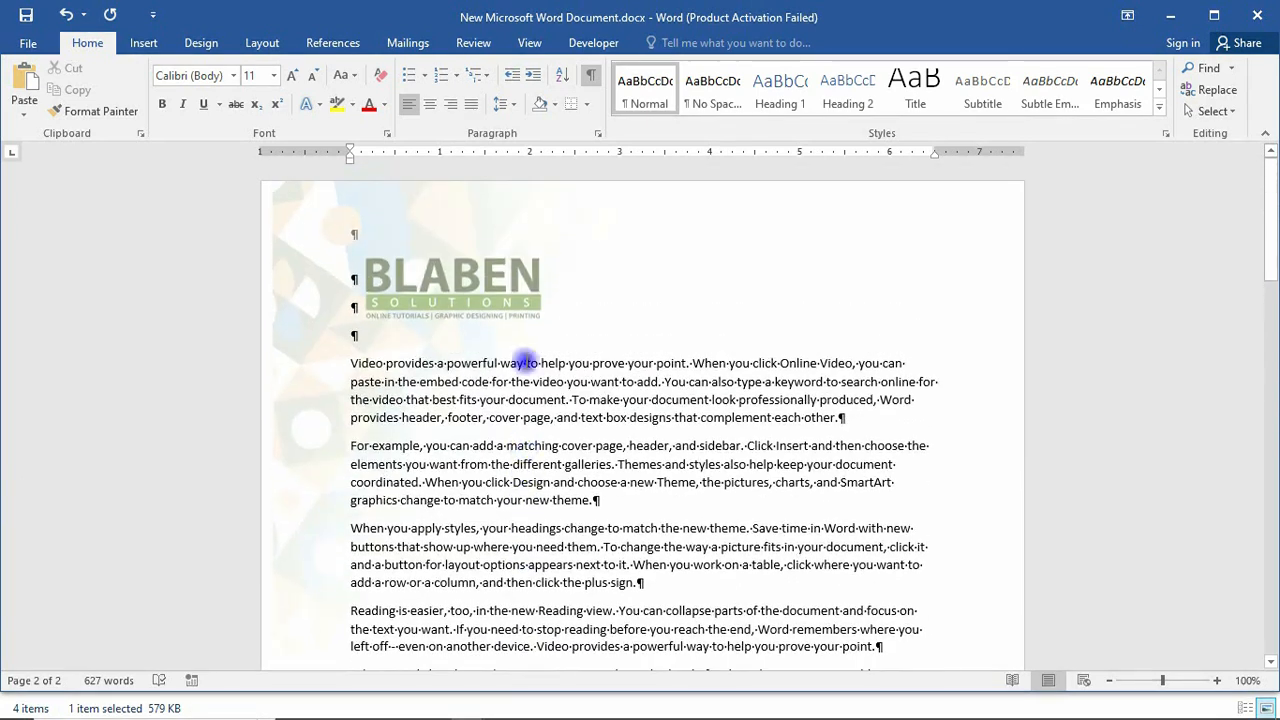
{"action": "double_click", "coordinate": [458, 274]}
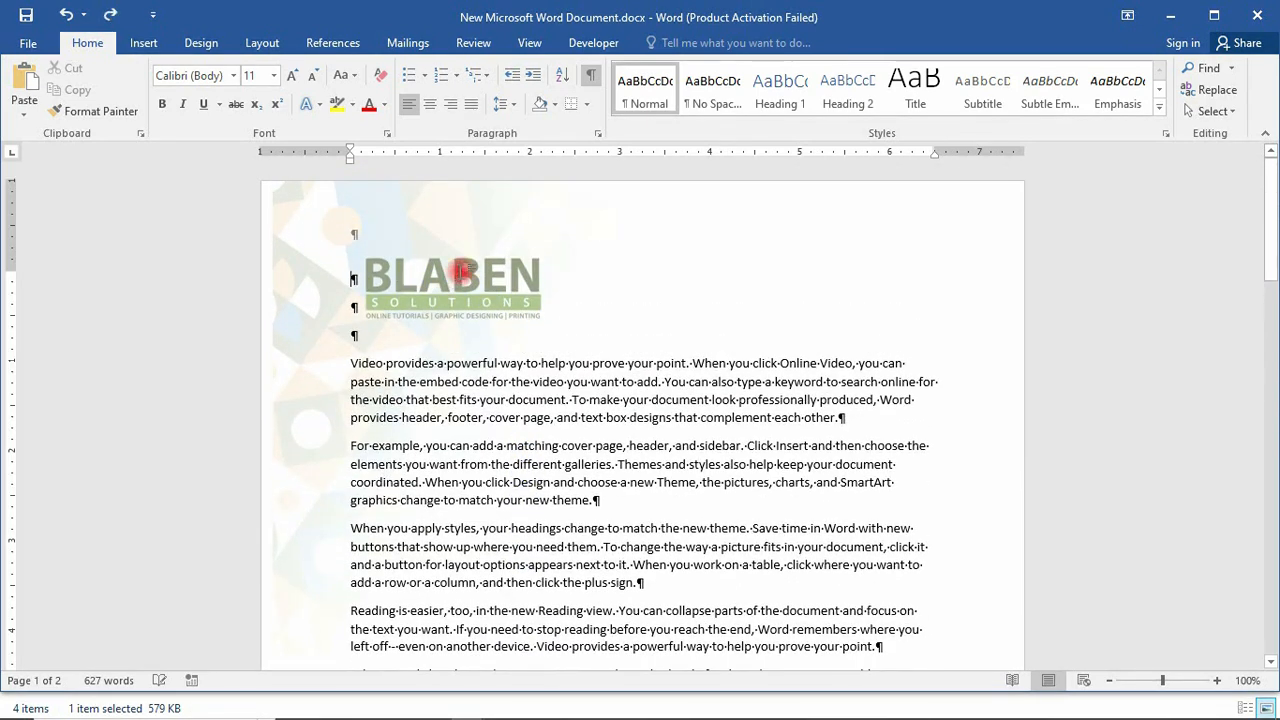
{"action": "left_click", "coordinate": [460, 271]}
{"action": "left_click", "coordinate": [145, 42]}
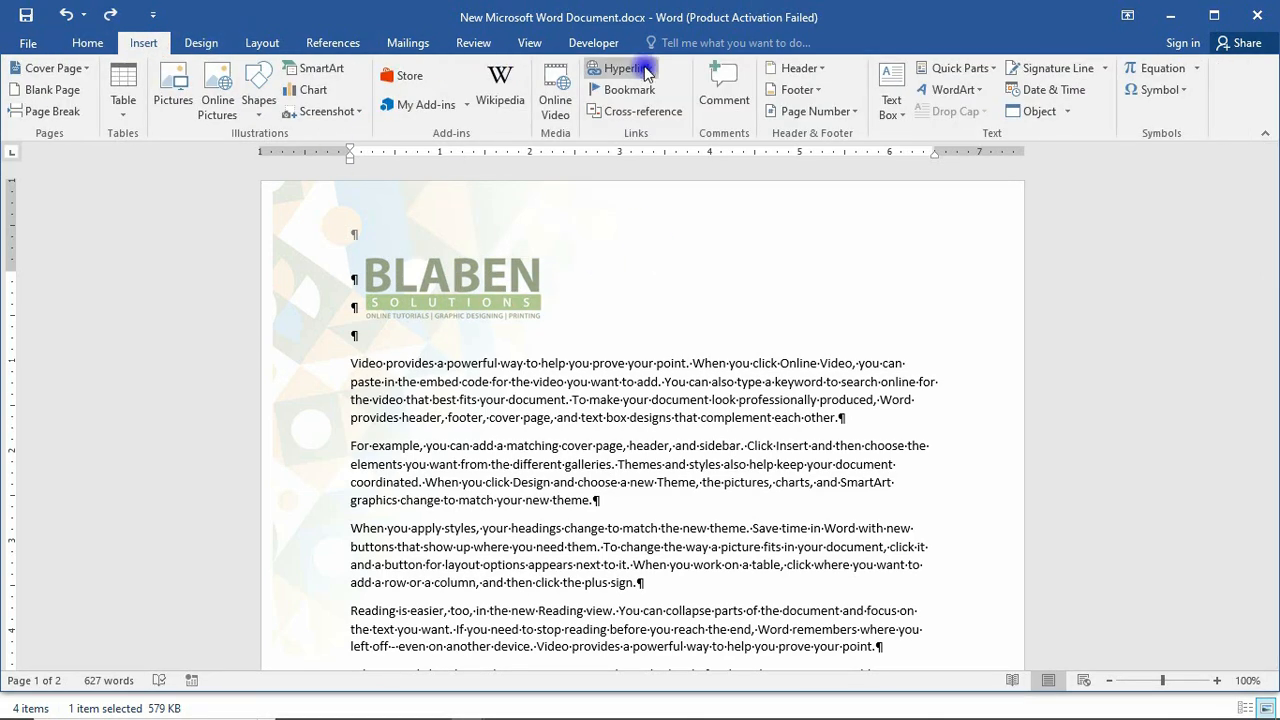
{"action": "left_click", "coordinate": [793, 90]}
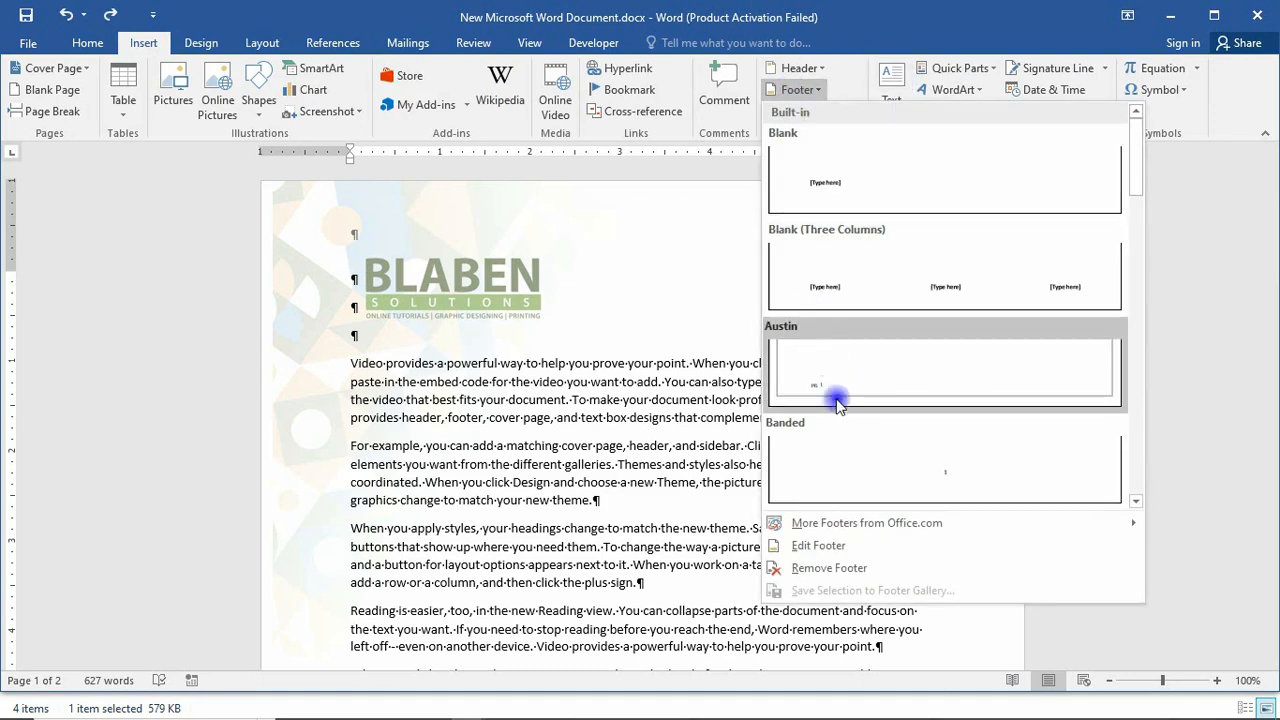
{"action": "left_click", "coordinate": [818, 545]}
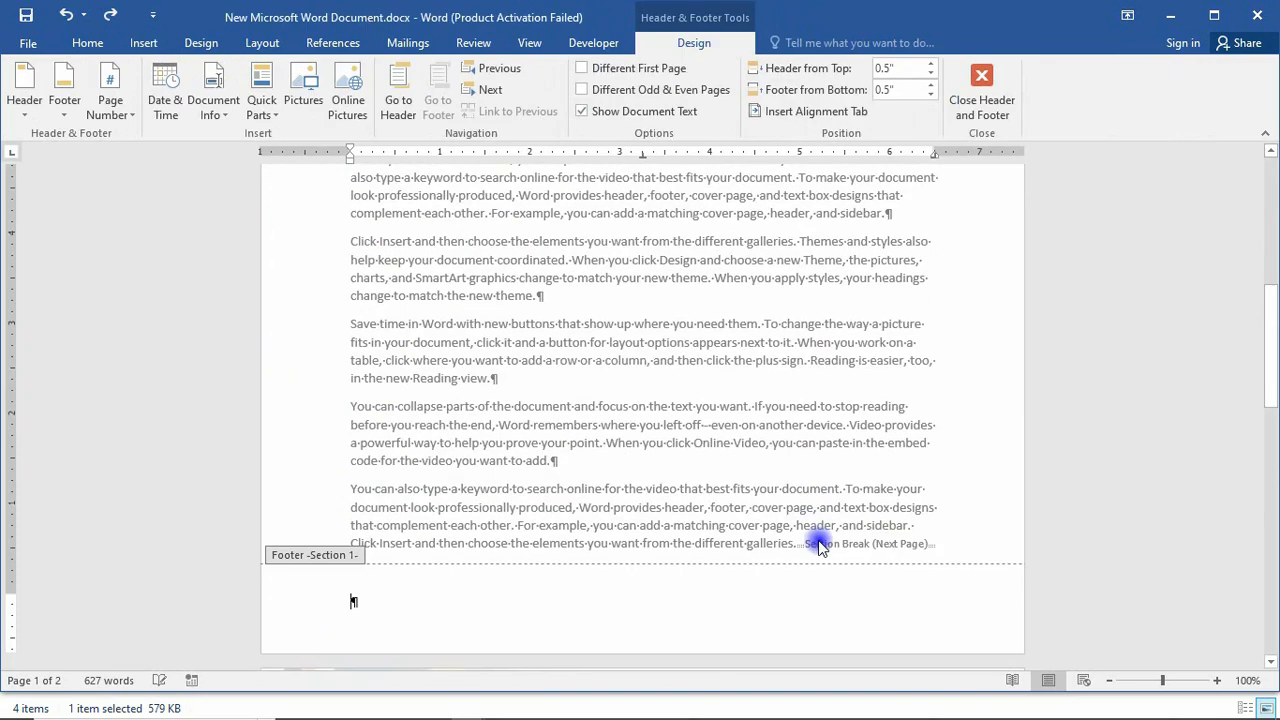
Step: Compare the header and footer areas of Section 1 and Section 2, checking which are marked Same as Previous
{"action": "scroll", "coordinate": [662, 452], "scroll_direction": "up", "scroll_amount": 4}
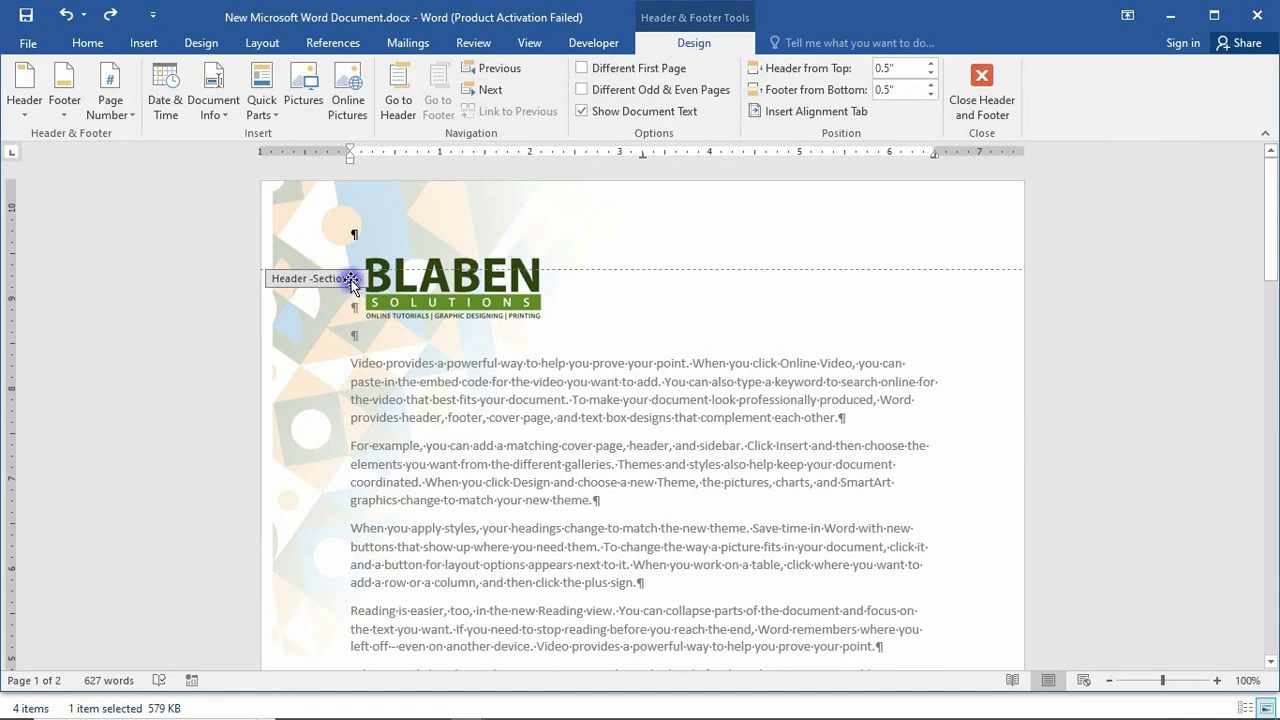
{"action": "scroll", "coordinate": [528, 310], "scroll_direction": "down", "scroll_amount": 10}
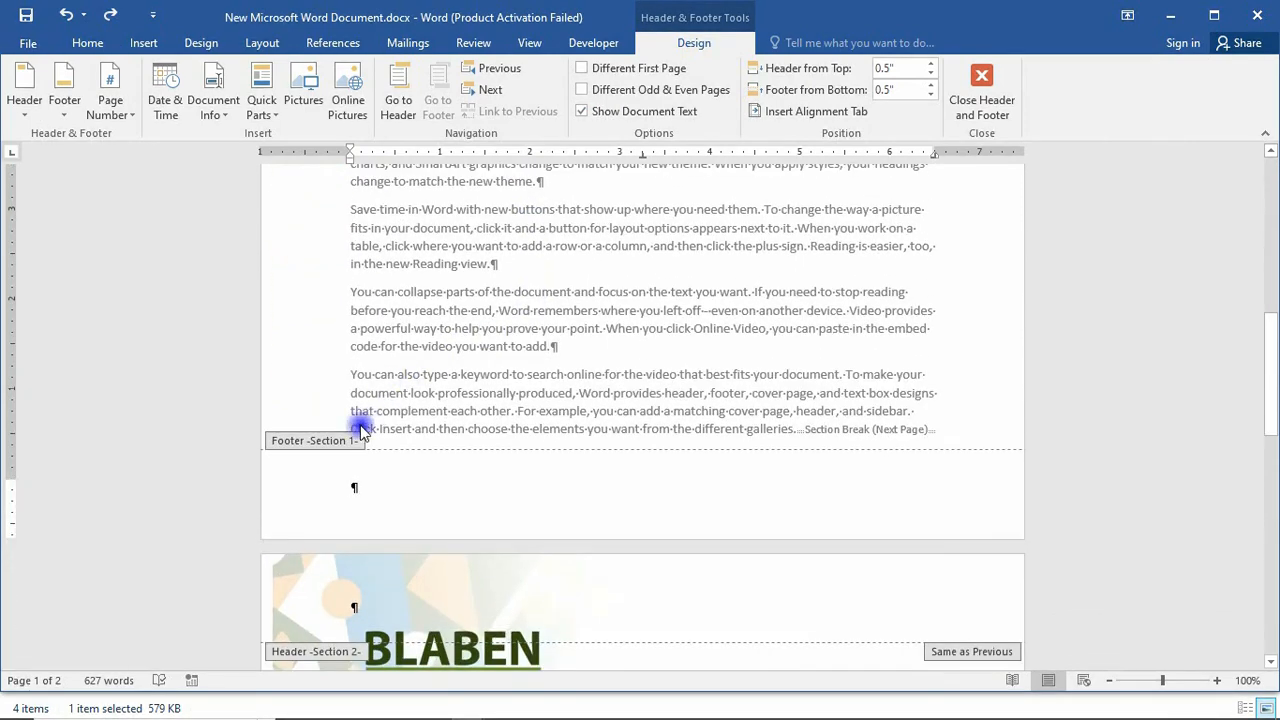
{"action": "scroll", "coordinate": [628, 395], "scroll_direction": "down", "scroll_amount": 3}
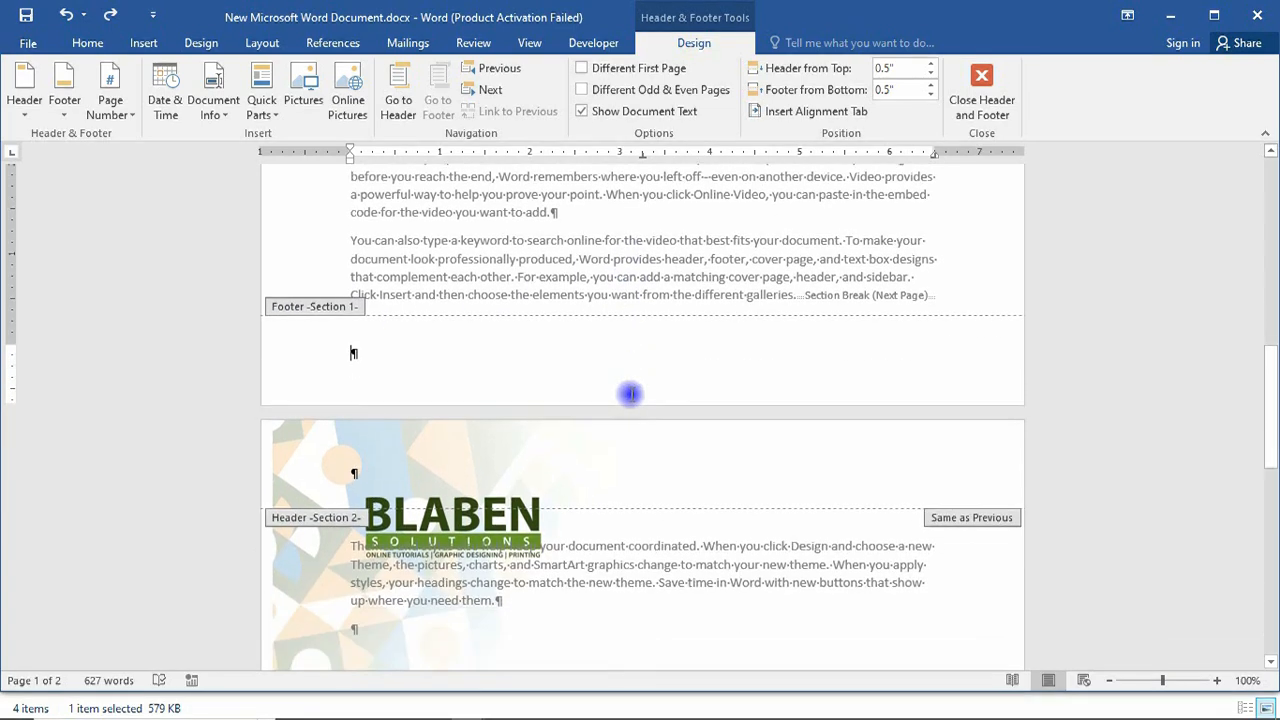
{"action": "scroll", "coordinate": [628, 395], "scroll_direction": "down", "scroll_amount": 3}
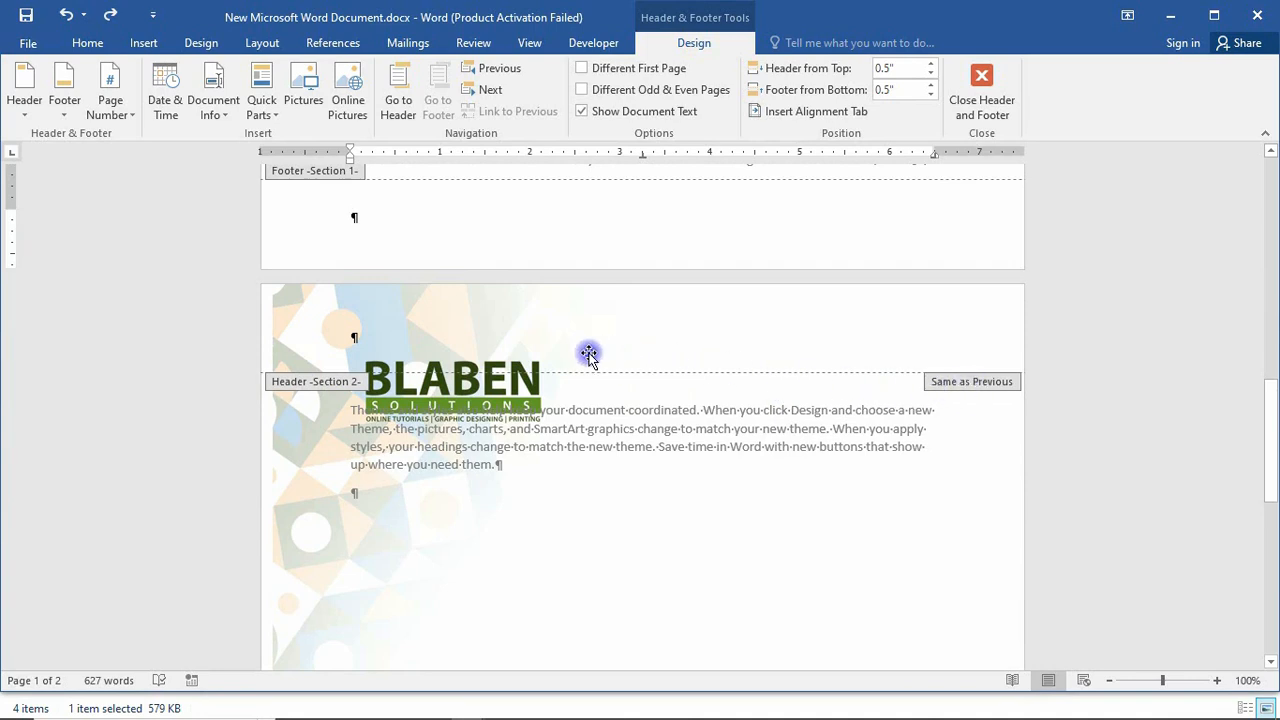
{"action": "scroll", "coordinate": [587, 352], "scroll_direction": "down", "scroll_amount": 15}
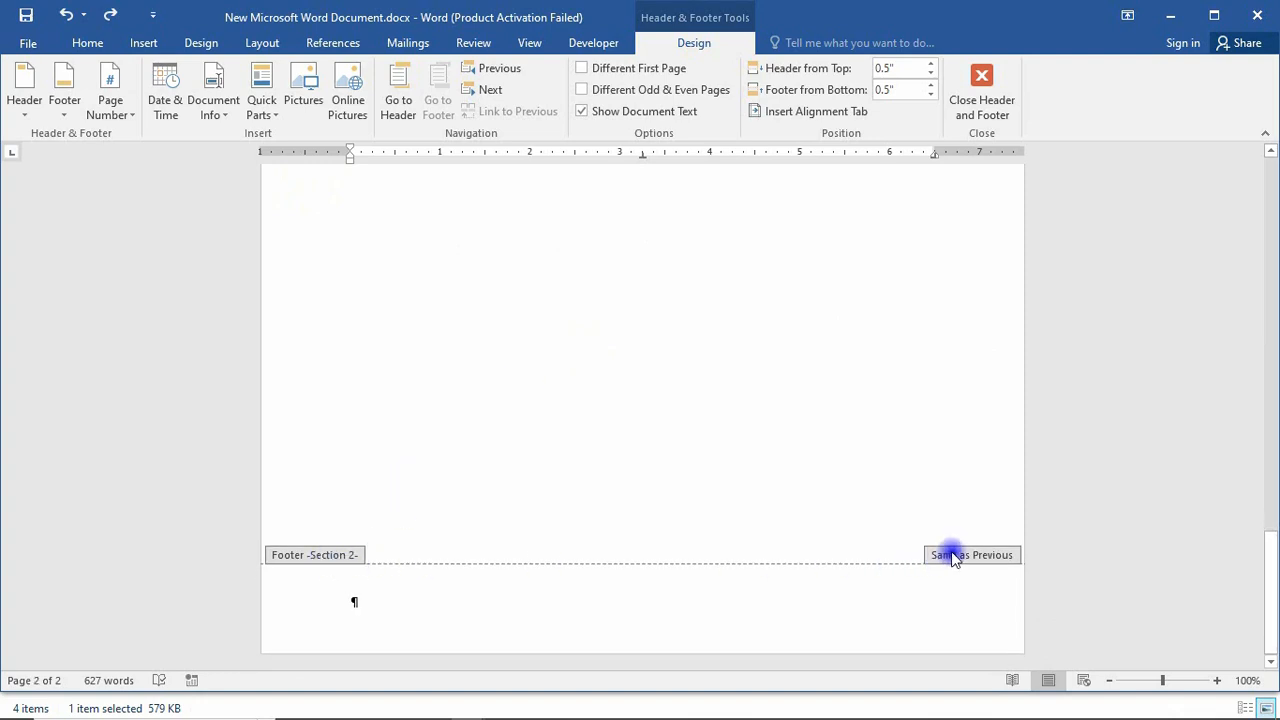
{"action": "scroll", "coordinate": [829, 491], "scroll_direction": "up", "scroll_amount": 15}
Step: Try deleting the letterhead picture from the Section 2 header, check the effect on both pages, and undo the deletion
{"action": "left_click", "coordinate": [457, 423]}
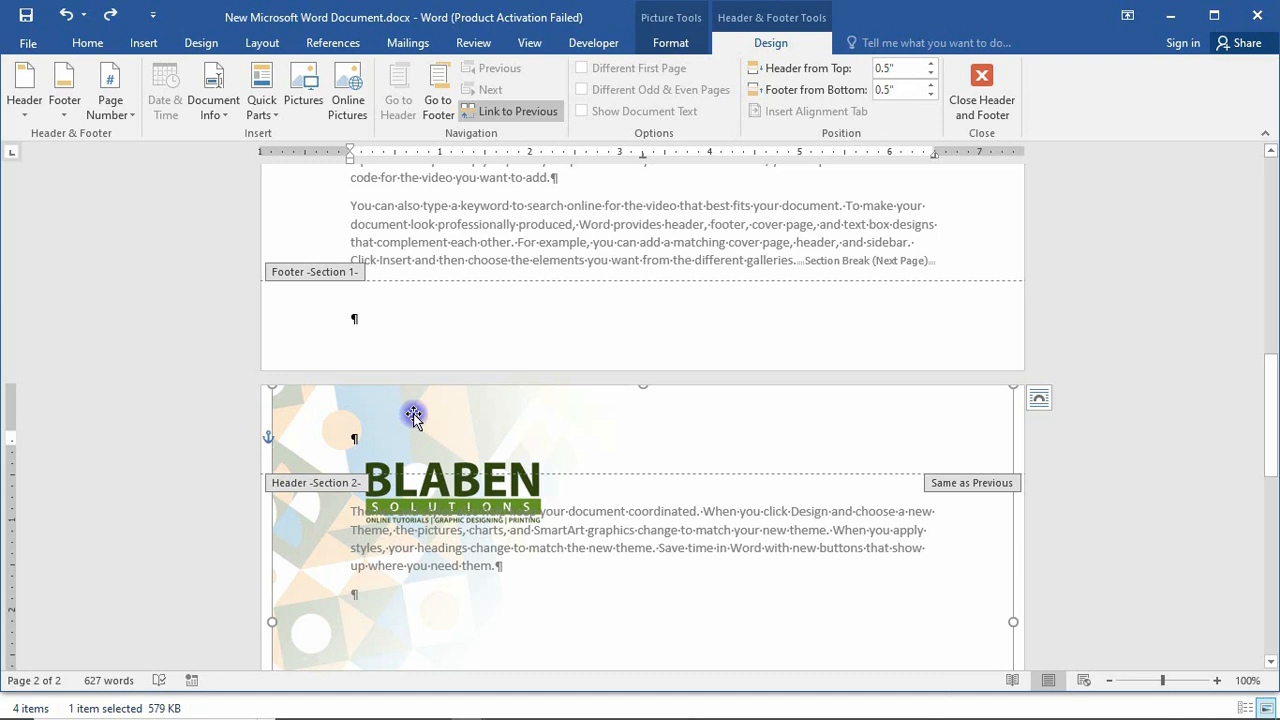
{"action": "key", "text": "Delete"}
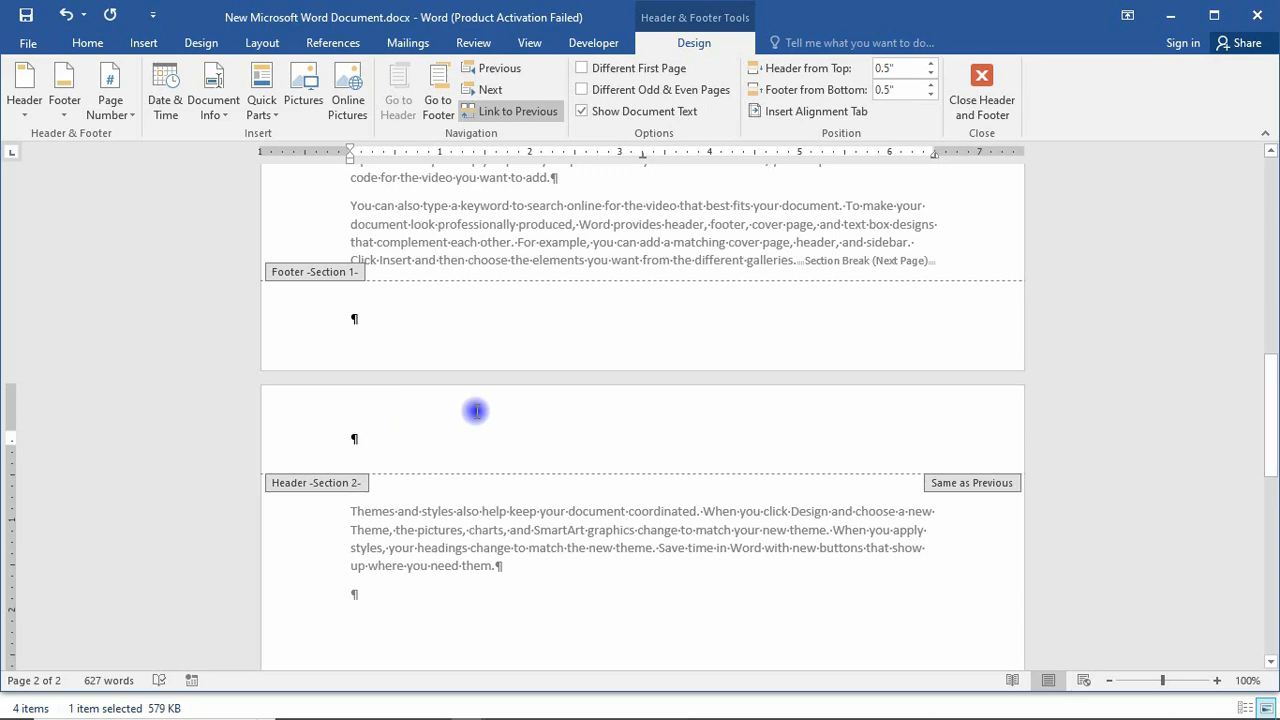
{"action": "scroll", "coordinate": [480, 410], "scroll_direction": "up", "scroll_amount": 15}
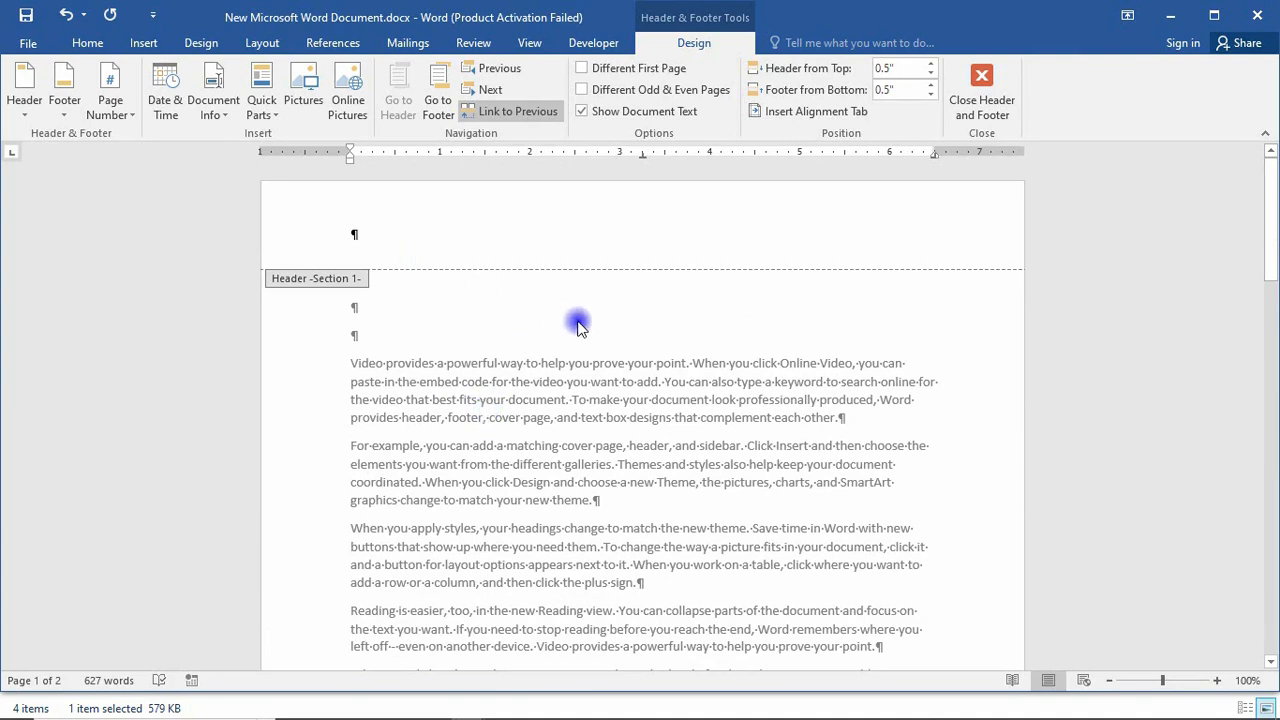
{"action": "scroll", "coordinate": [580, 328], "scroll_direction": "down", "scroll_amount": 13}
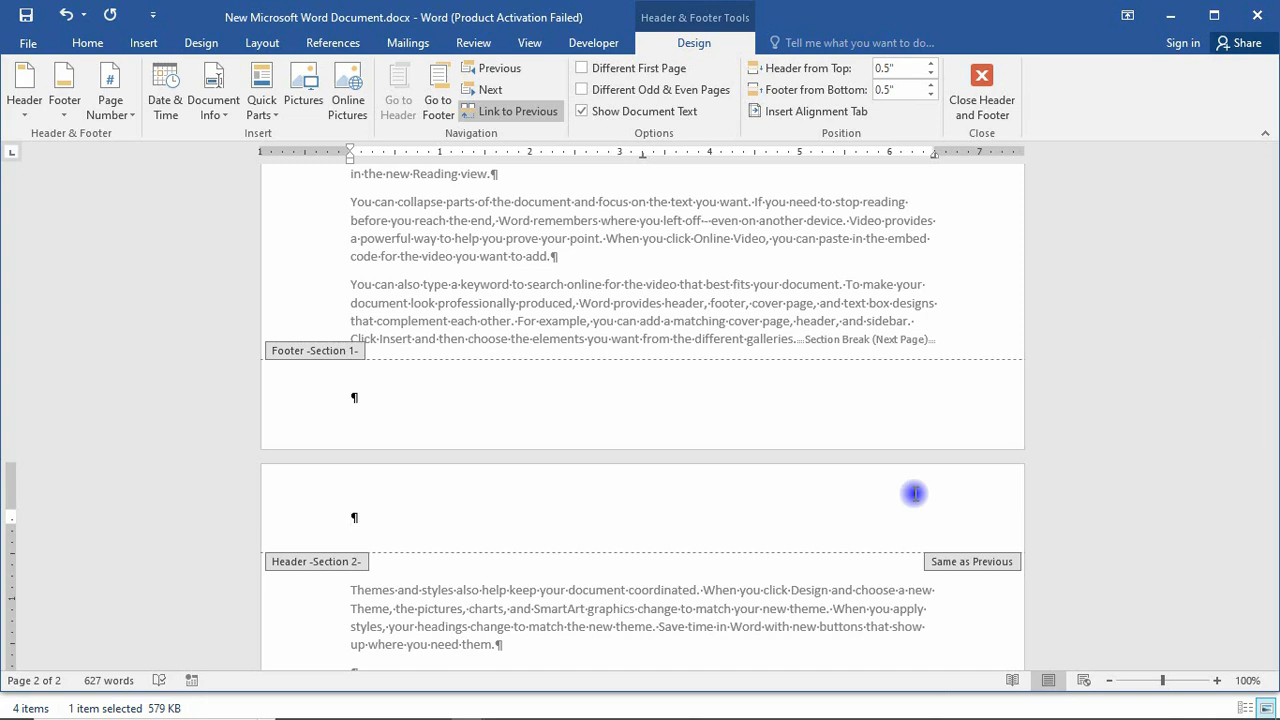
{"action": "key", "text": "ctrl+v"}
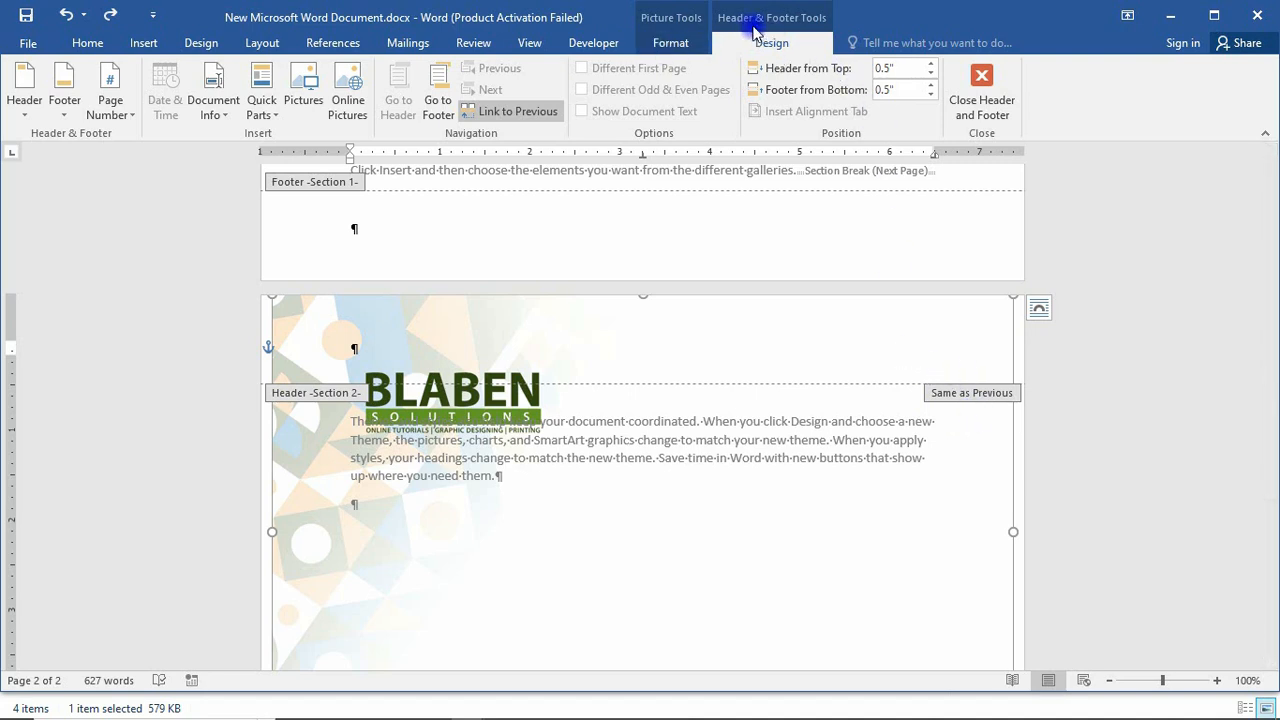
Step: Turn off Link to Previous for the Section 2 header
{"action": "left_click", "coordinate": [505, 110]}
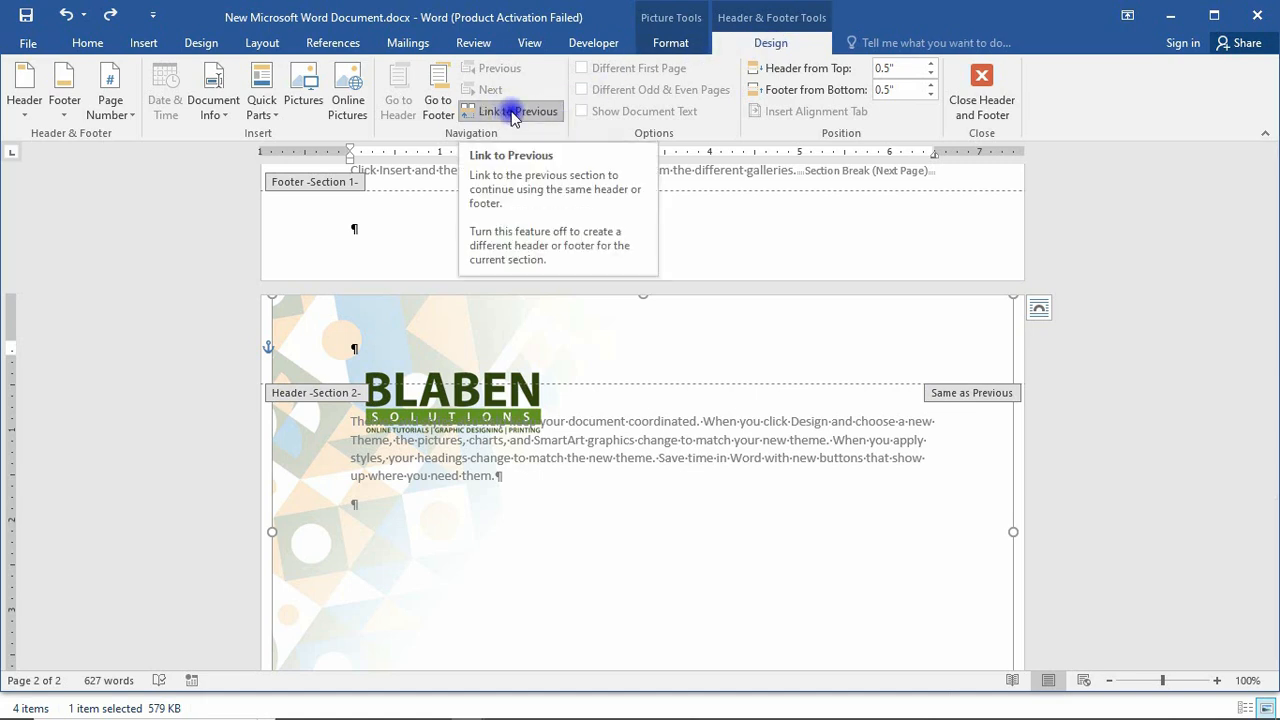
{"action": "left_click", "coordinate": [513, 113]}
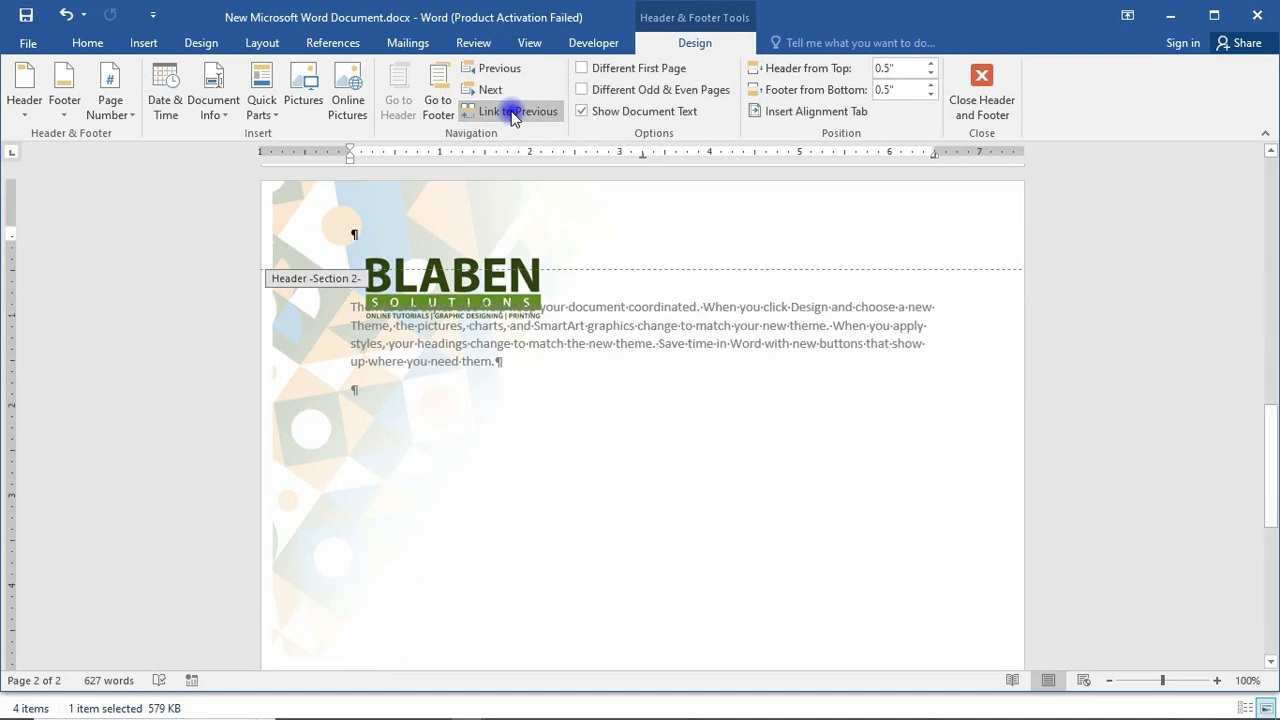
{"action": "scroll", "coordinate": [675, 243], "scroll_direction": "up", "scroll_amount": 3}
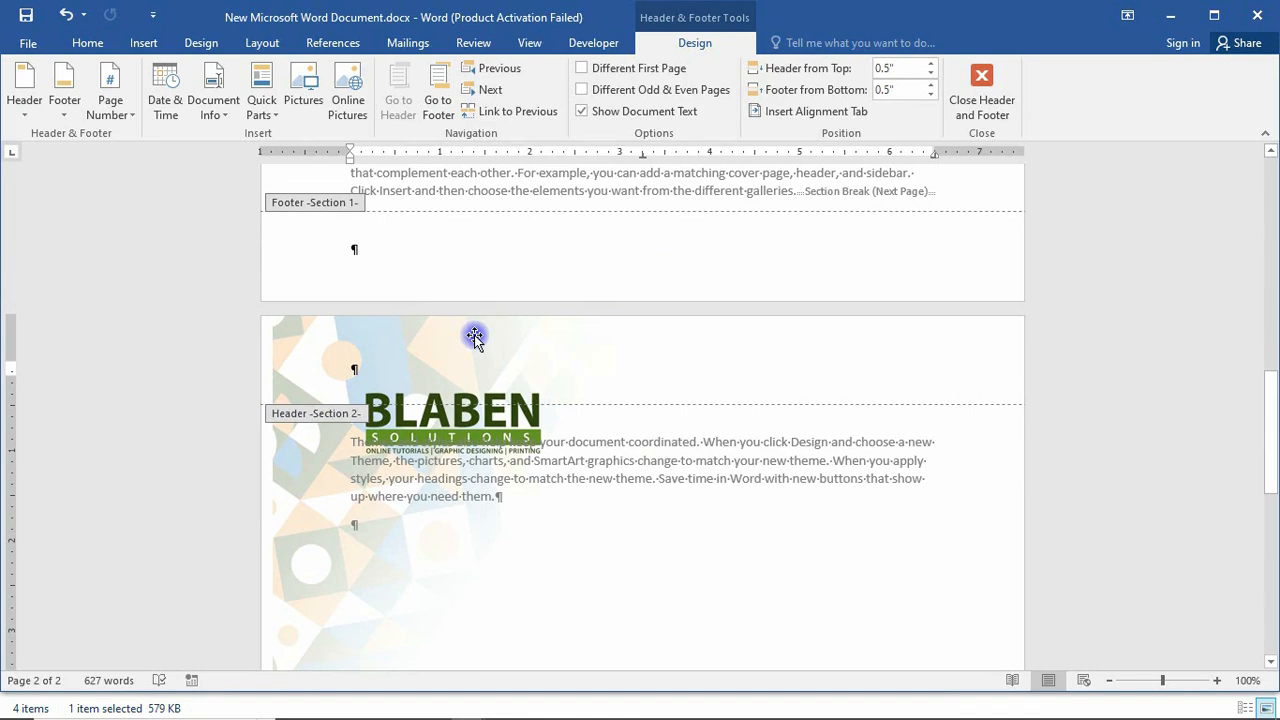
{"action": "scroll", "coordinate": [474, 337], "scroll_direction": "up", "scroll_amount": 3}
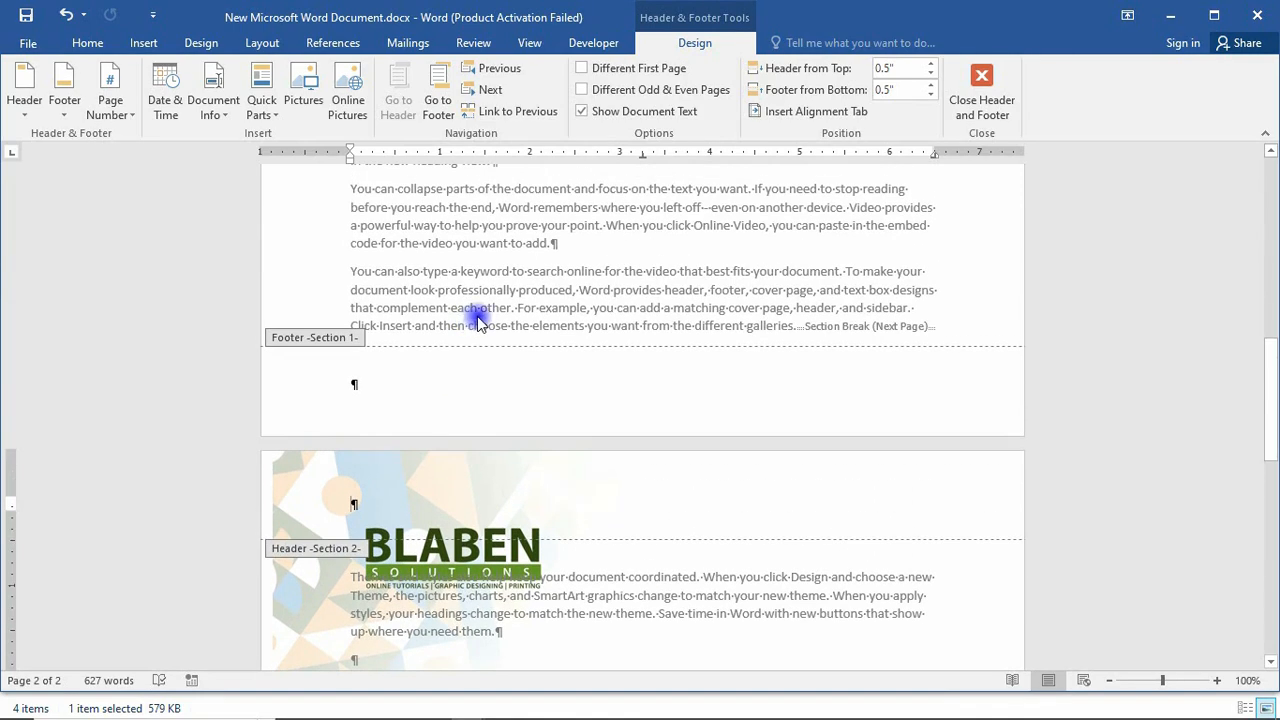
Step: Delete the letterhead picture from the Section 2 header and check the headers on both pages
{"action": "left_click", "coordinate": [428, 483]}
{"action": "key", "text": "Delete"}
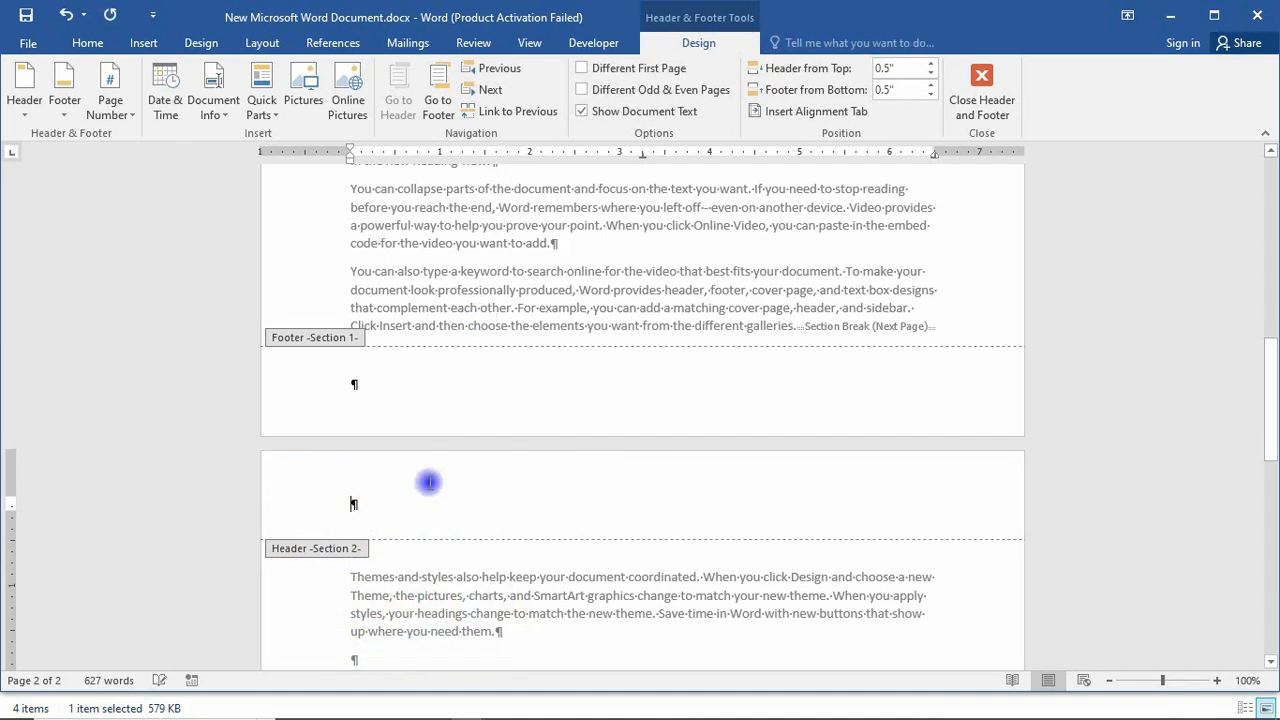
{"action": "scroll", "coordinate": [477, 457], "scroll_direction": "up", "scroll_amount": 15}
{"action": "scroll", "coordinate": [477, 459], "scroll_direction": "up", "scroll_amount": 2}
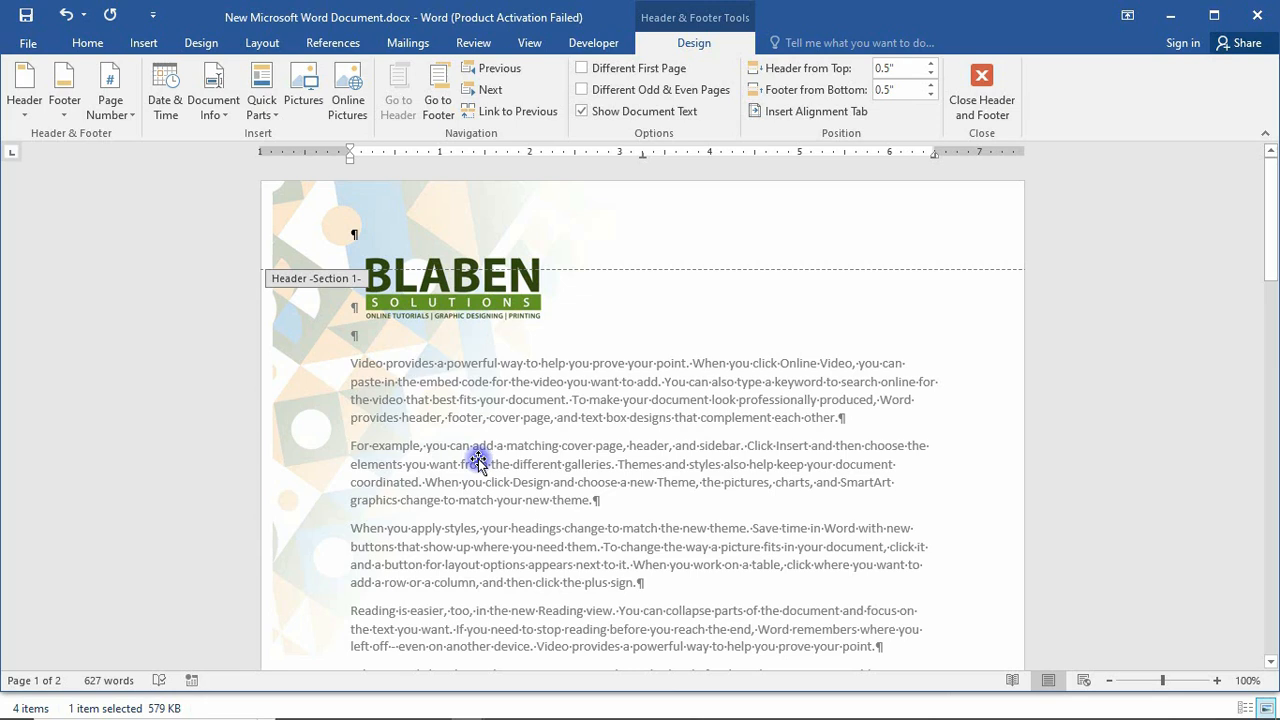
{"action": "scroll", "coordinate": [477, 459], "scroll_direction": "down", "scroll_amount": 6}
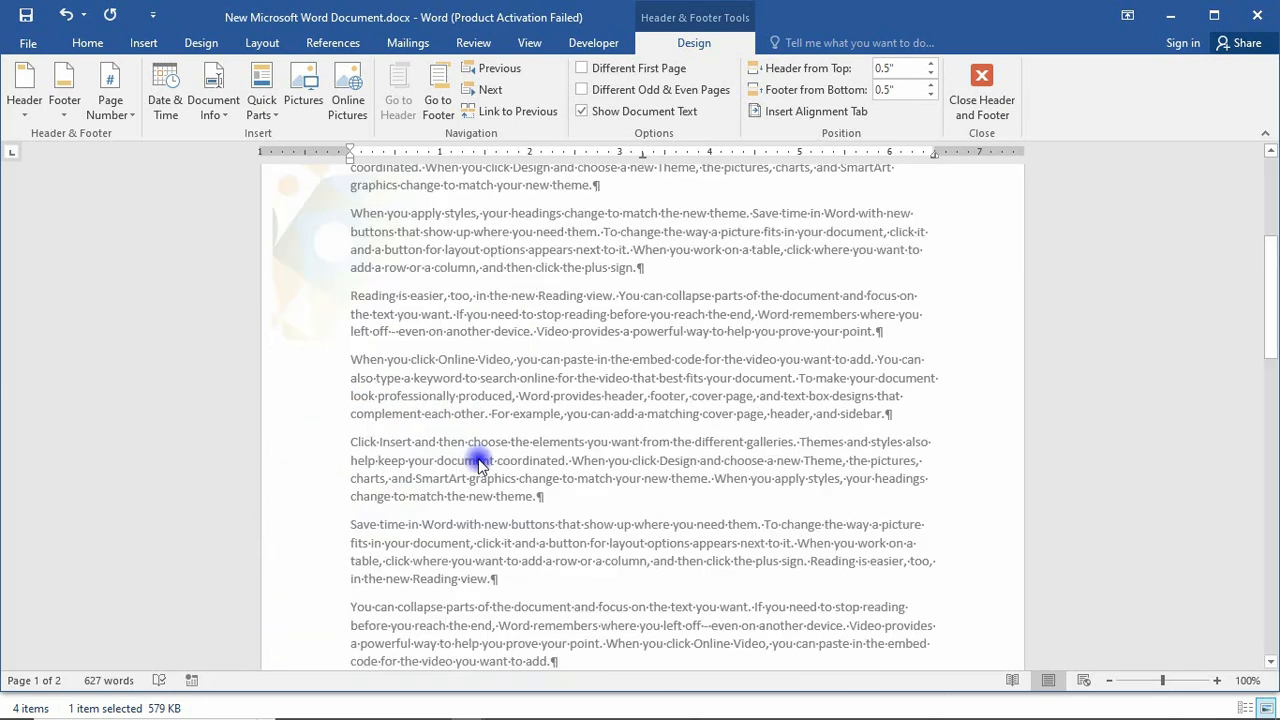
{"action": "scroll", "coordinate": [477, 462], "scroll_direction": "down", "scroll_amount": 12}
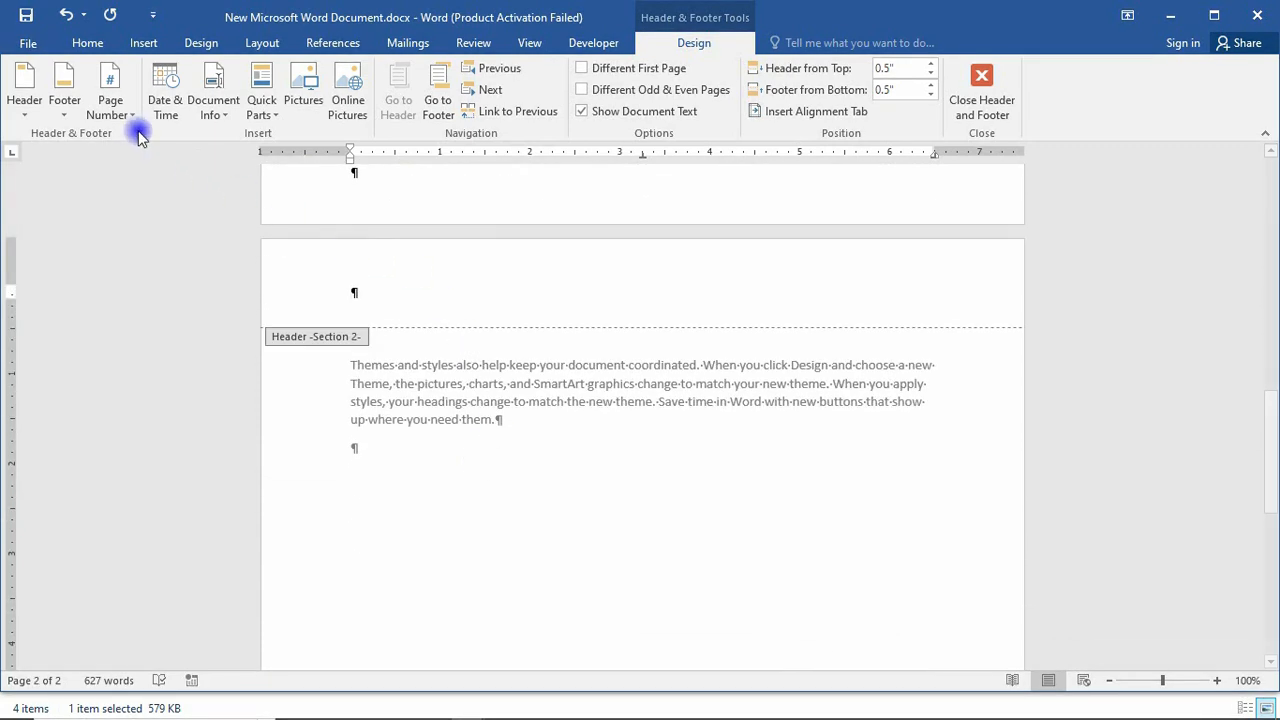
Step: Open the Section 2 footer for editing and insert the picture Blabensolutions Letterhead Footer.png
{"action": "left_click", "coordinate": [443, 301]}
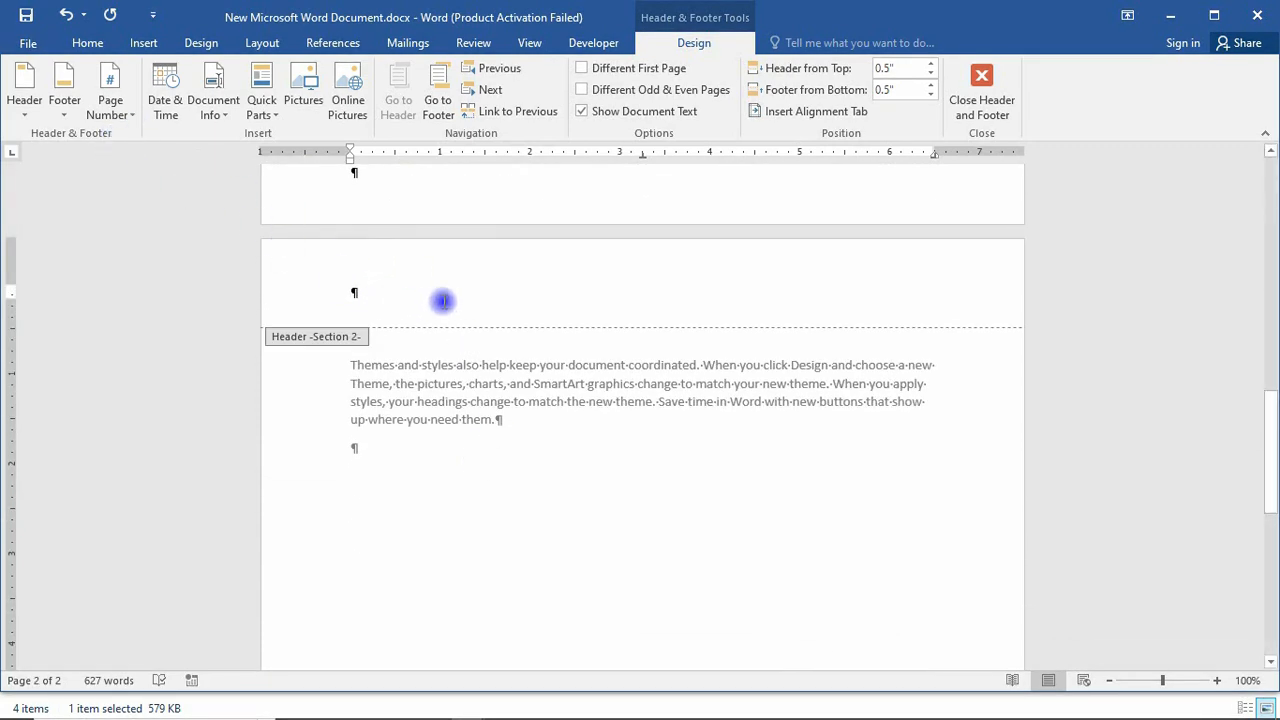
{"action": "left_click", "coordinate": [63, 103]}
{"action": "left_click", "coordinate": [104, 567]}
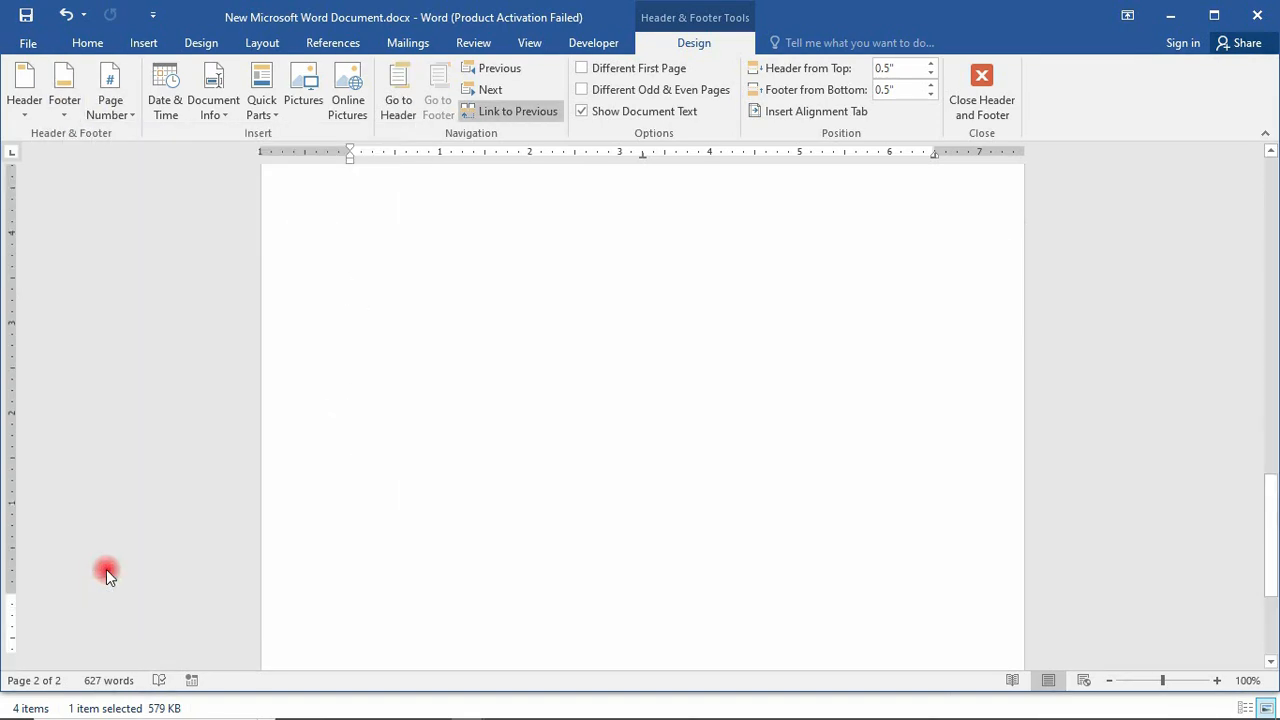
{"action": "left_click", "coordinate": [303, 105]}
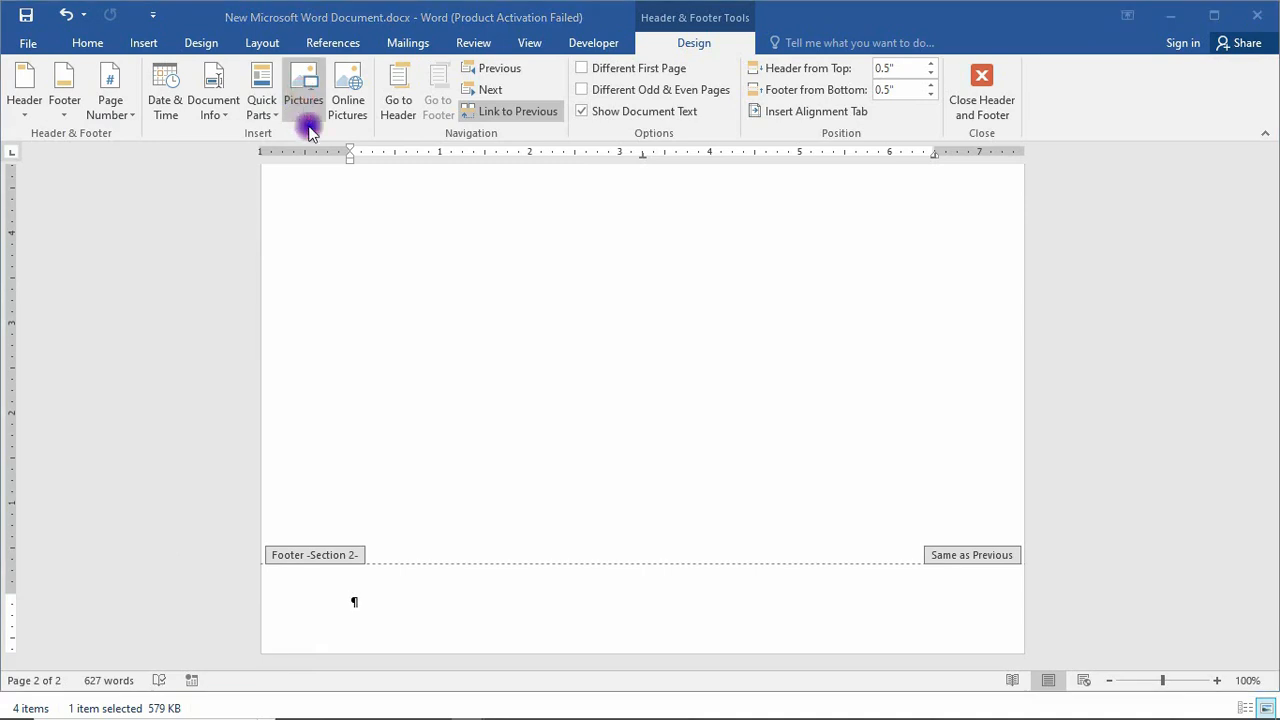
{"action": "left_click", "coordinate": [370, 295]}
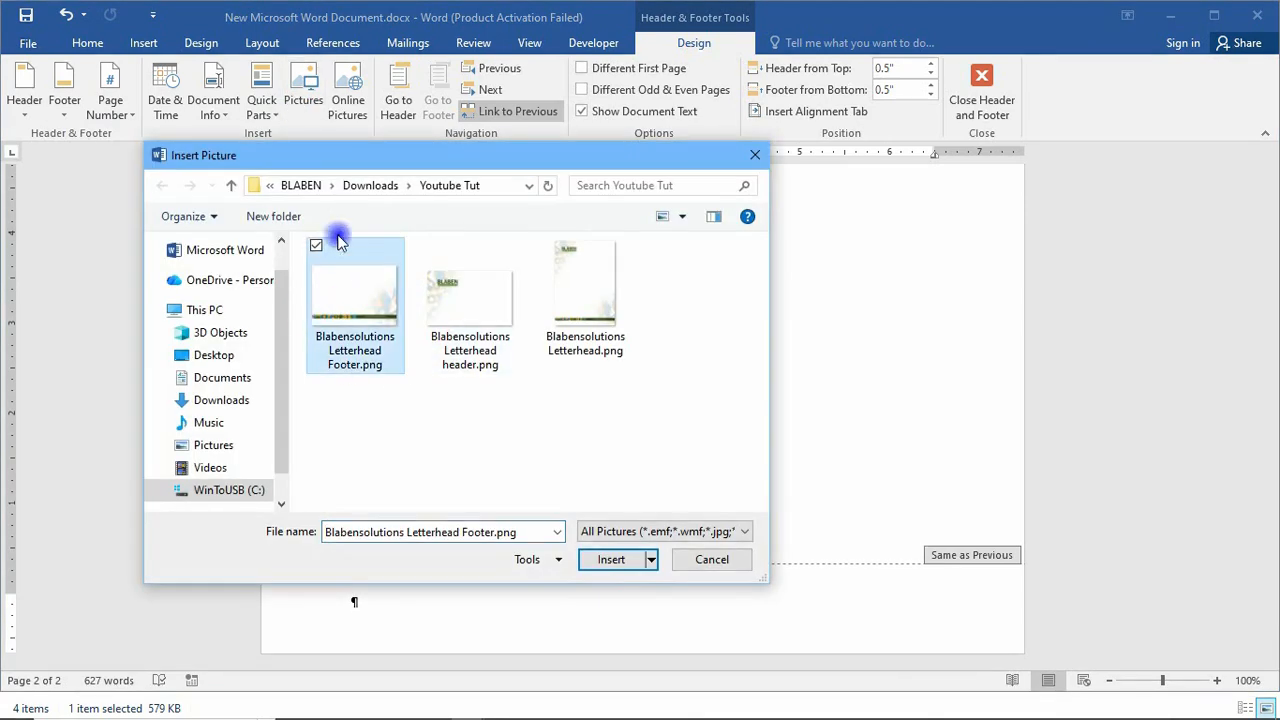
{"action": "left_click", "coordinate": [607, 560]}
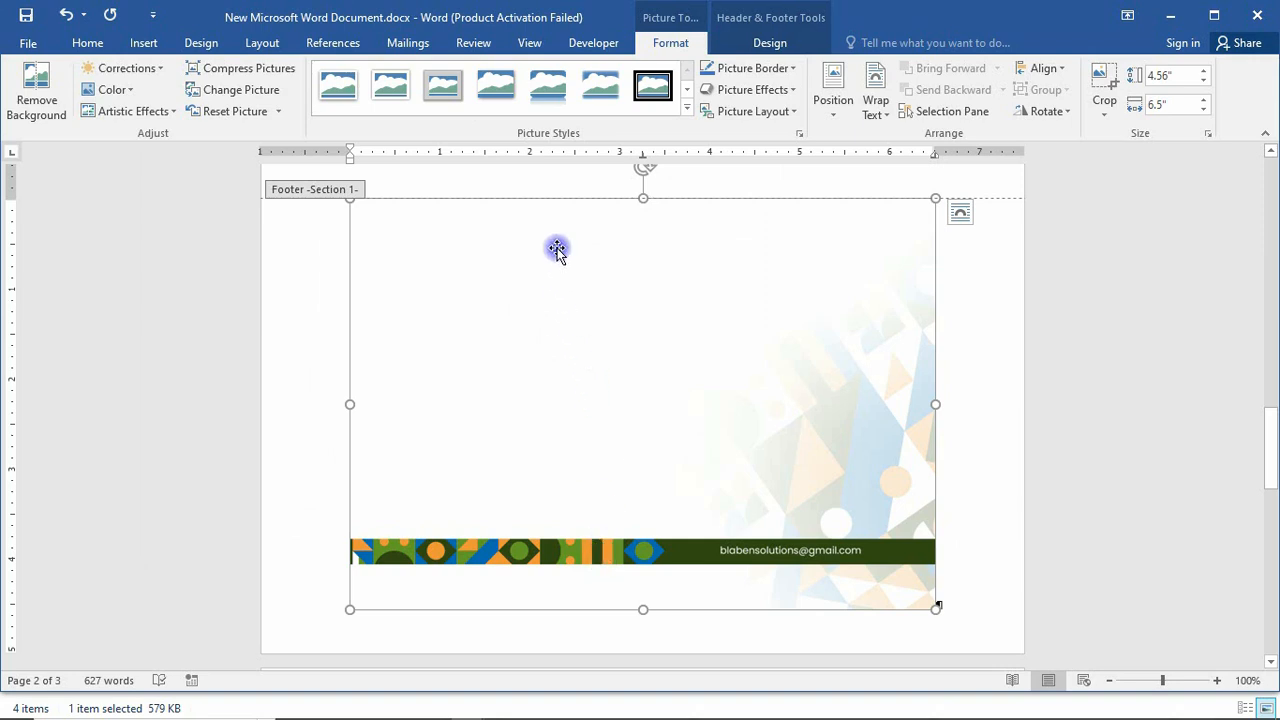
Step: Open the footer picture's layout settings and set its text wrapping to Behind text
{"action": "right_click", "coordinate": [557, 249]}
{"action": "left_click", "coordinate": [612, 566]}
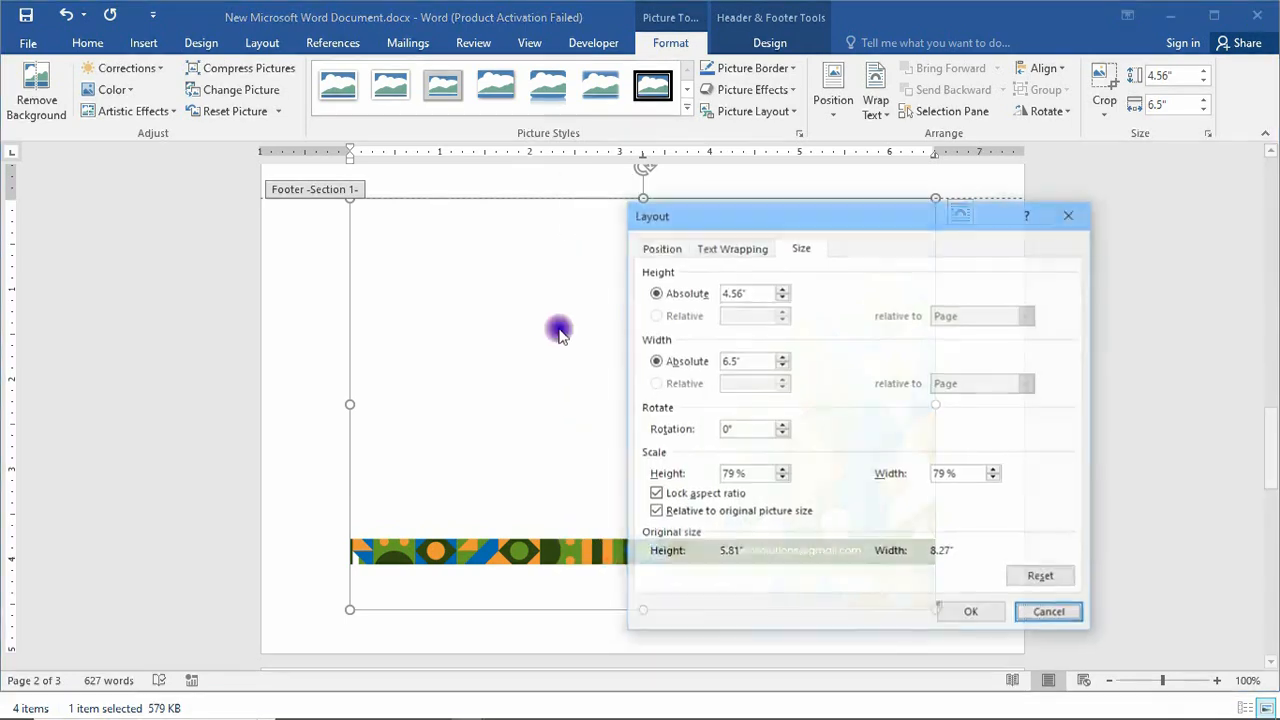
{"action": "left_click", "coordinate": [660, 247]}
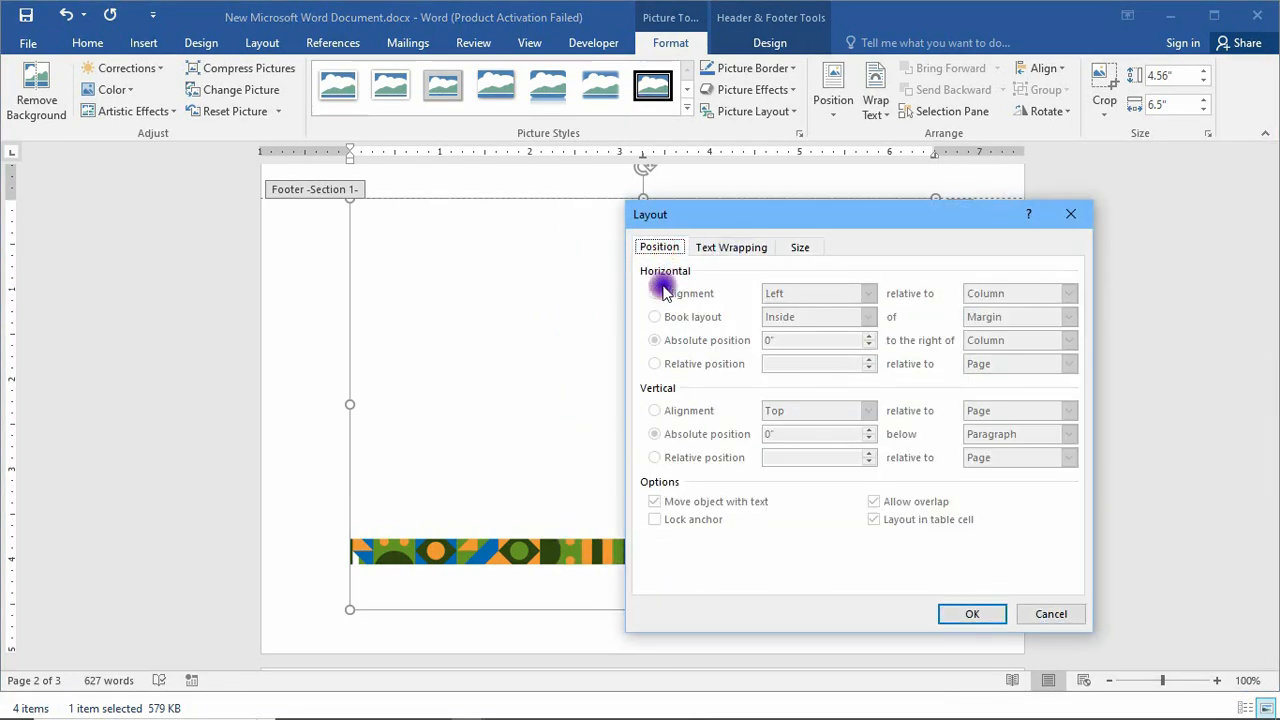
{"action": "left_click", "coordinate": [718, 247]}
{"action": "left_click", "coordinate": [690, 390]}
Step: Set the footer picture's horizontal alignment to Centered relative to Page
{"action": "left_click", "coordinate": [660, 247]}
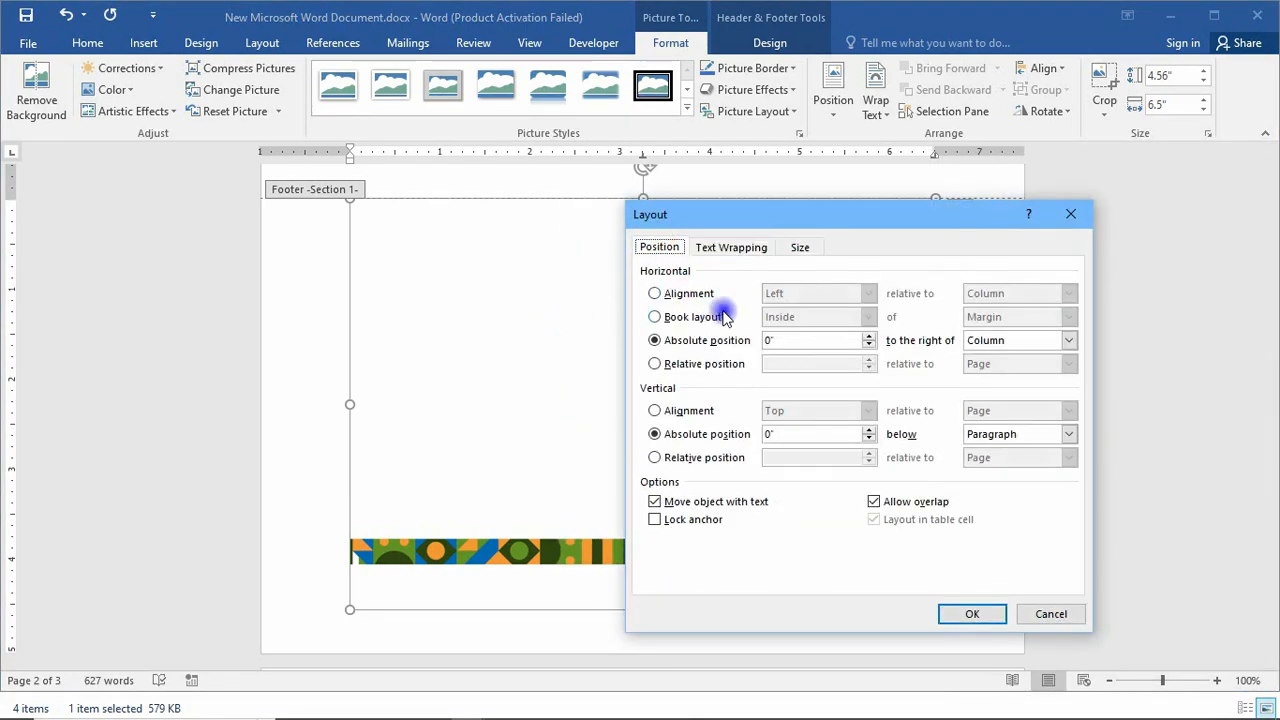
{"action": "left_click", "coordinate": [773, 295]}
{"action": "left_click", "coordinate": [655, 293]}
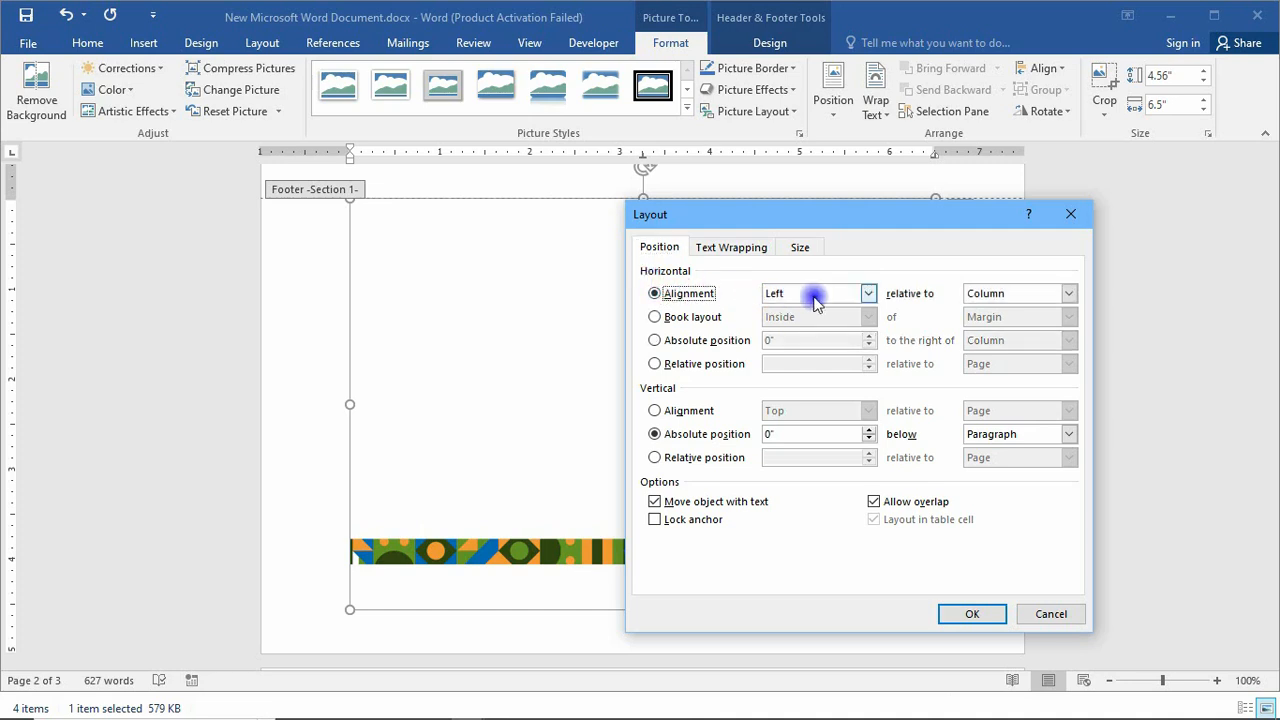
{"action": "left_click", "coordinate": [852, 296]}
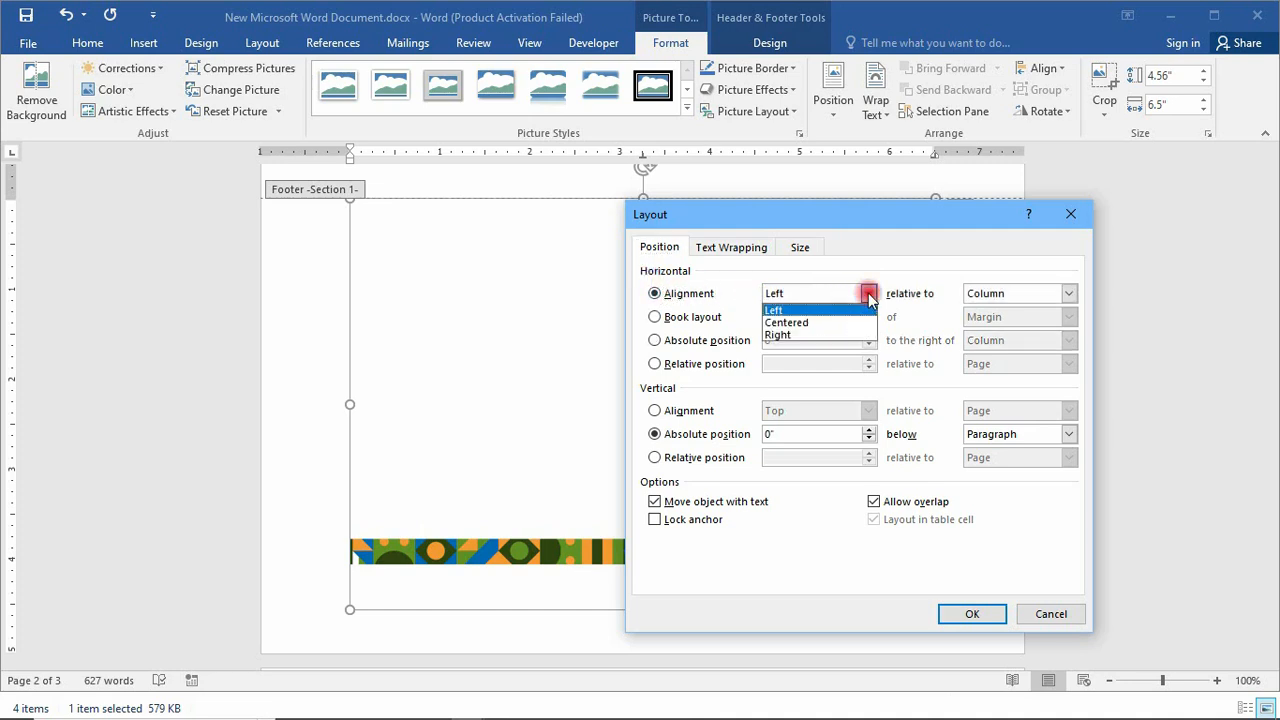
{"action": "left_click", "coordinate": [787, 323]}
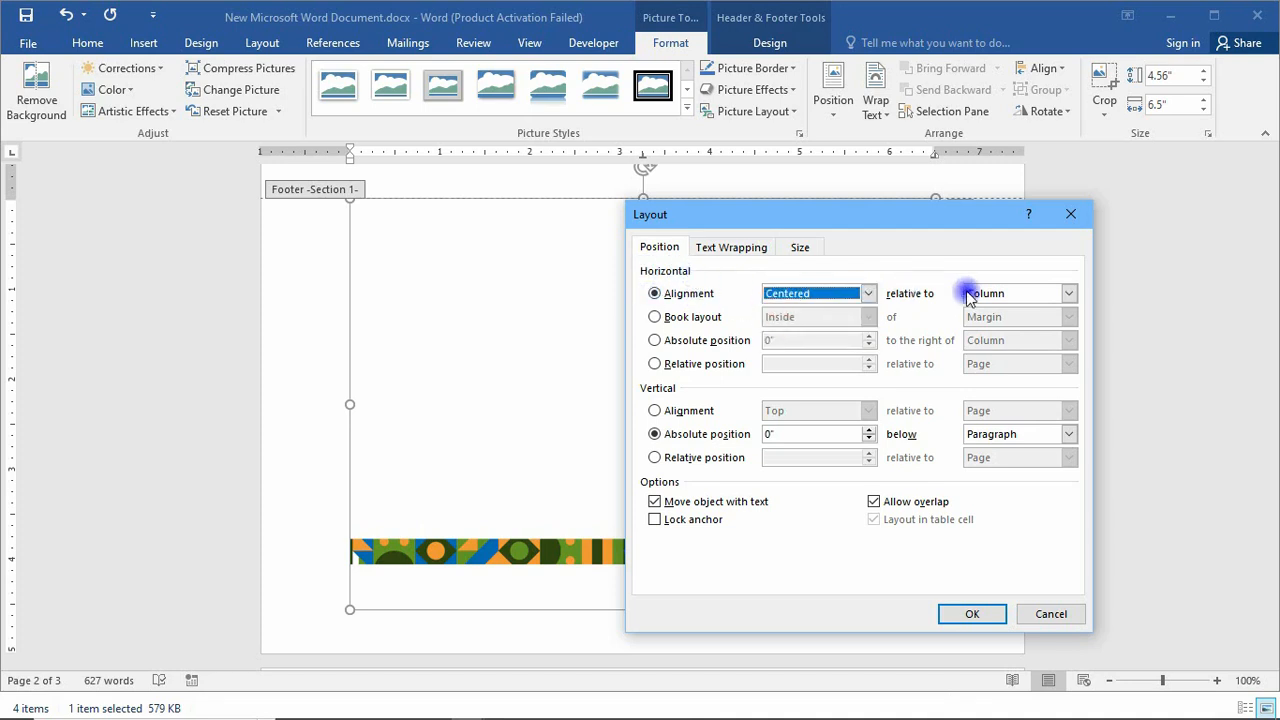
{"action": "left_click", "coordinate": [1062, 293]}
{"action": "left_click", "coordinate": [990, 335]}
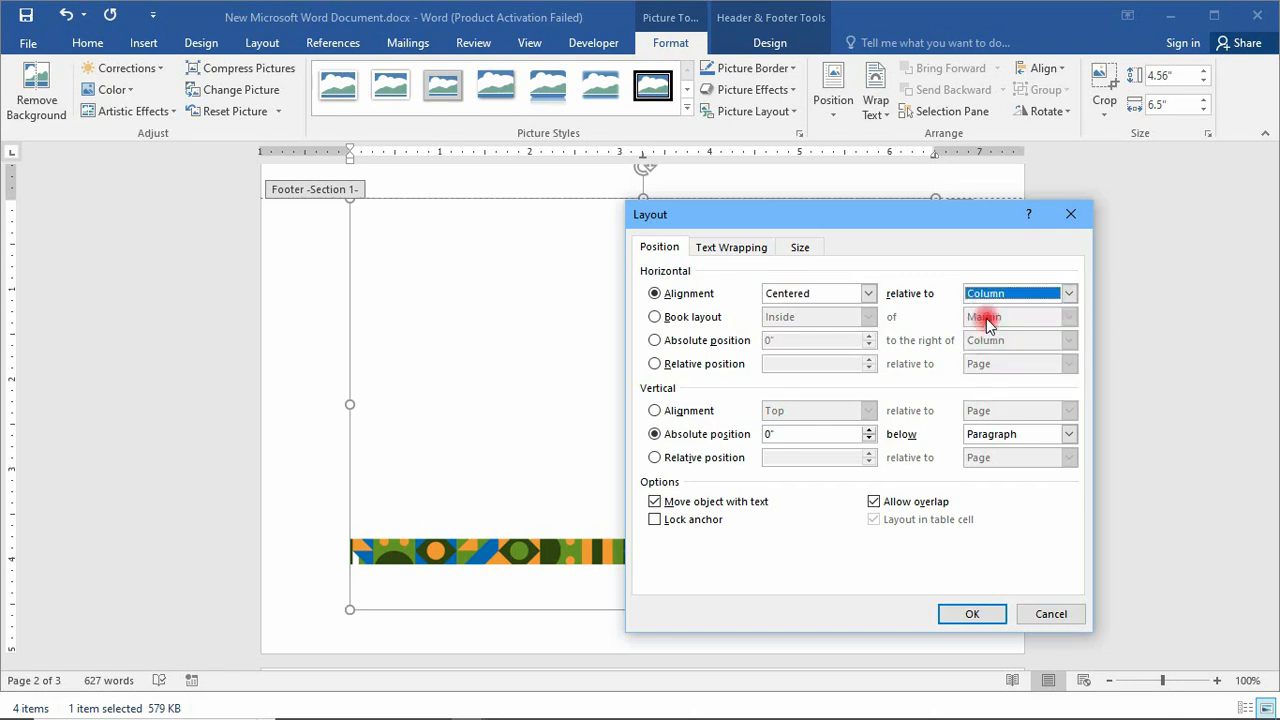
{"action": "left_click", "coordinate": [985, 293]}
{"action": "left_click", "coordinate": [980, 322]}
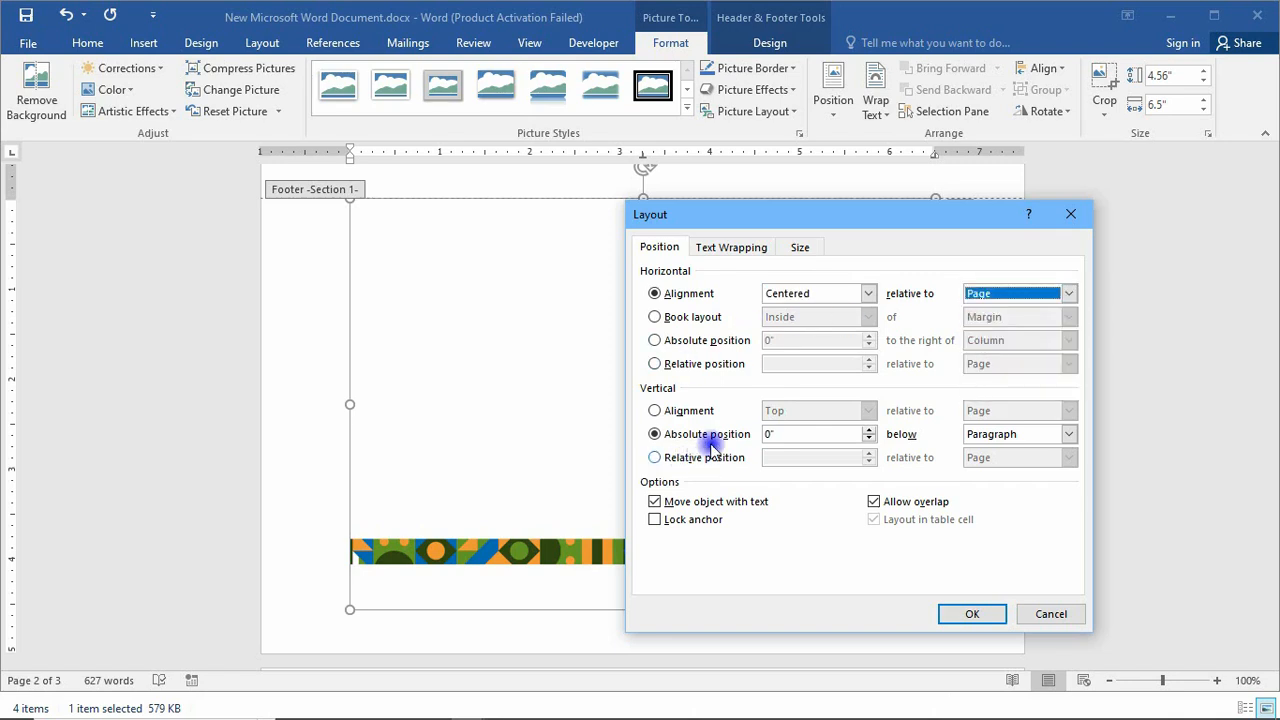
Step: Set the footer picture's vertical alignment to Bottom relative to Page
{"action": "left_click", "coordinate": [660, 410]}
{"action": "left_click", "coordinate": [866, 410]}
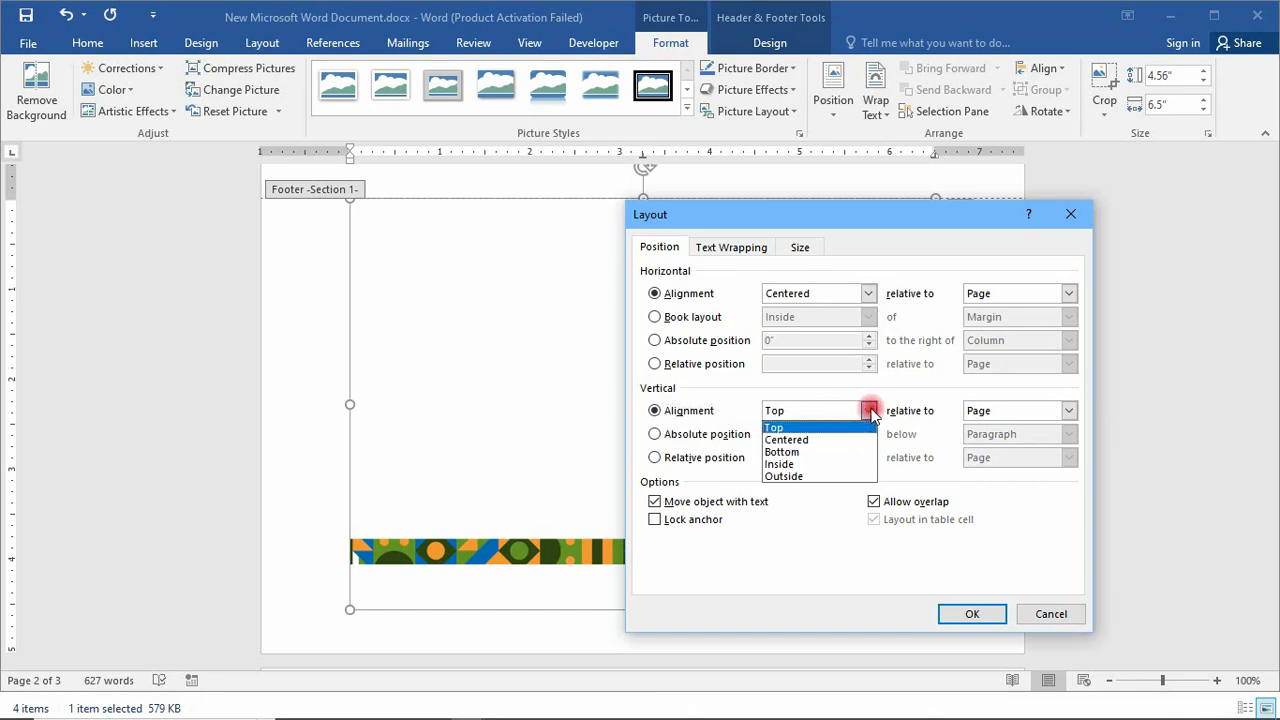
{"action": "left_click", "coordinate": [807, 448]}
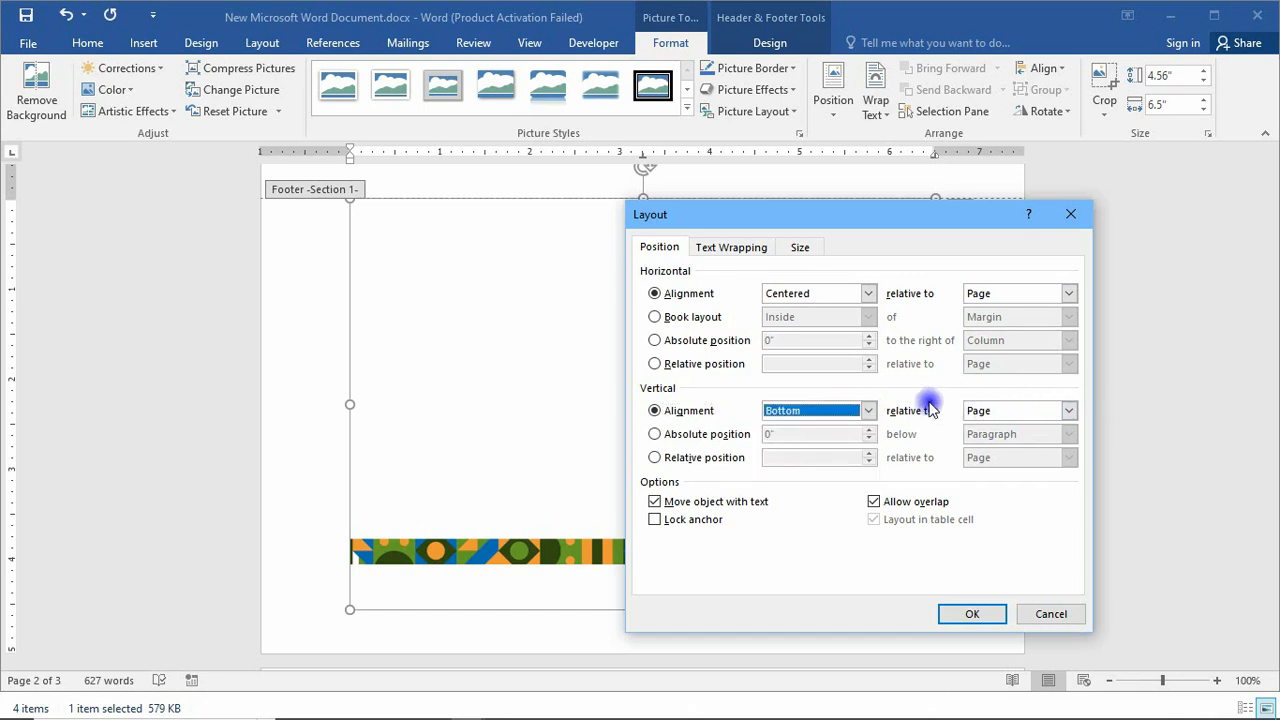
Step: Scale the footer picture to 100% in height and width and apply the layout settings
{"action": "left_click", "coordinate": [800, 248]}
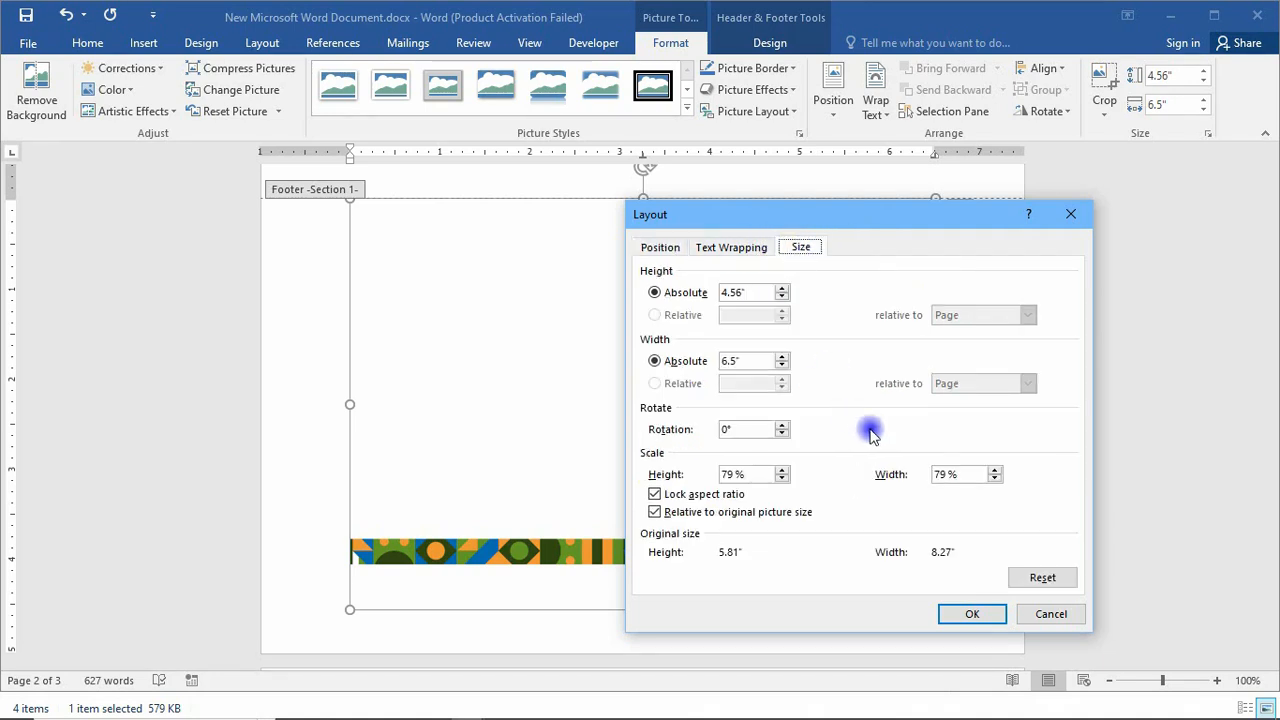
{"action": "left_click", "coordinate": [781, 471]}
{"action": "left_click", "coordinate": [781, 470]}
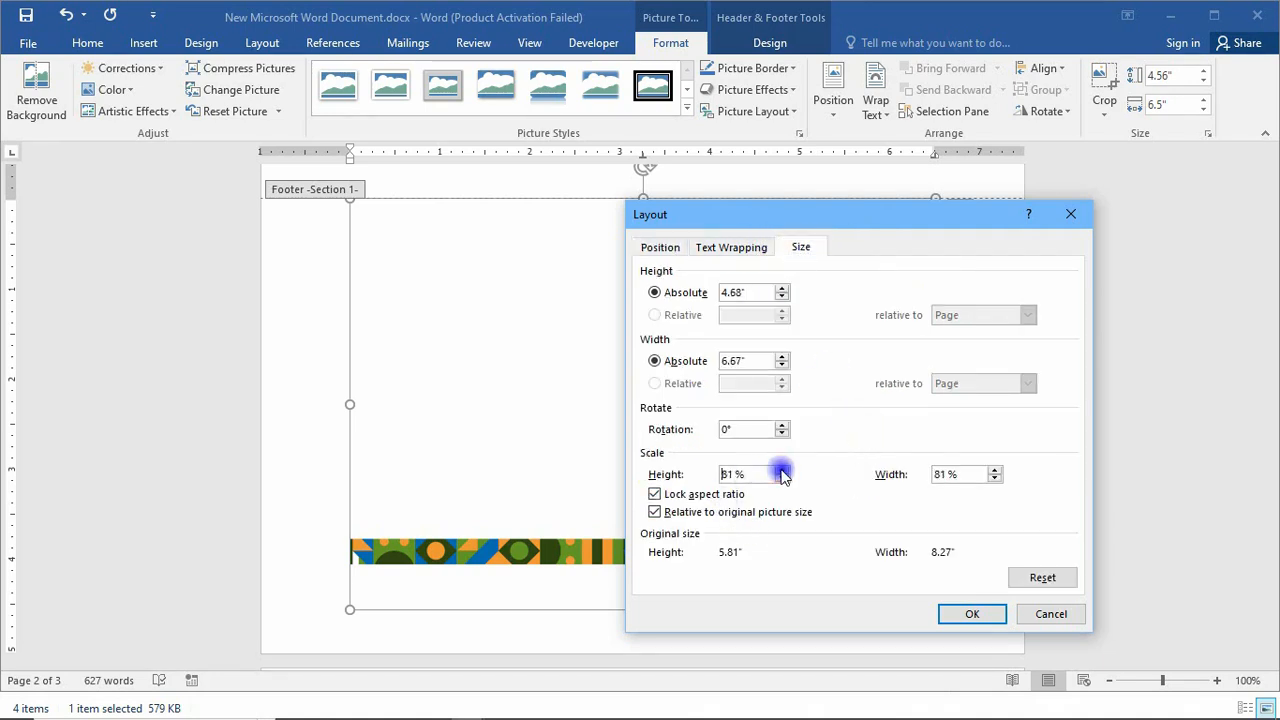
{"action": "left_click", "coordinate": [781, 470]}
{"action": "left_click", "coordinate": [781, 470]}
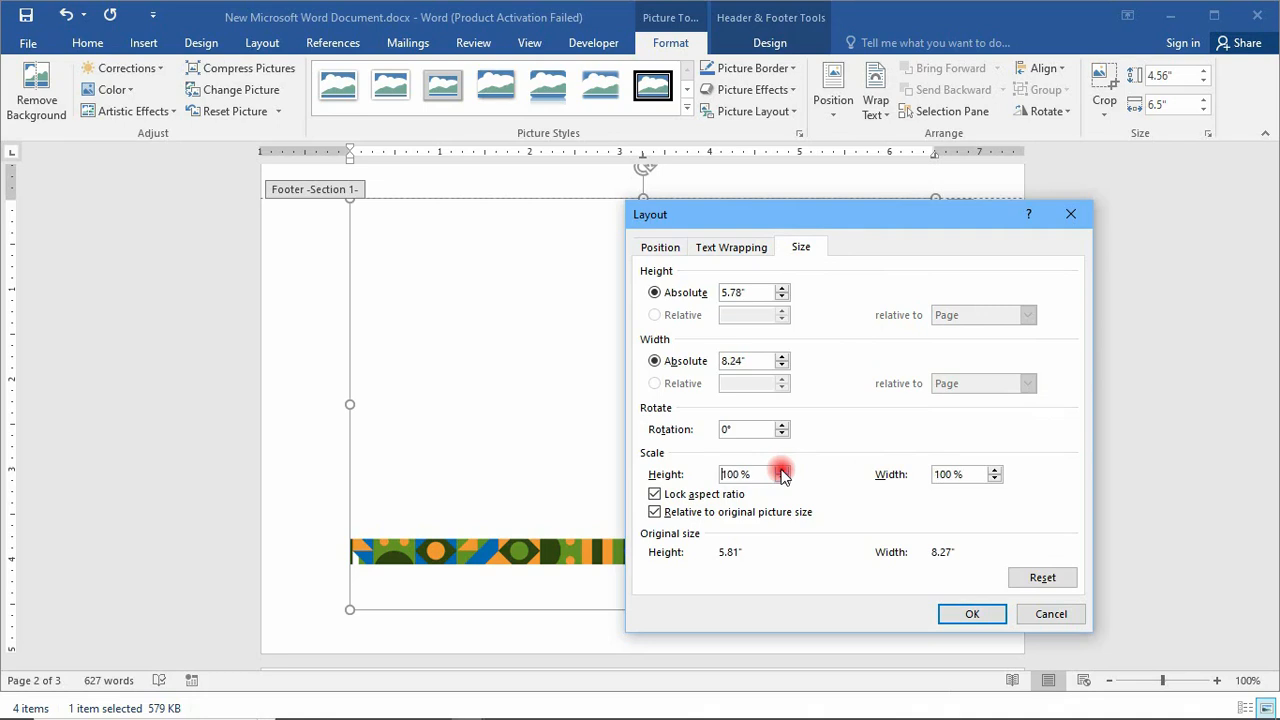
{"action": "left_click", "coordinate": [711, 247]}
{"action": "left_click", "coordinate": [660, 247]}
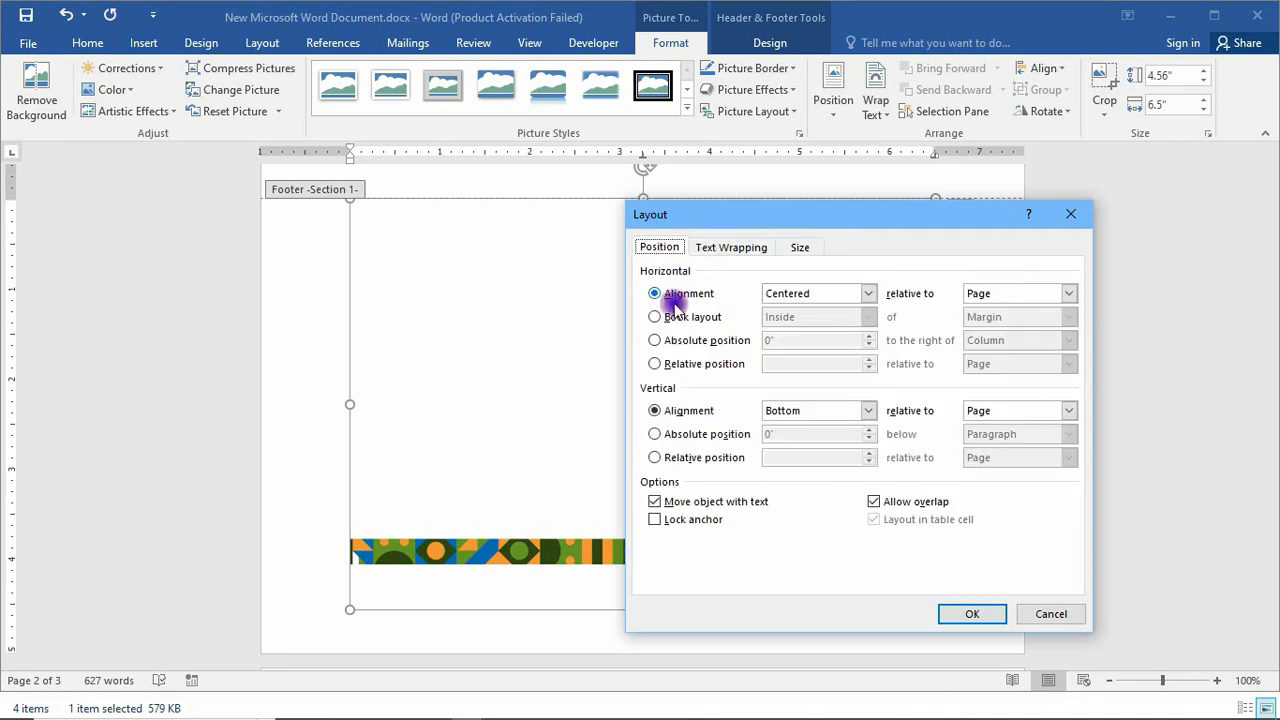
{"action": "left_click", "coordinate": [972, 614]}
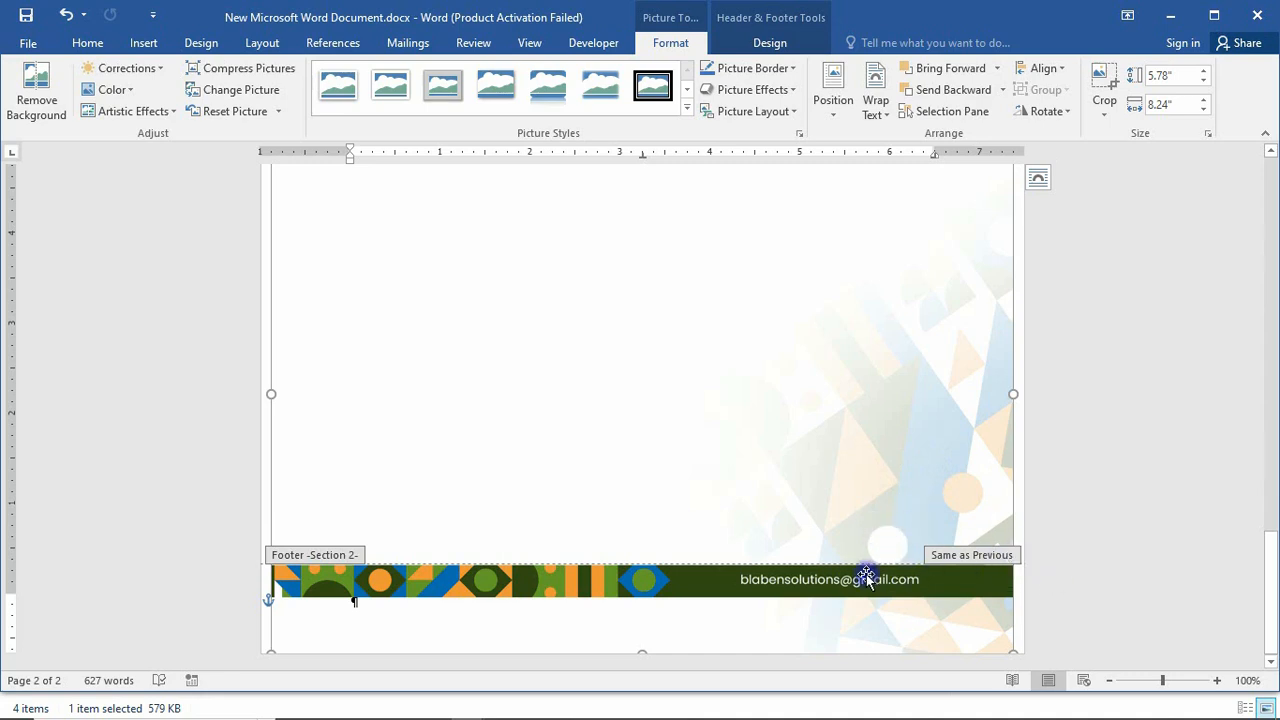
Step: Check the footer picture on both pages and turn off Link to Previous for the Section 2 footer
{"action": "scroll", "coordinate": [866, 577], "scroll_direction": "up", "scroll_amount": 15}
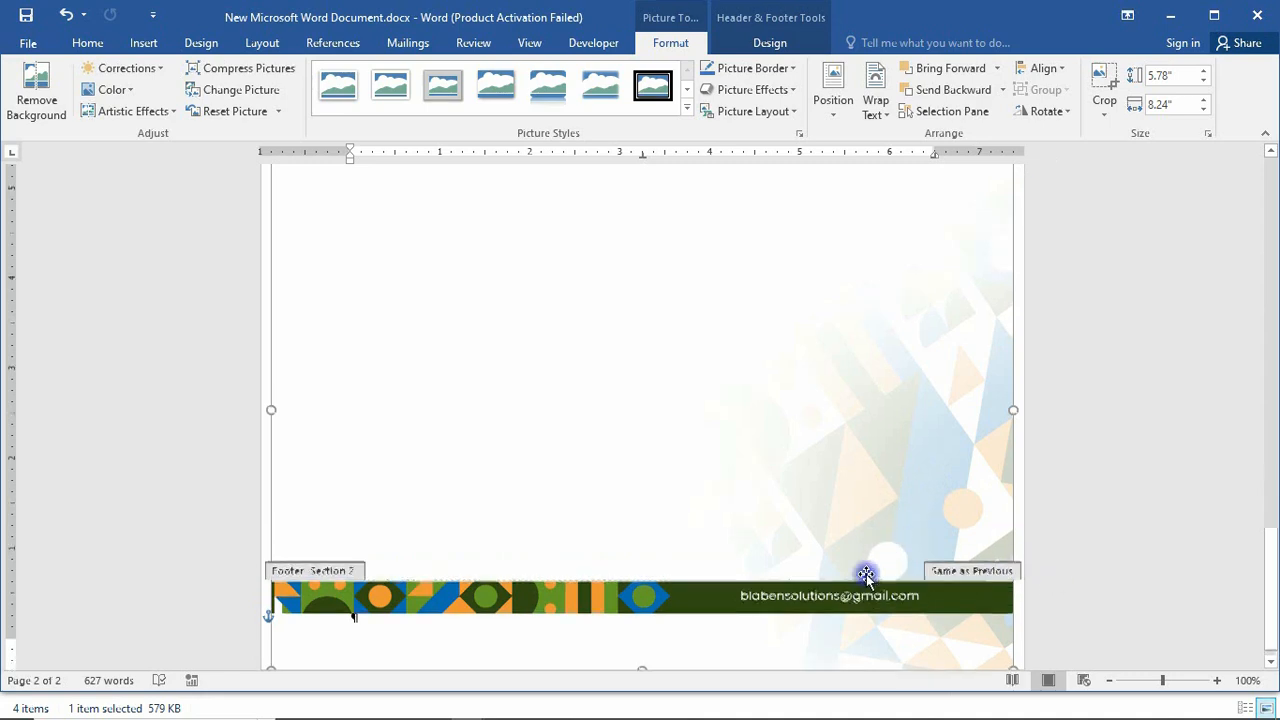
{"action": "scroll", "coordinate": [866, 577], "scroll_direction": "up", "scroll_amount": 2}
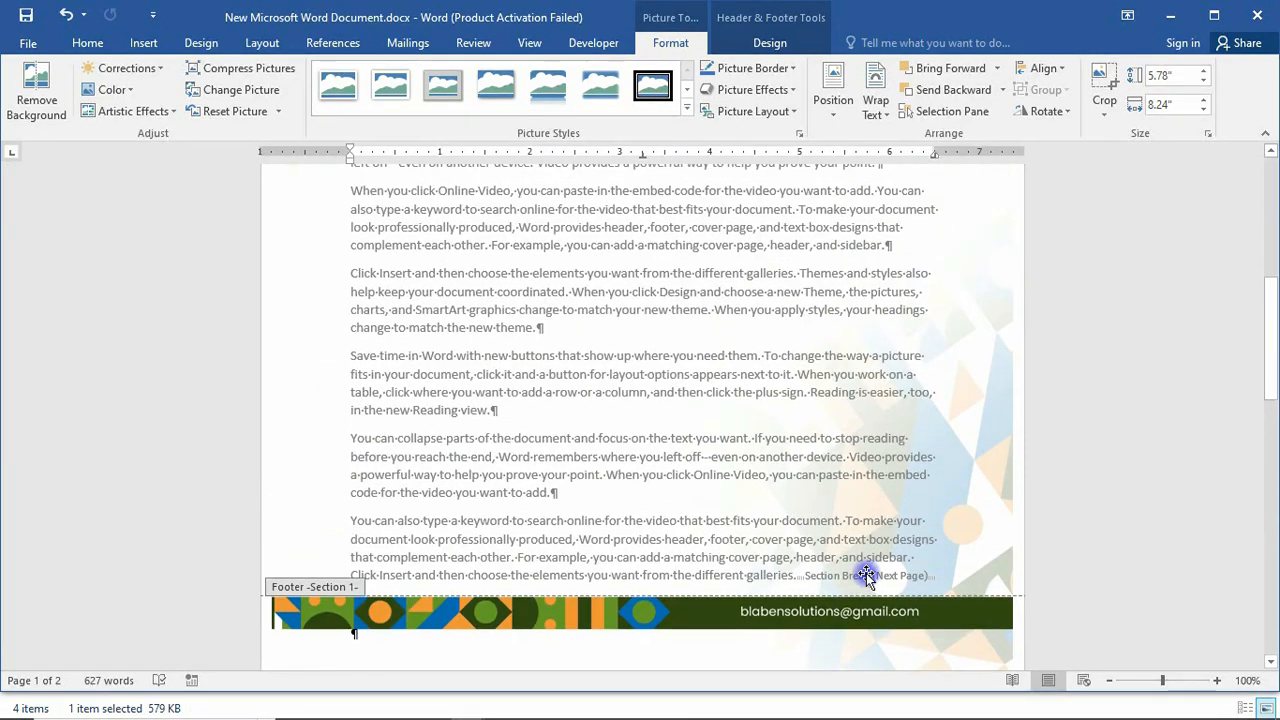
{"action": "scroll", "coordinate": [866, 577], "scroll_direction": "down", "scroll_amount": 4}
{"action": "scroll", "coordinate": [863, 571], "scroll_direction": "up", "scroll_amount": 1}
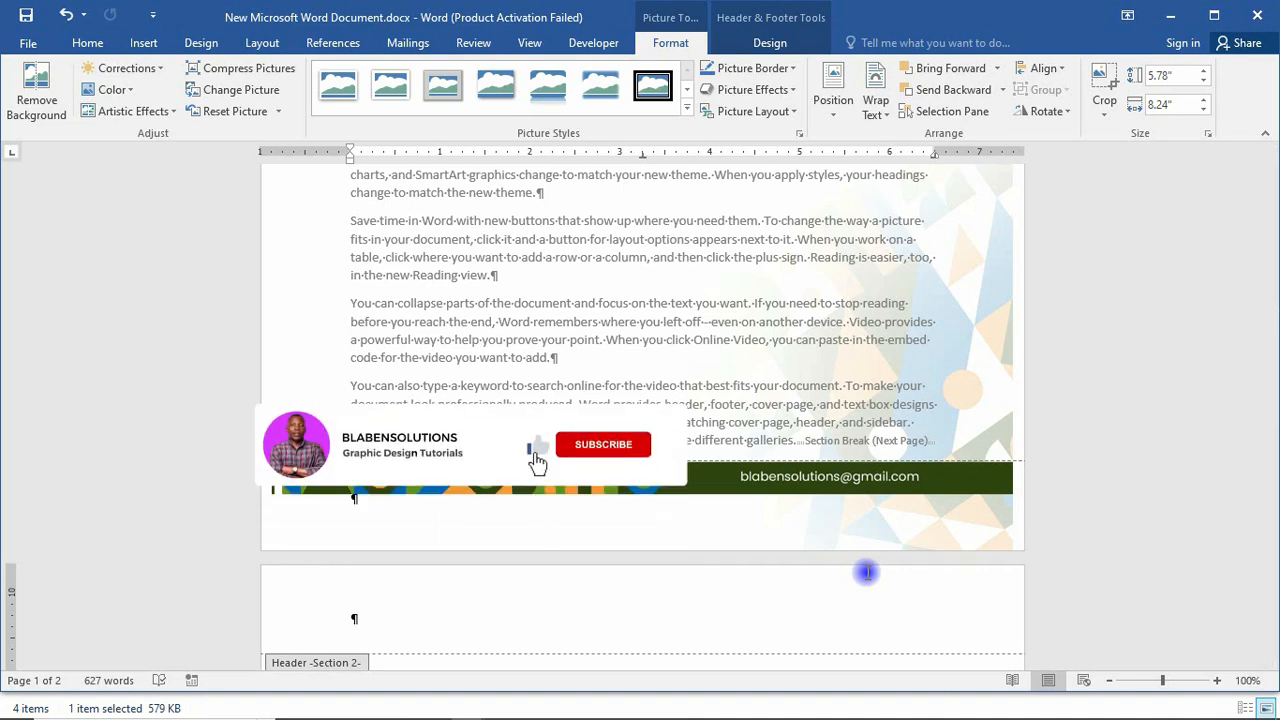
{"action": "scroll", "coordinate": [865, 340], "scroll_direction": "down", "scroll_amount": 3}
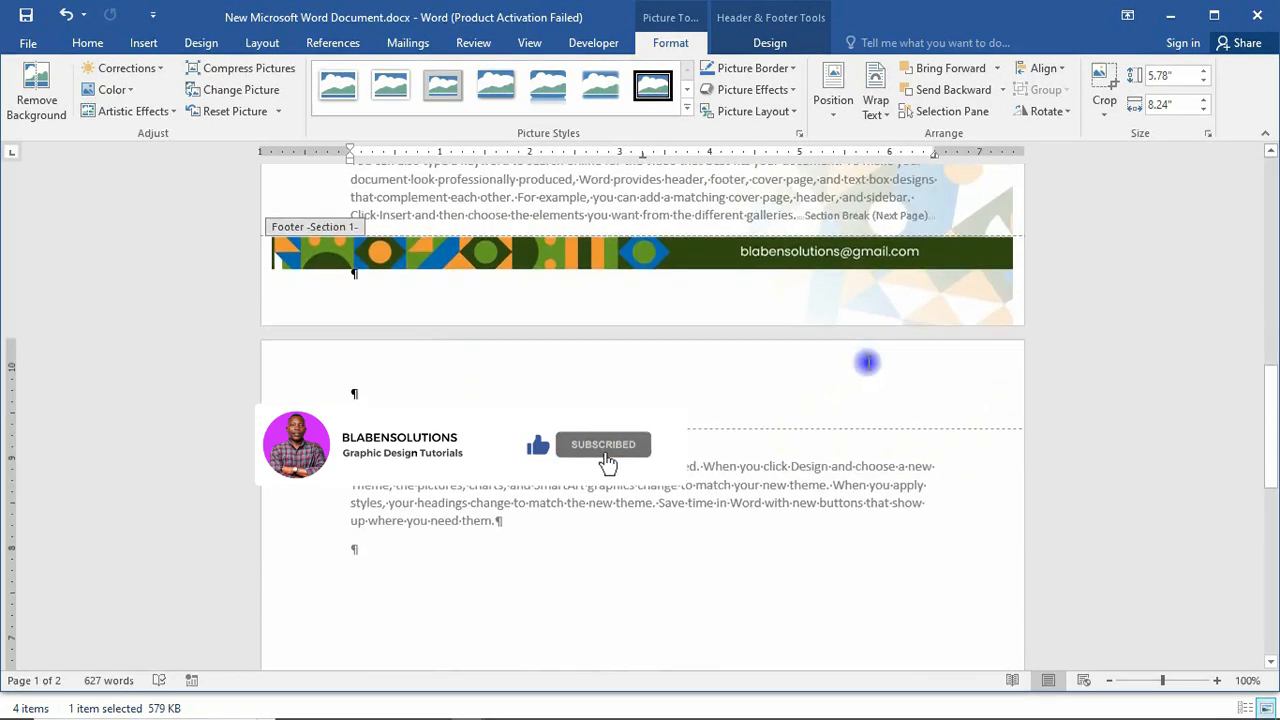
{"action": "scroll", "coordinate": [867, 362], "scroll_direction": "down", "scroll_amount": 6}
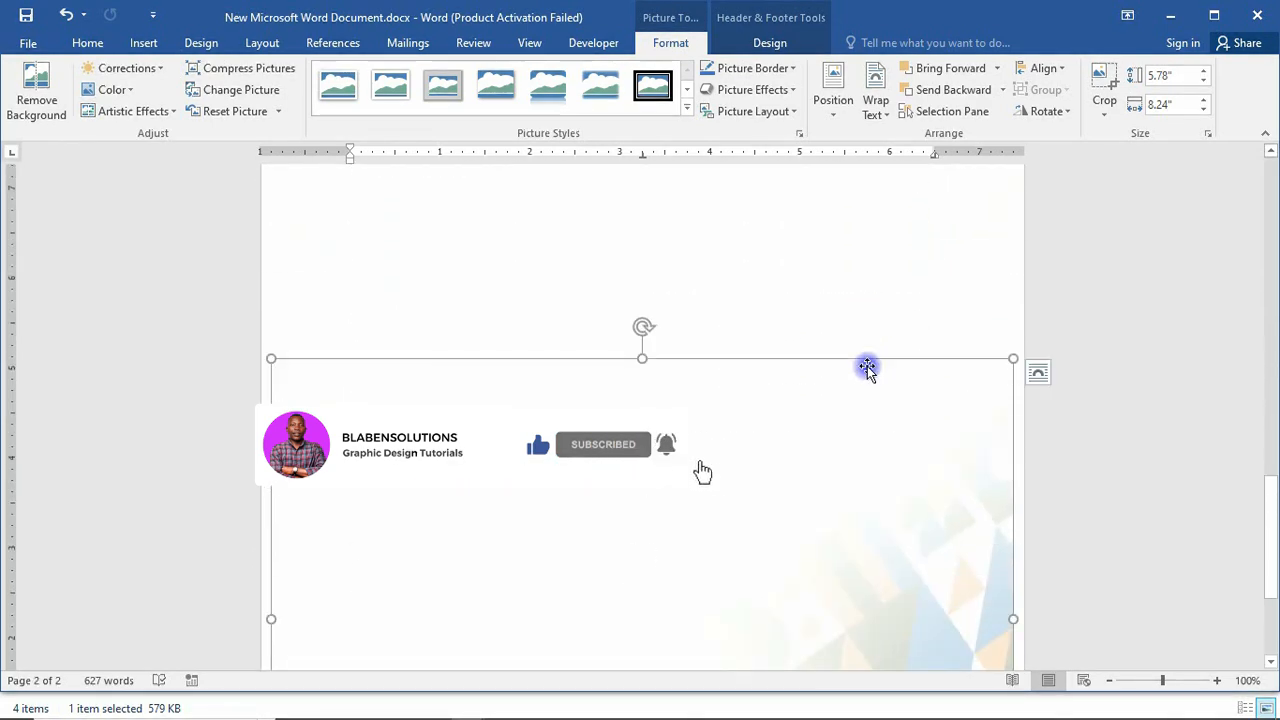
{"action": "left_click", "coordinate": [760, 43]}
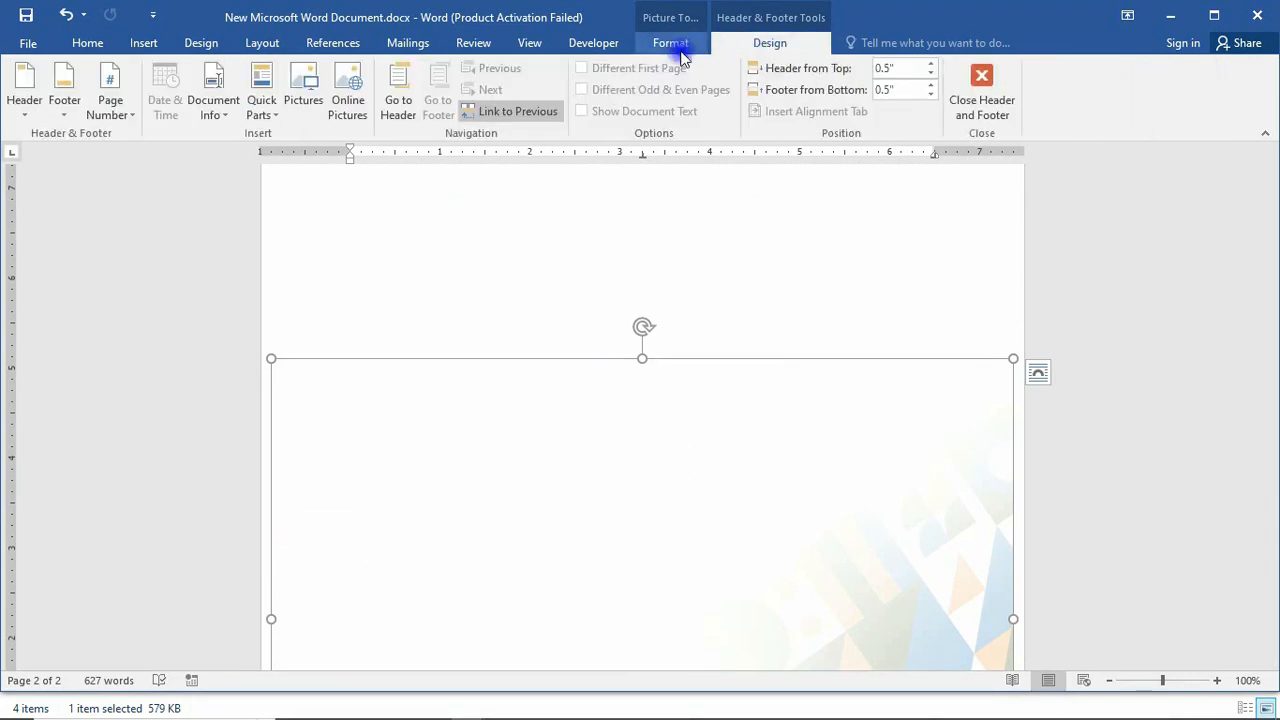
{"action": "left_click", "coordinate": [521, 112]}
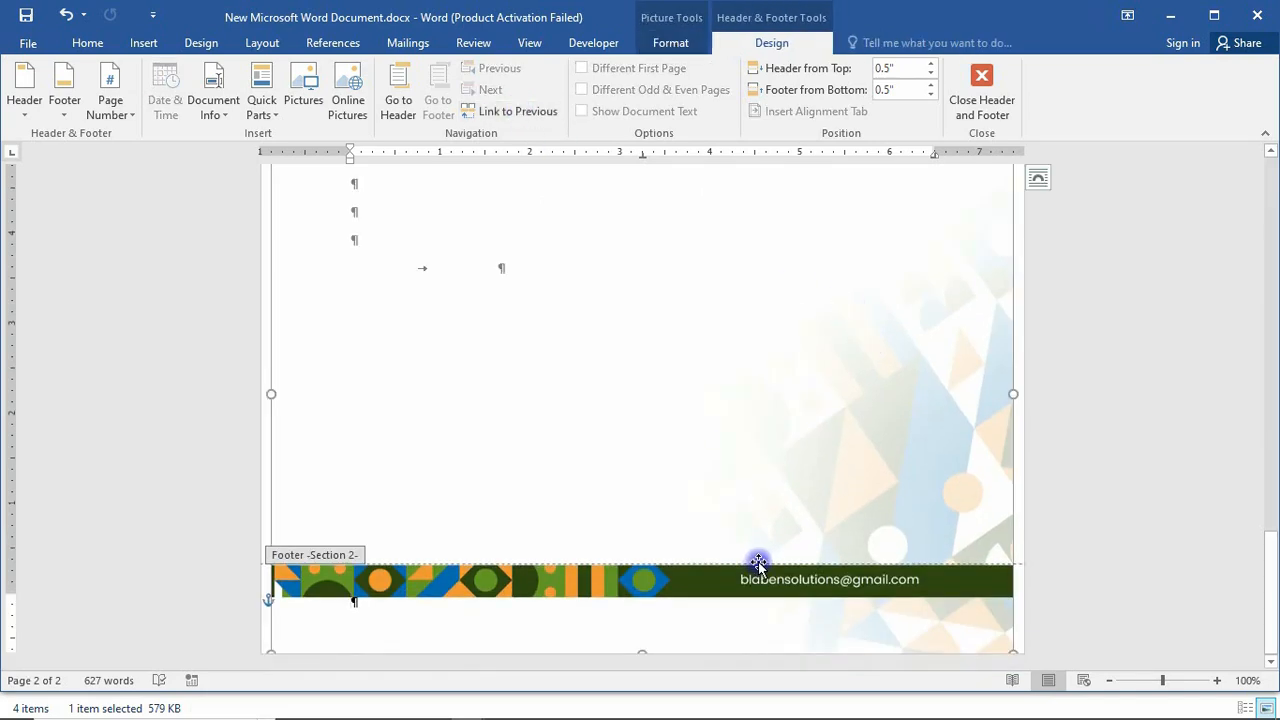
Step: Delete the footer picture from the Section 1 footer and check the Section 2 footer
{"action": "scroll", "coordinate": [760, 563], "scroll_direction": "up", "scroll_amount": 15}
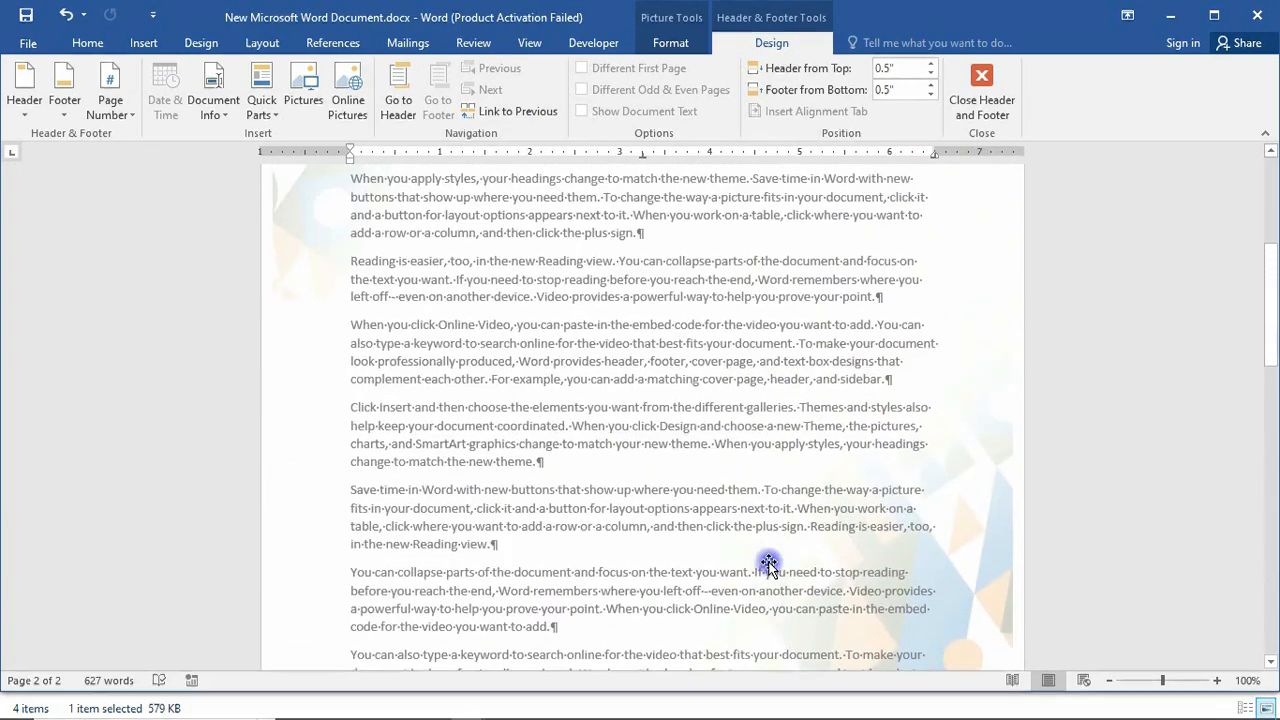
{"action": "left_click", "coordinate": [774, 490]}
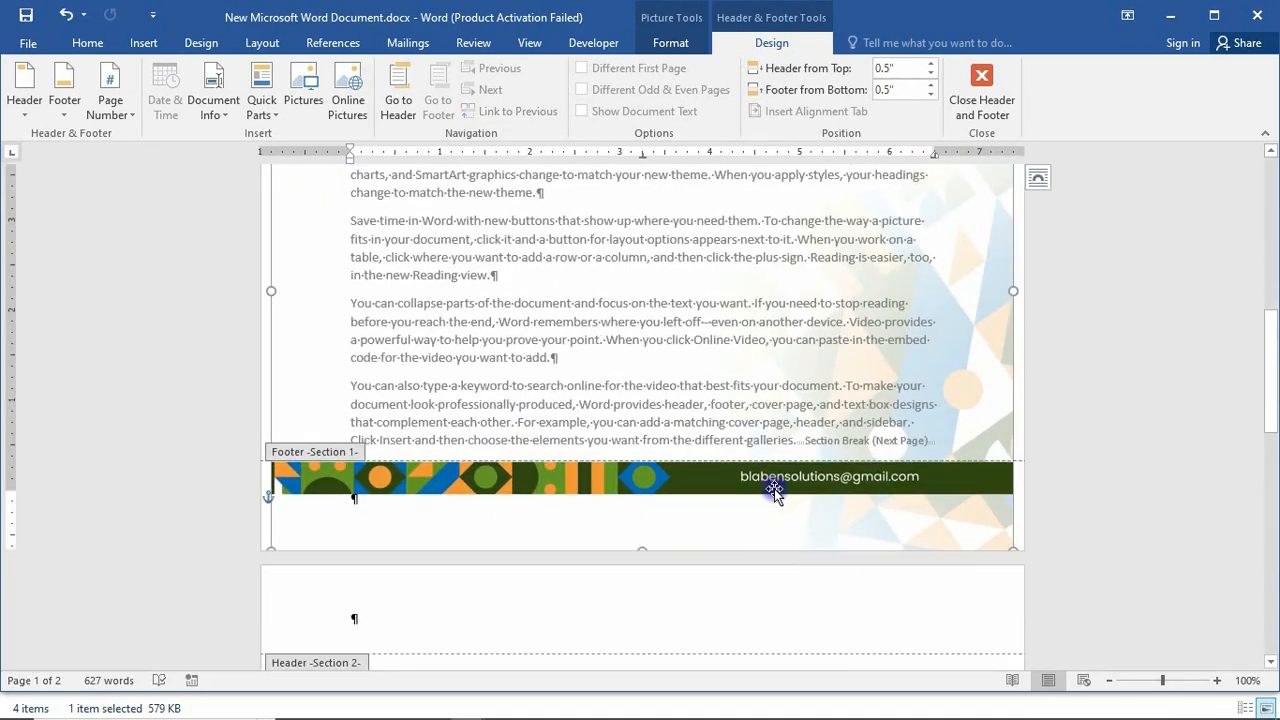
{"action": "key", "text": "Delete"}
{"action": "scroll", "coordinate": [774, 495], "scroll_direction": "down", "scroll_amount": 10}
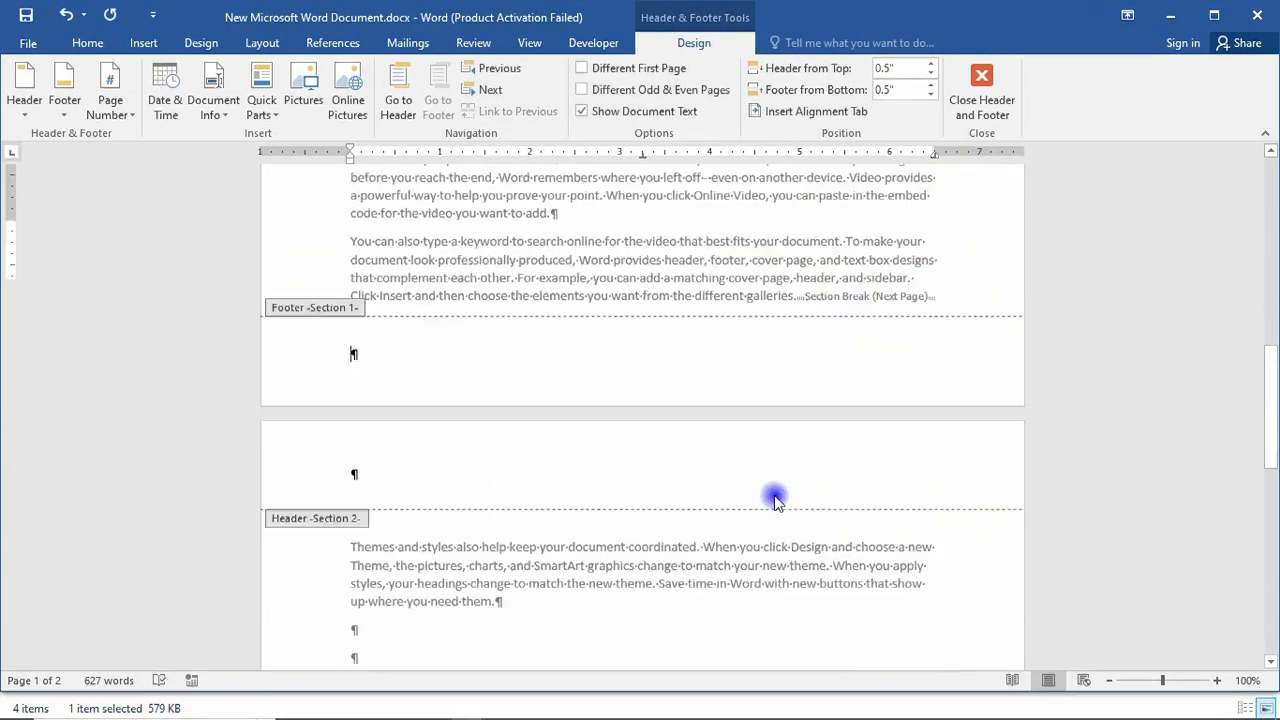
{"action": "scroll", "coordinate": [774, 495], "scroll_direction": "down", "scroll_amount": 3}
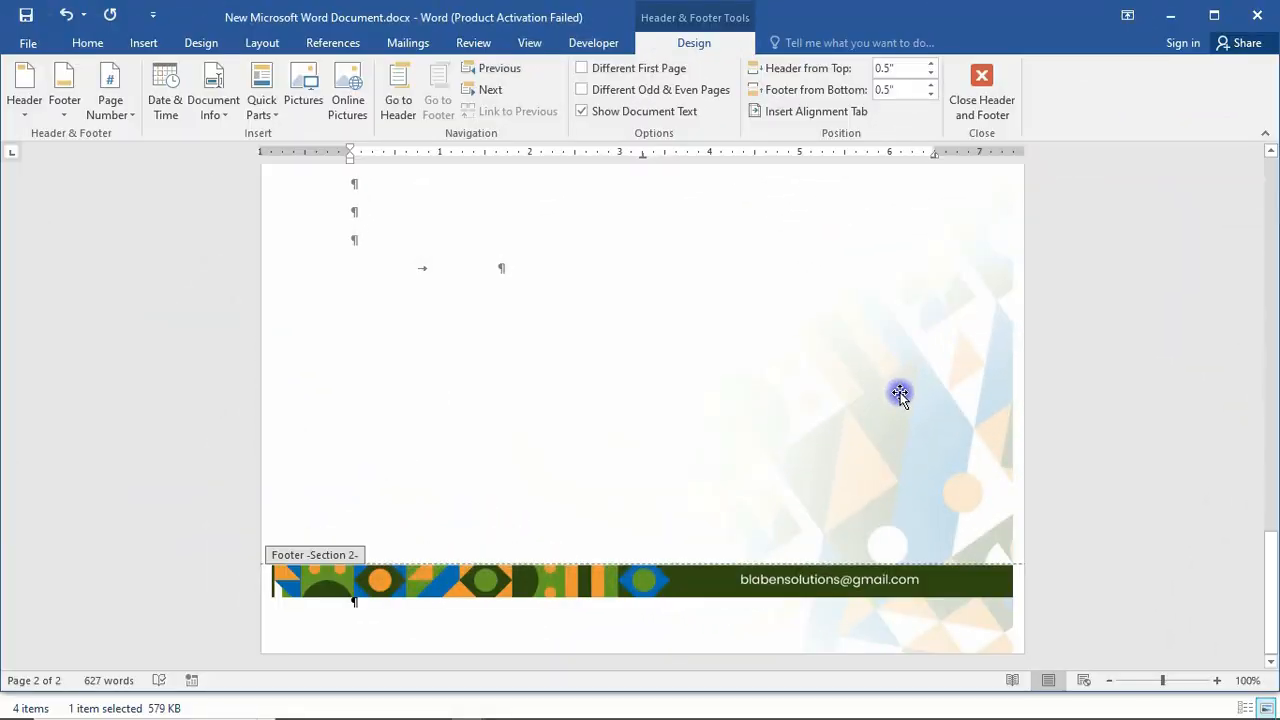
Step: Examine the Section 1 header on the first page and the Section 2 header and footer on the last page
{"action": "scroll", "coordinate": [902, 393], "scroll_direction": "up", "scroll_amount": 7}
{"action": "scroll", "coordinate": [905, 393], "scroll_direction": "up", "scroll_amount": 8}
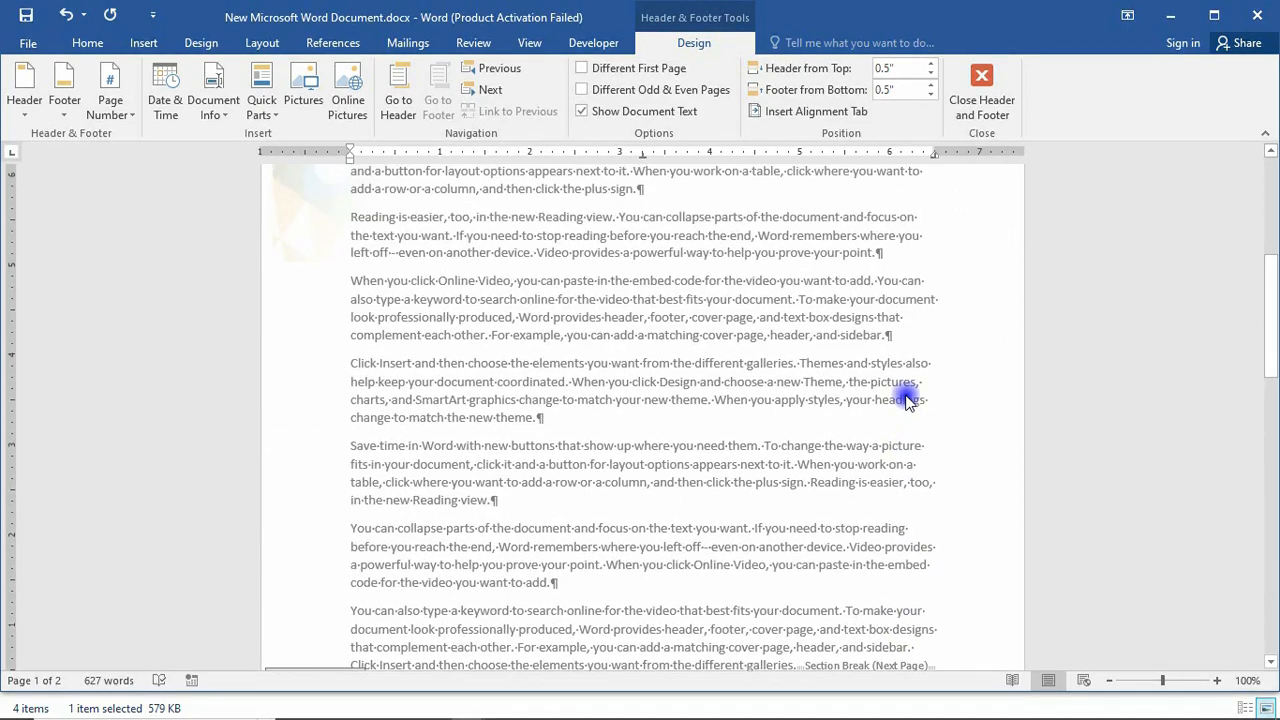
{"action": "scroll", "coordinate": [905, 398], "scroll_direction": "up", "scroll_amount": 6}
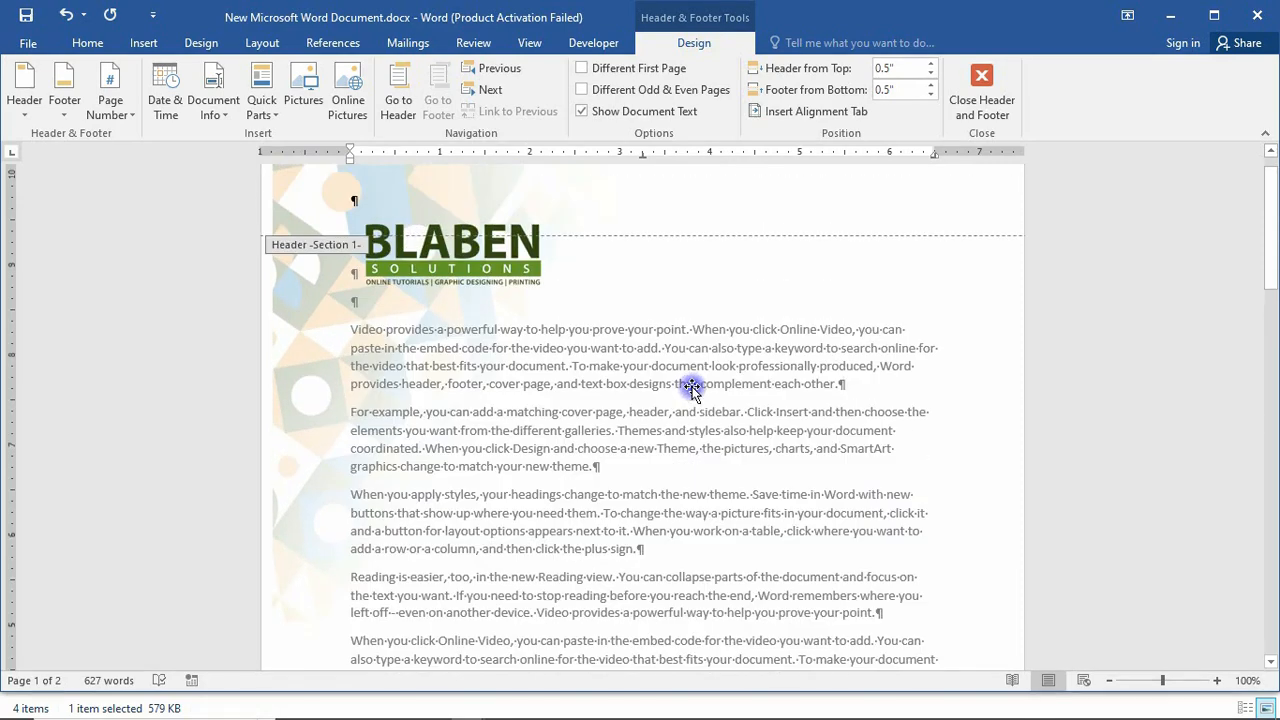
{"action": "scroll", "coordinate": [695, 384], "scroll_direction": "down", "scroll_amount": 3}
{"action": "scroll", "coordinate": [697, 380], "scroll_direction": "down", "scroll_amount": 10}
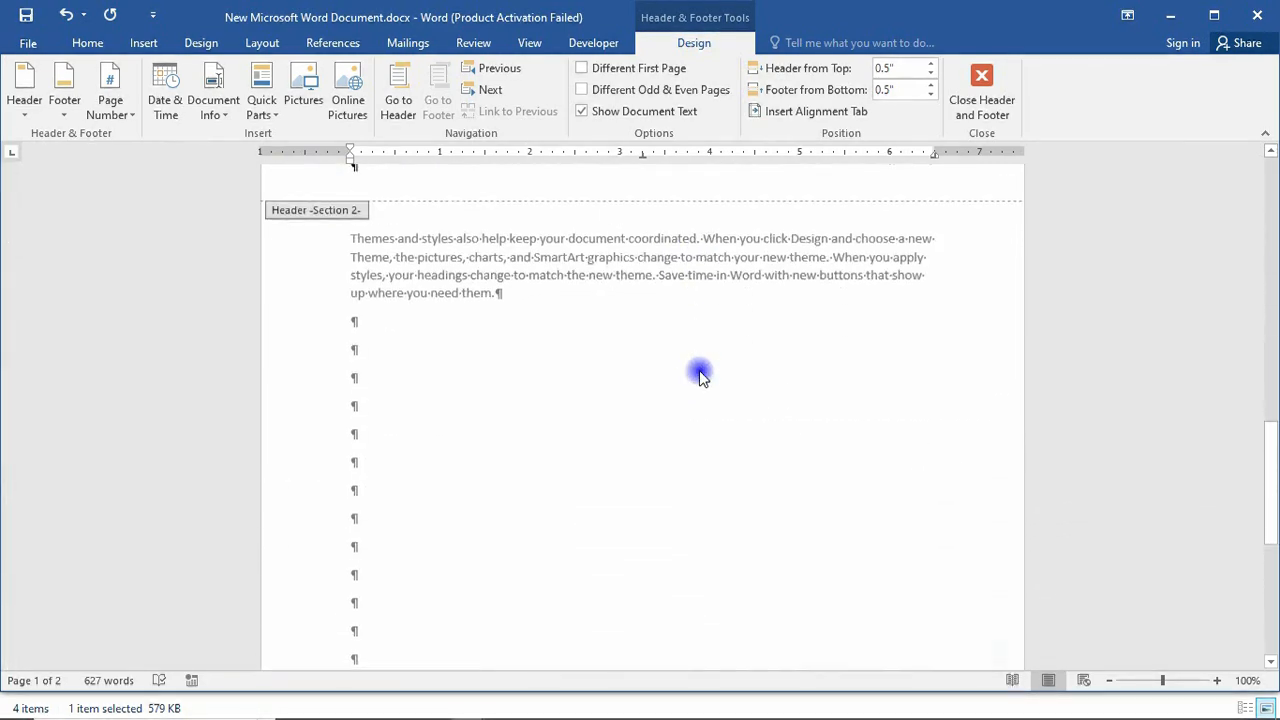
{"action": "scroll", "coordinate": [699, 372], "scroll_direction": "down", "scroll_amount": 6}
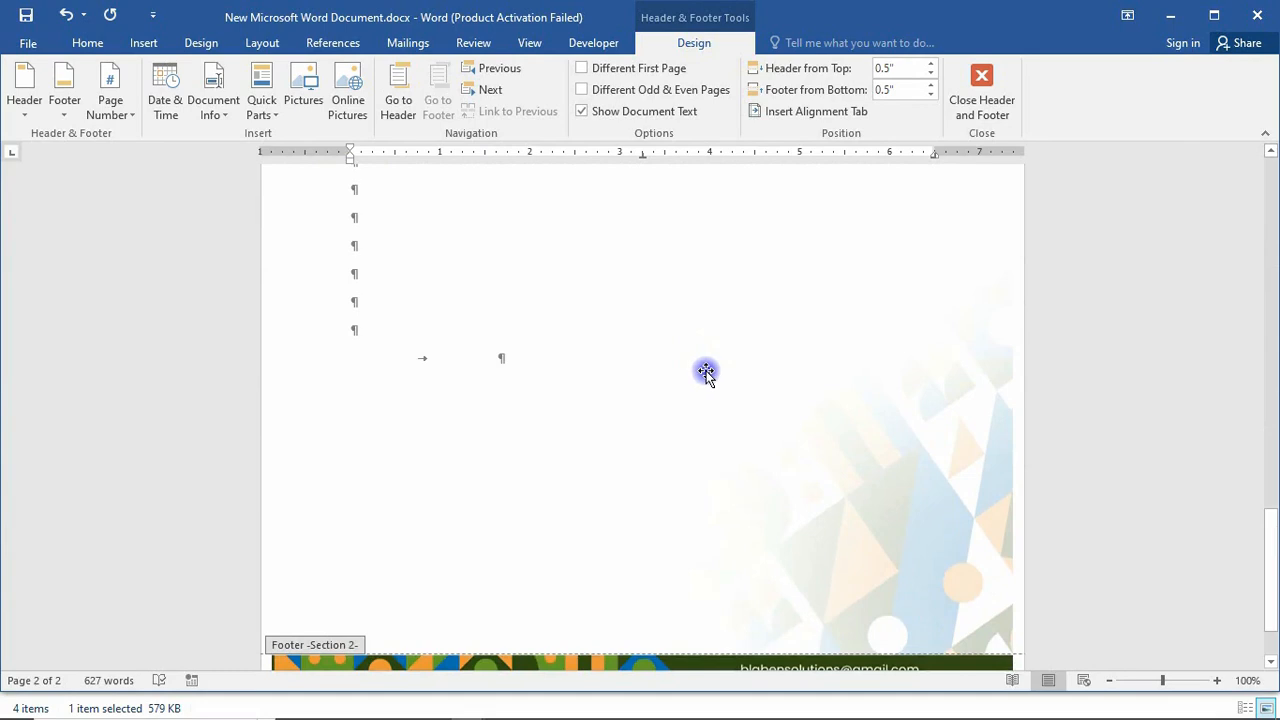
Step: Set the paper size of Section 2 to A4 (8.27" x 11.69") with its footer picture selected, and check the footer's fit
{"action": "left_click", "coordinate": [415, 590]}
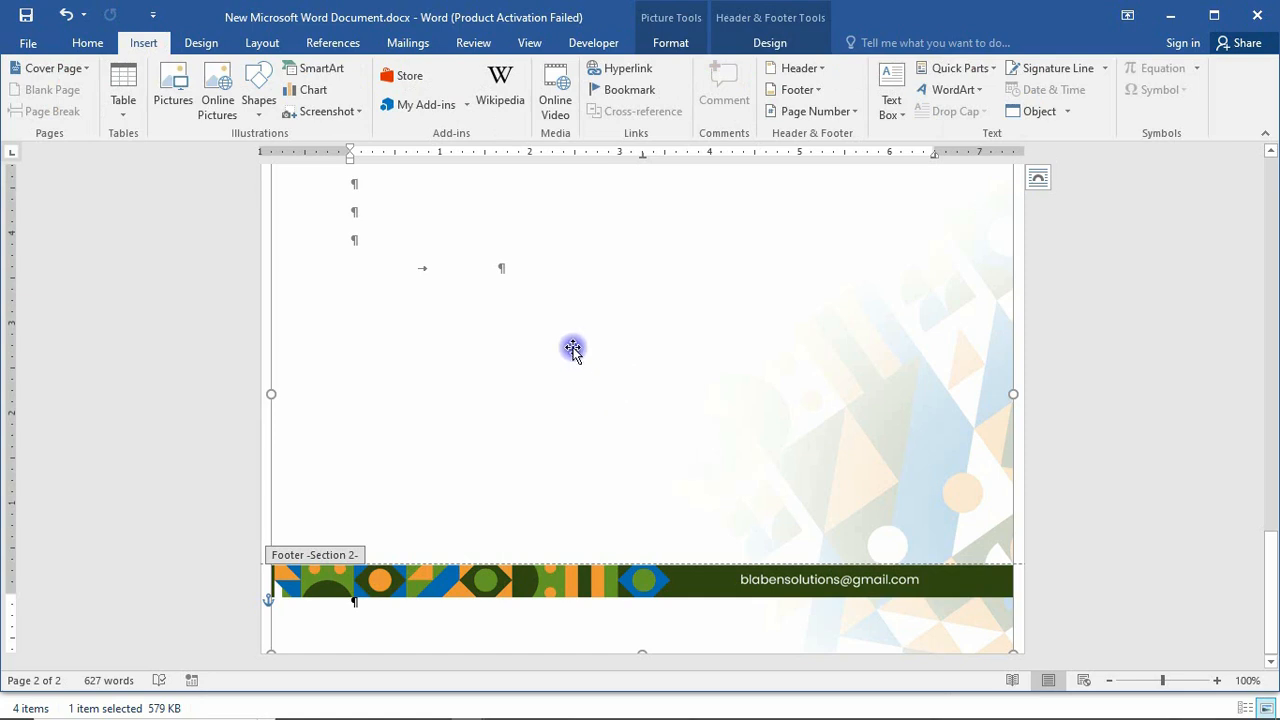
{"action": "left_click", "coordinate": [258, 44]}
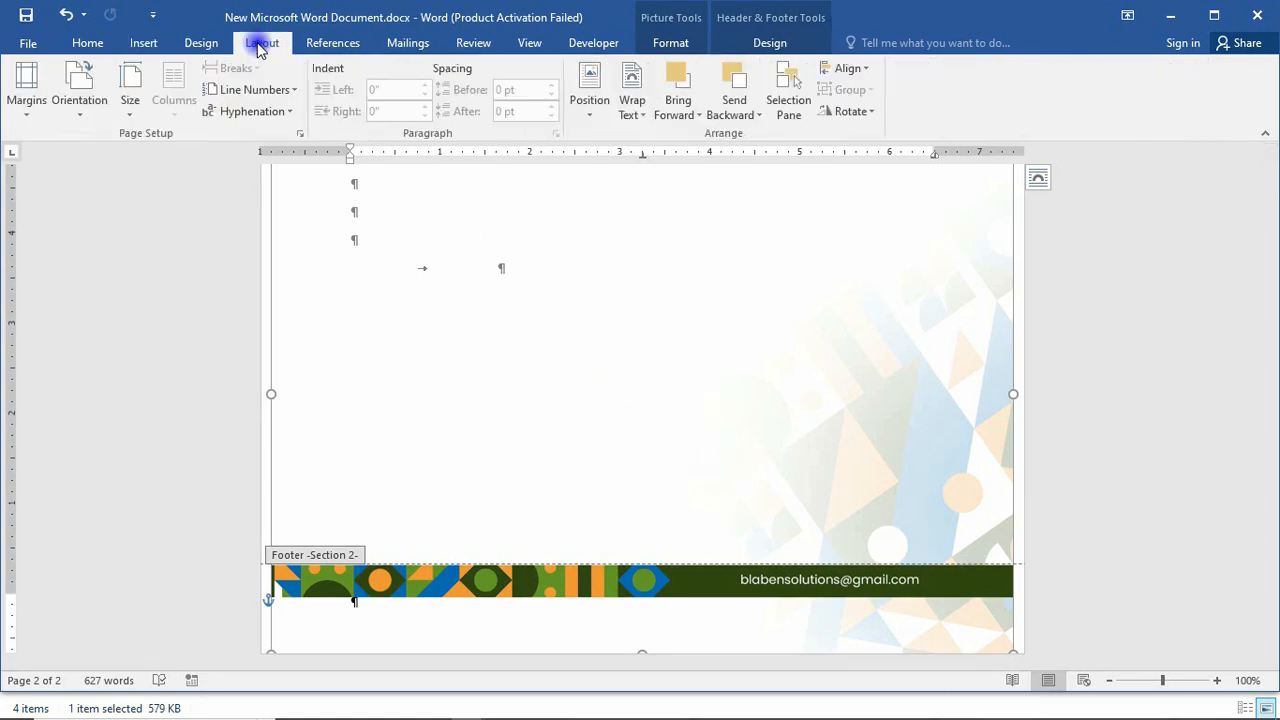
{"action": "left_click", "coordinate": [131, 106]}
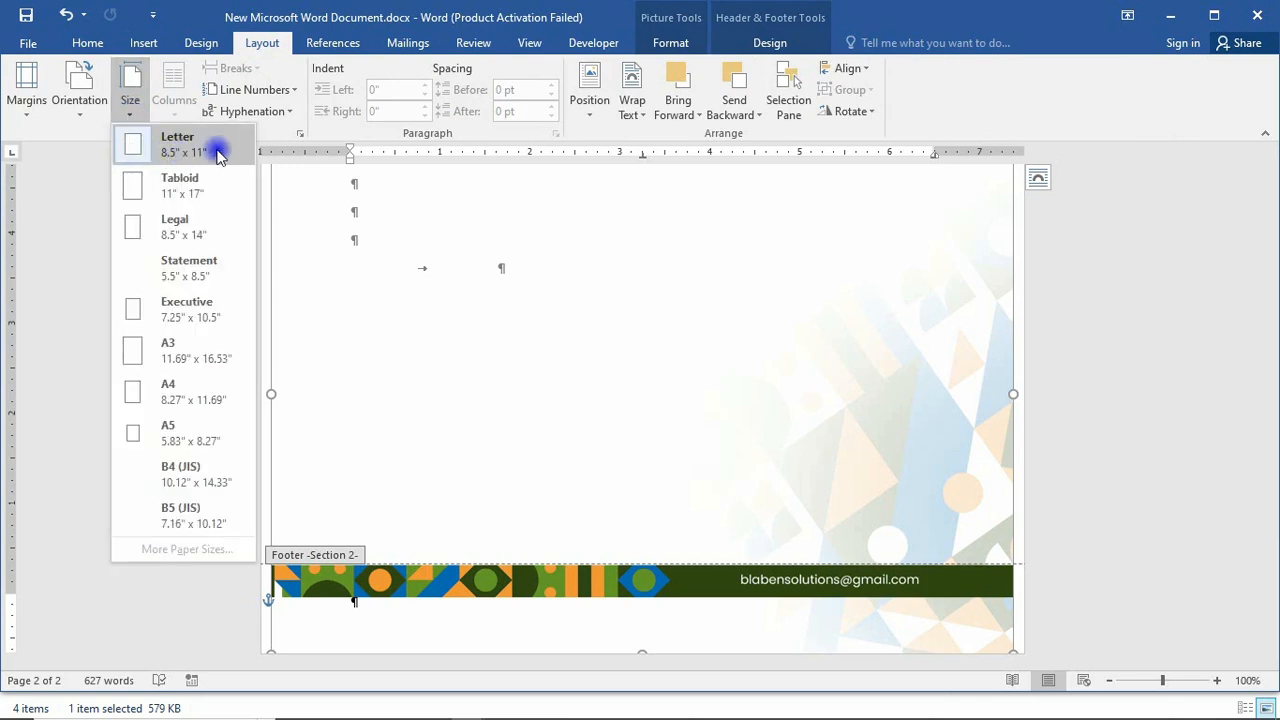
{"action": "left_click", "coordinate": [210, 378]}
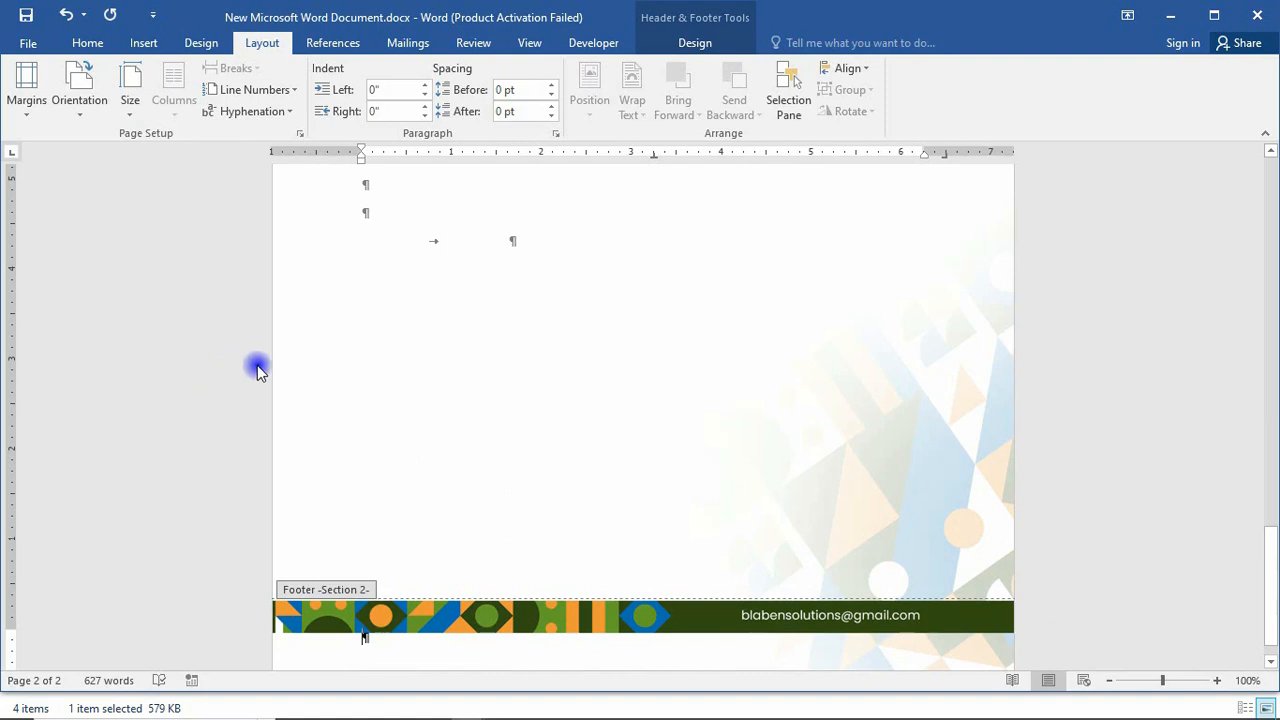
{"action": "scroll", "coordinate": [666, 517], "scroll_direction": "down", "scroll_amount": 1}
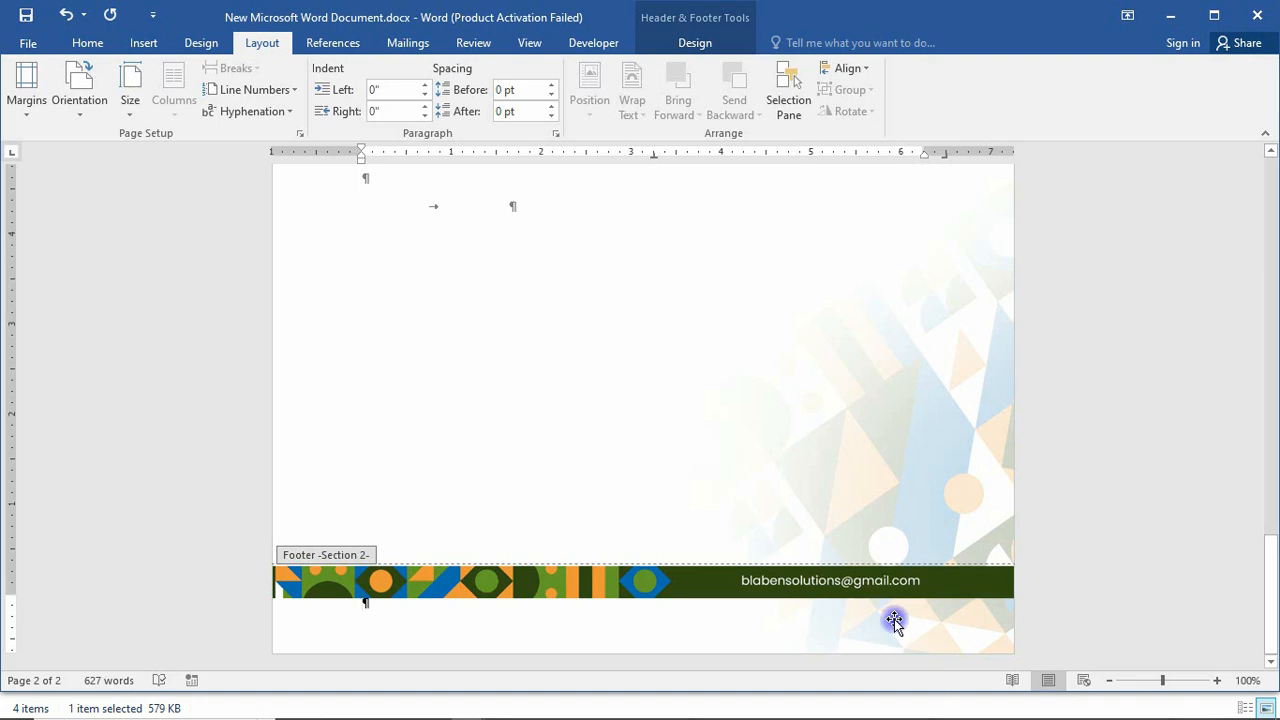
Step: Select the Section 1 header picture on the first page and set that section's paper size to A4
{"action": "scroll", "coordinate": [883, 611], "scroll_direction": "up", "scroll_amount": 3}
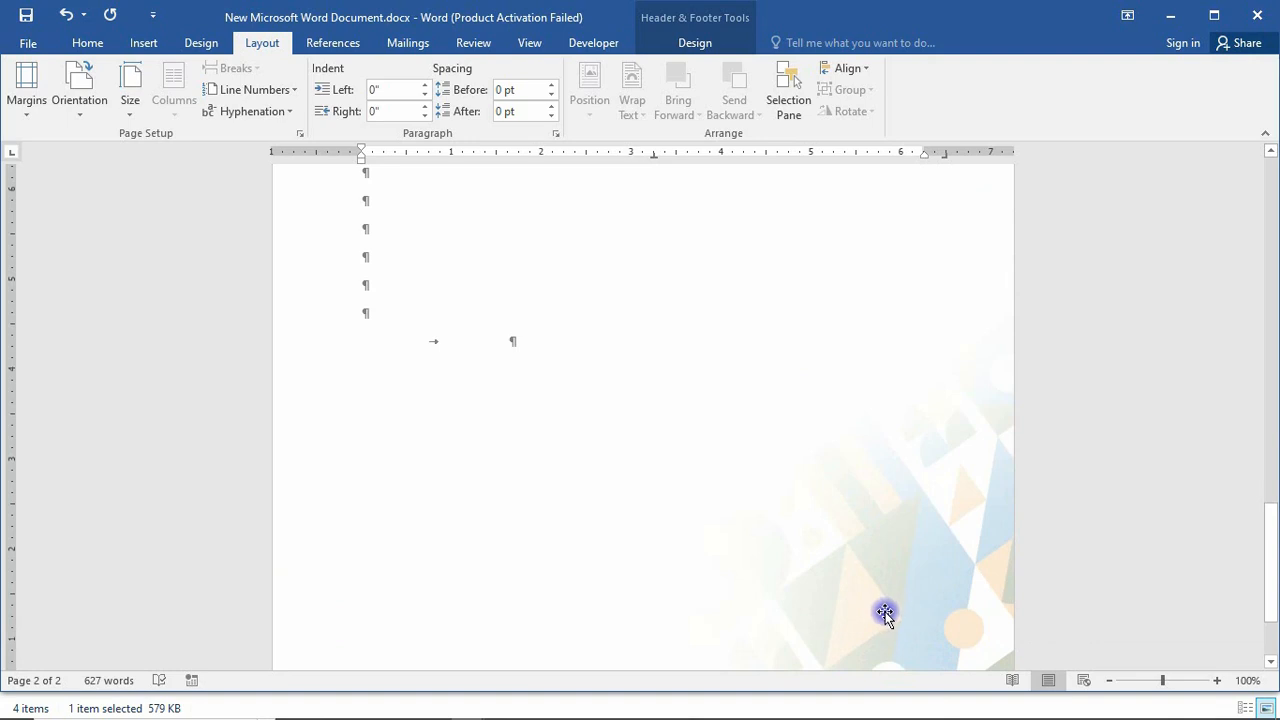
{"action": "scroll", "coordinate": [888, 616], "scroll_direction": "up", "scroll_amount": 15}
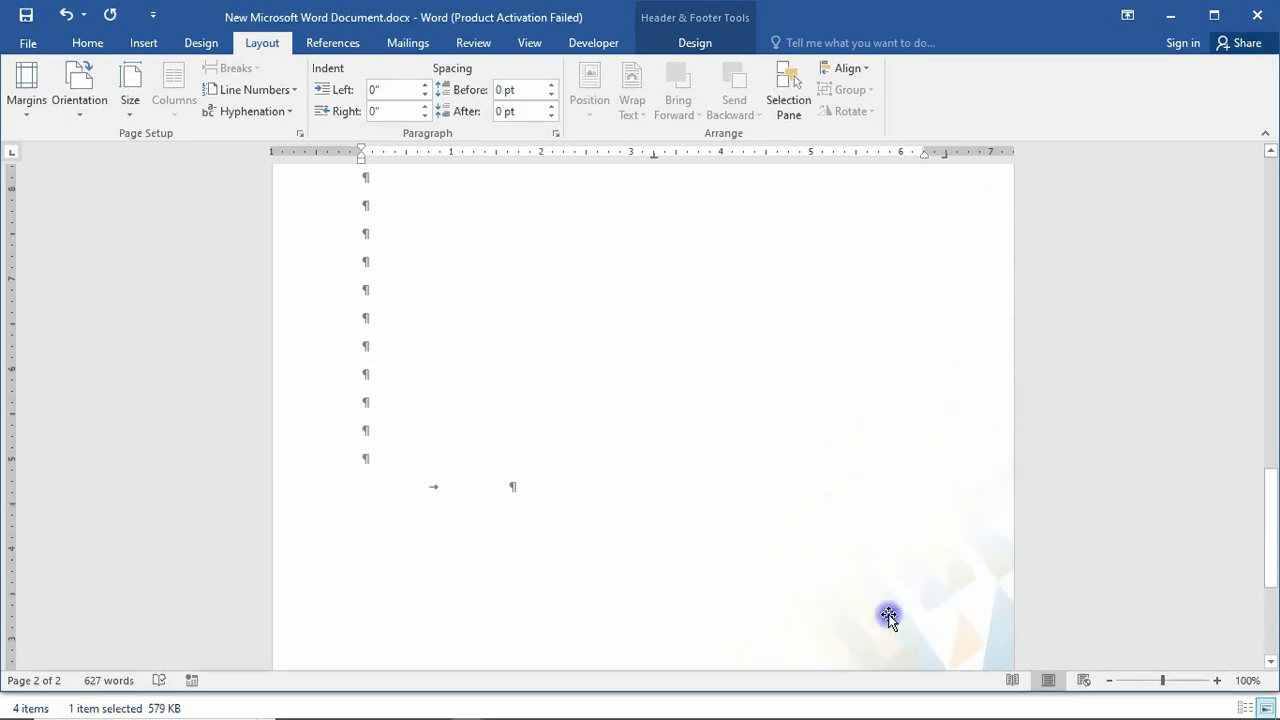
{"action": "scroll", "coordinate": [889, 614], "scroll_direction": "up", "scroll_amount": 10}
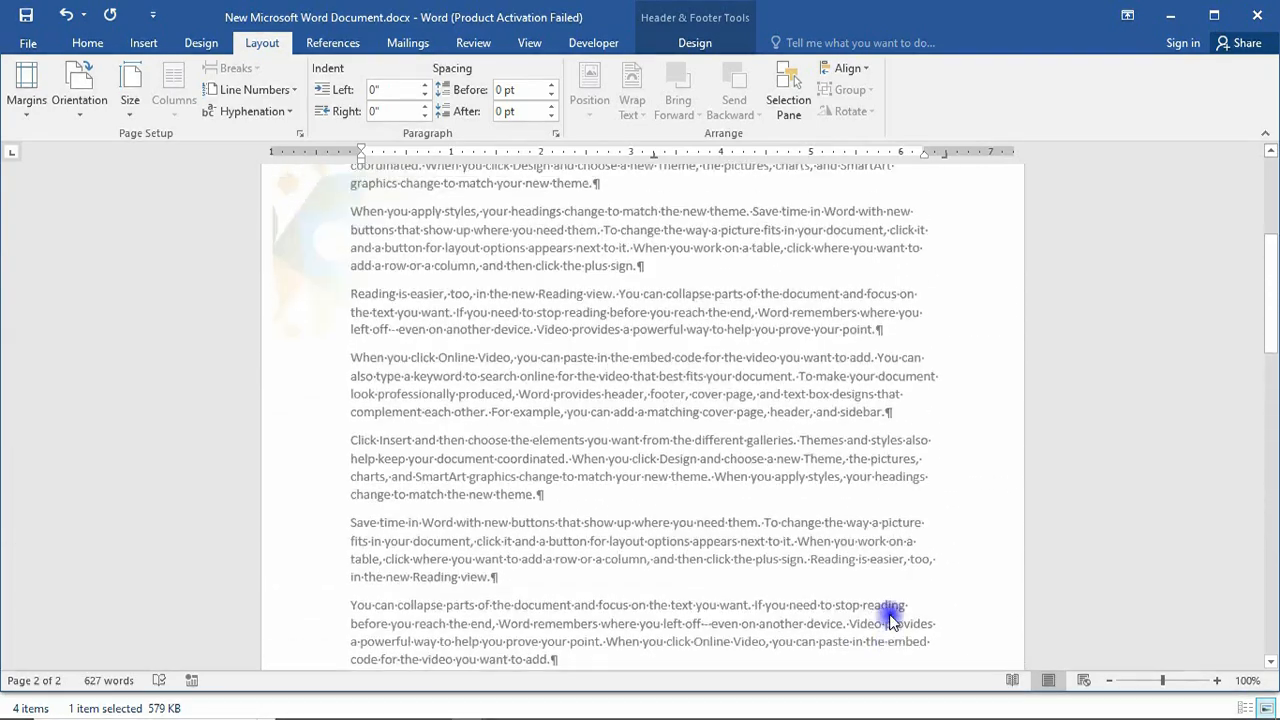
{"action": "left_click", "coordinate": [369, 211]}
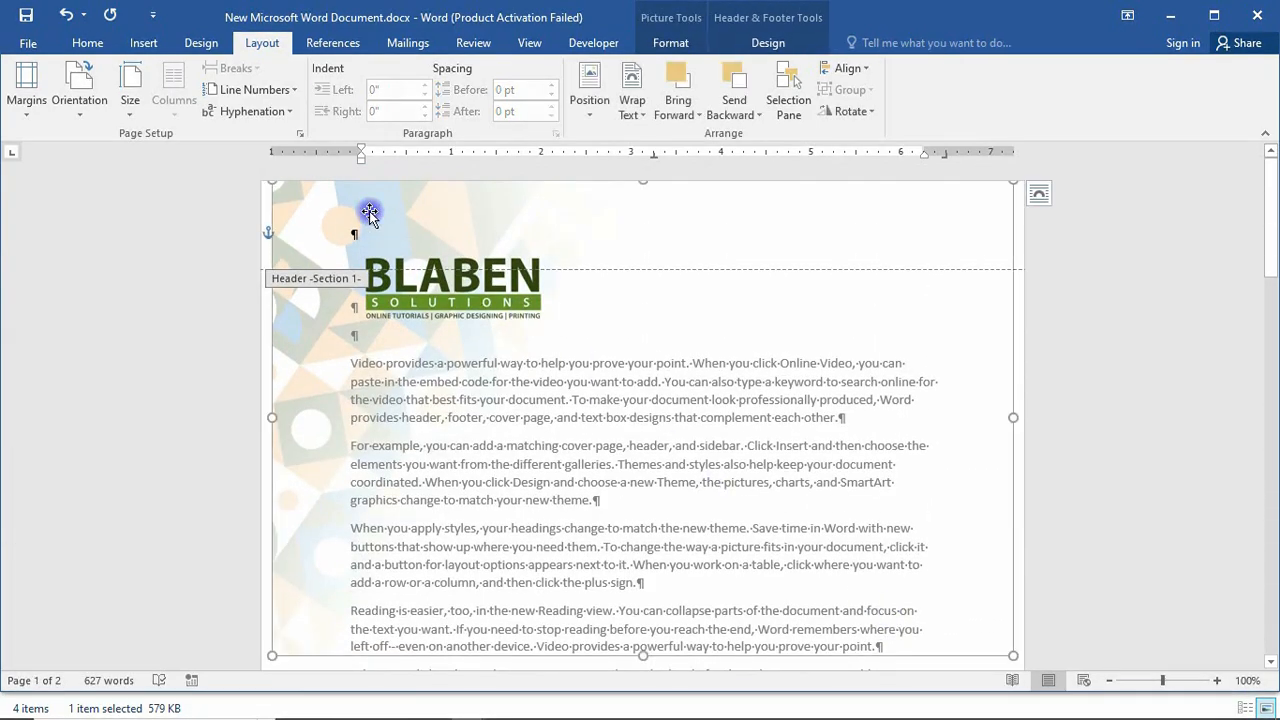
{"action": "left_click", "coordinate": [145, 103]}
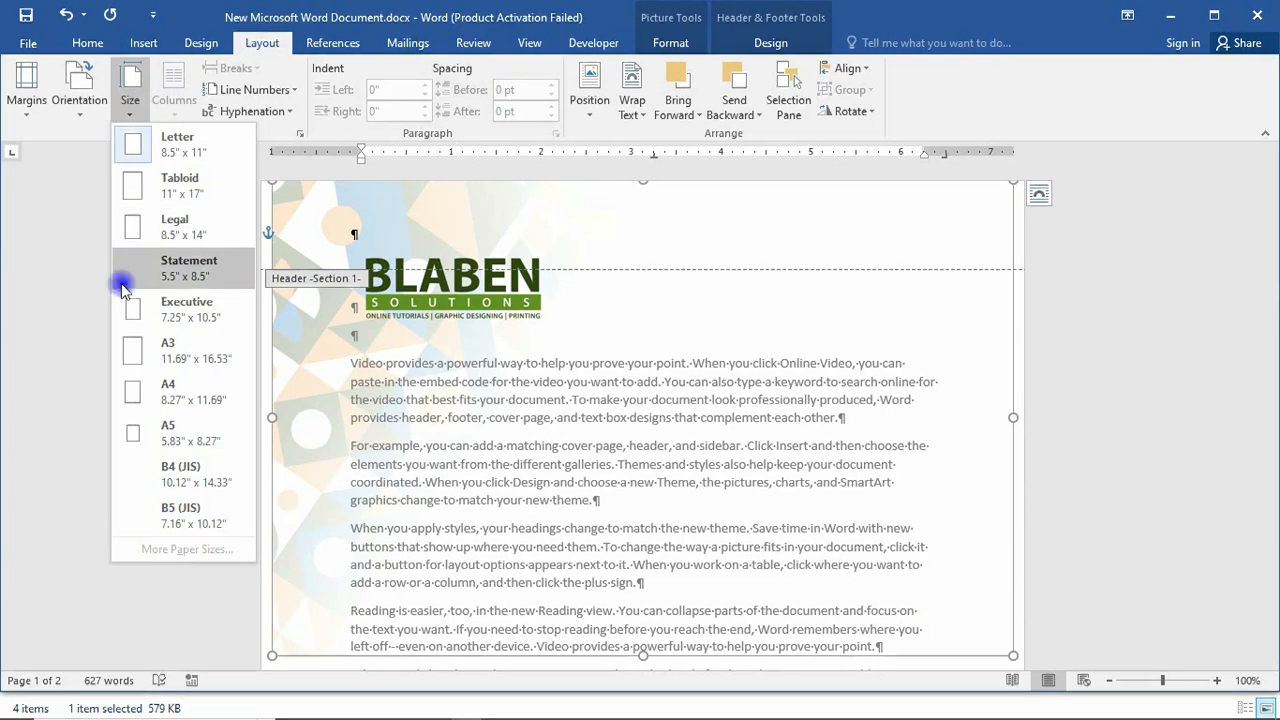
{"action": "left_click", "coordinate": [167, 397]}
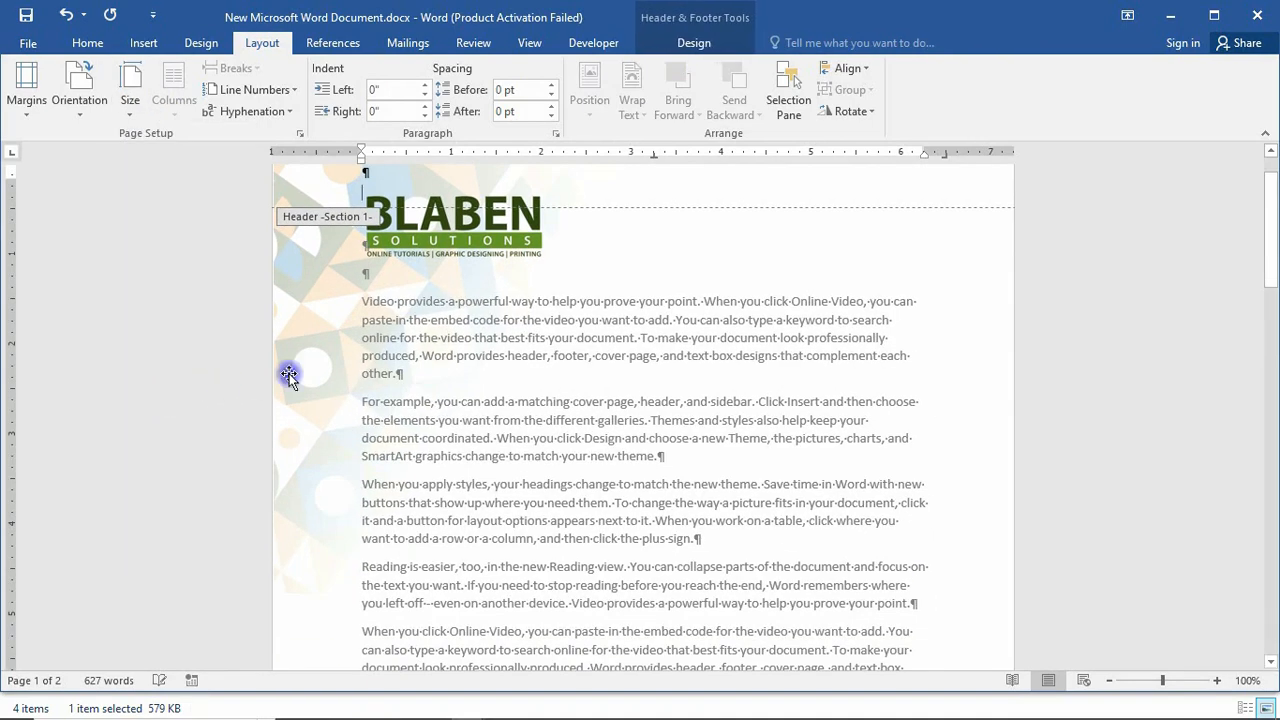